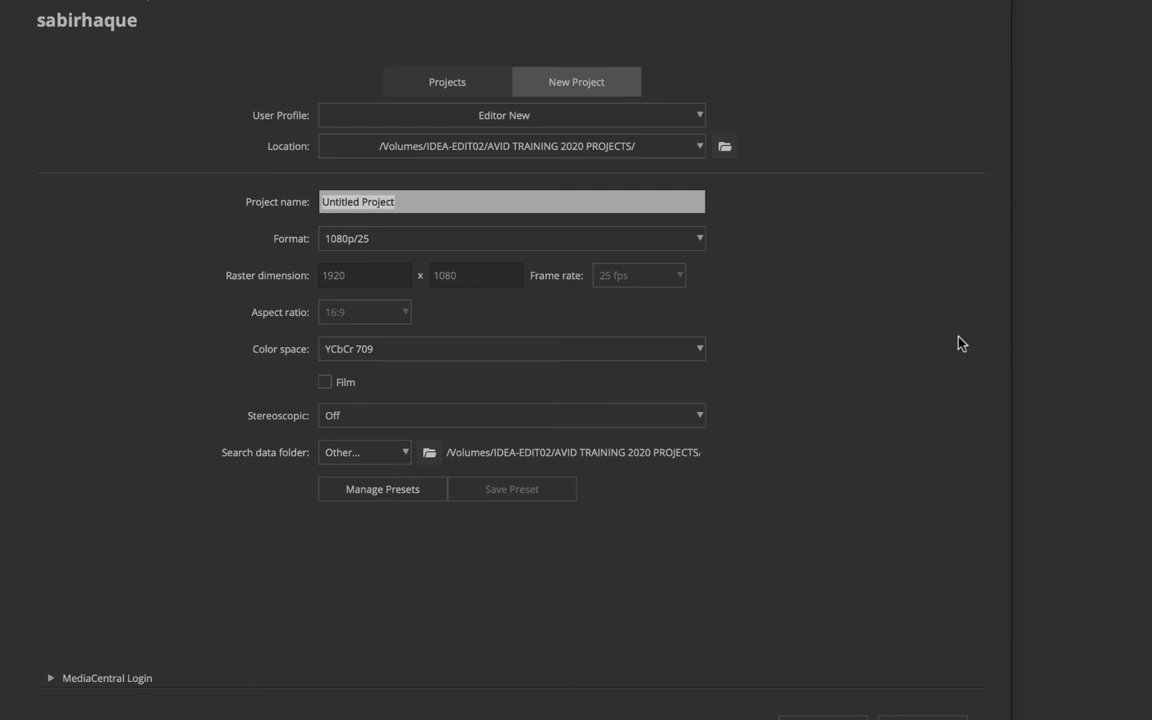
- Name the new project lesson02
type("lesson02")
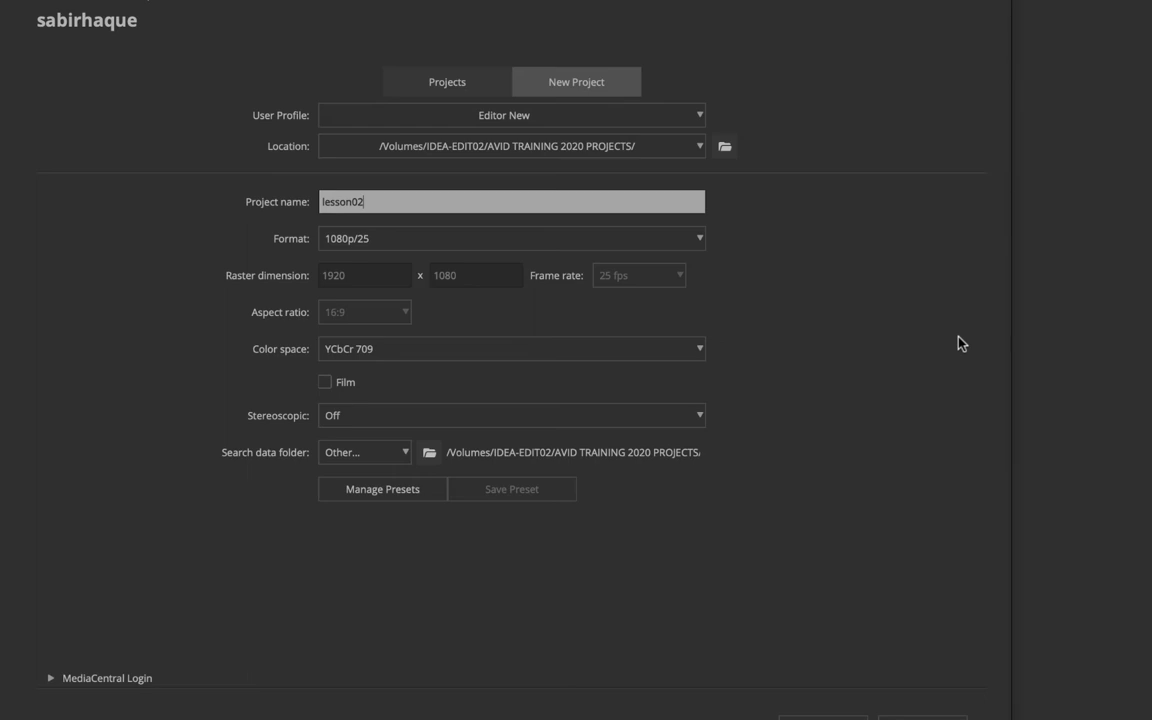
- Examine the format choices for the new project, including the 2K, 8K and HD 1080 raster sizes and frame rates
left_click(686, 238)
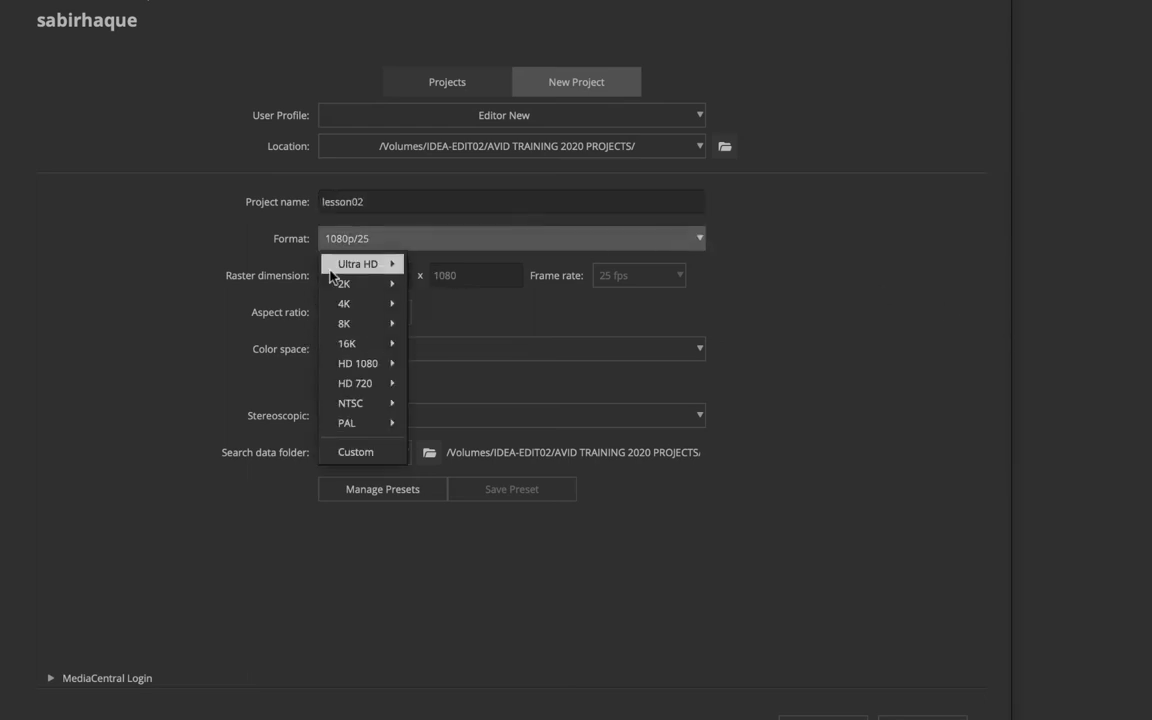
mouse_move(331, 270)
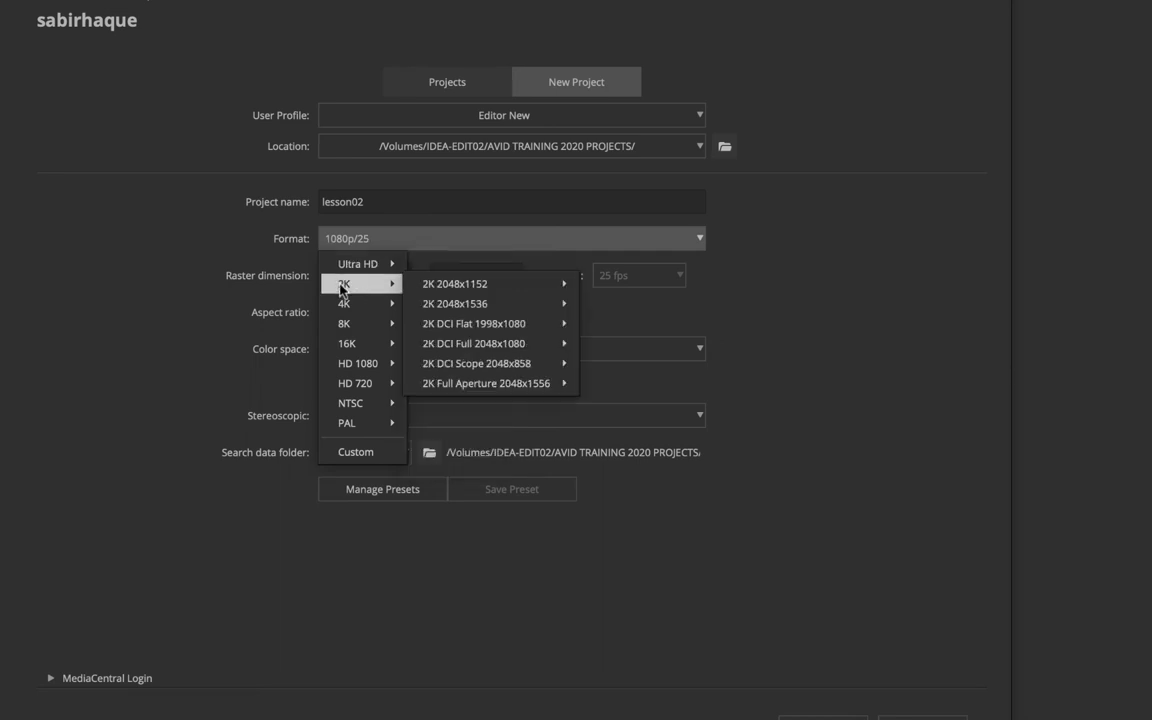
left_click(345, 366)
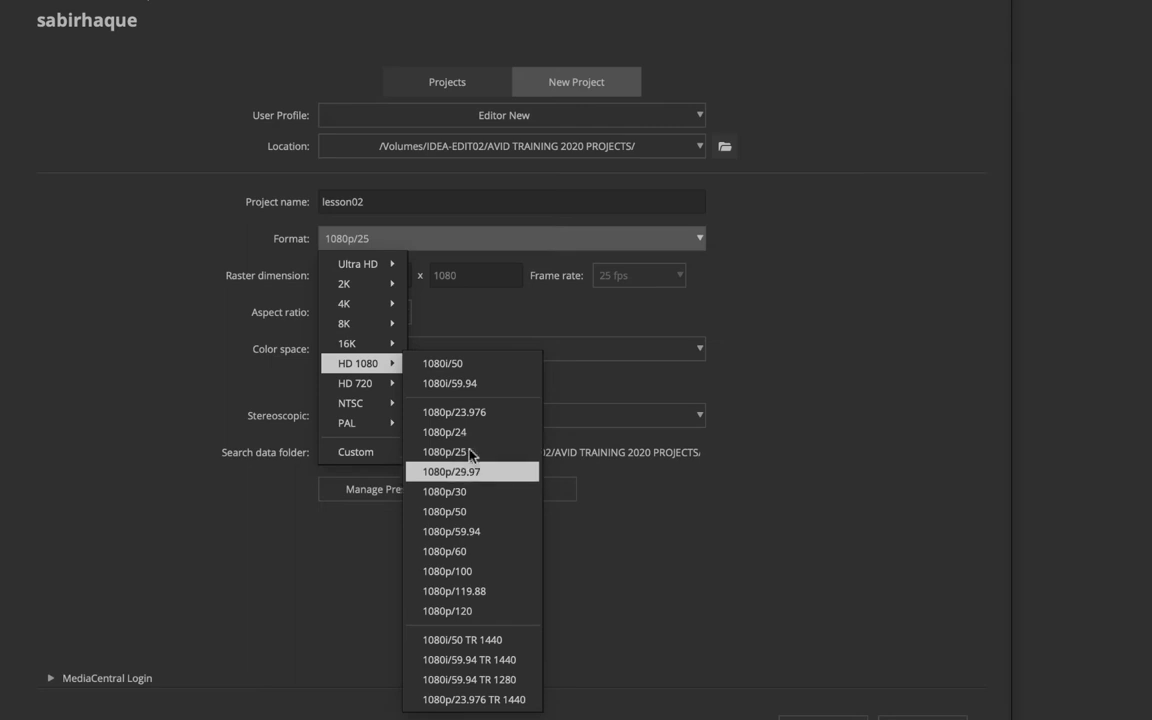
left_click(628, 551)
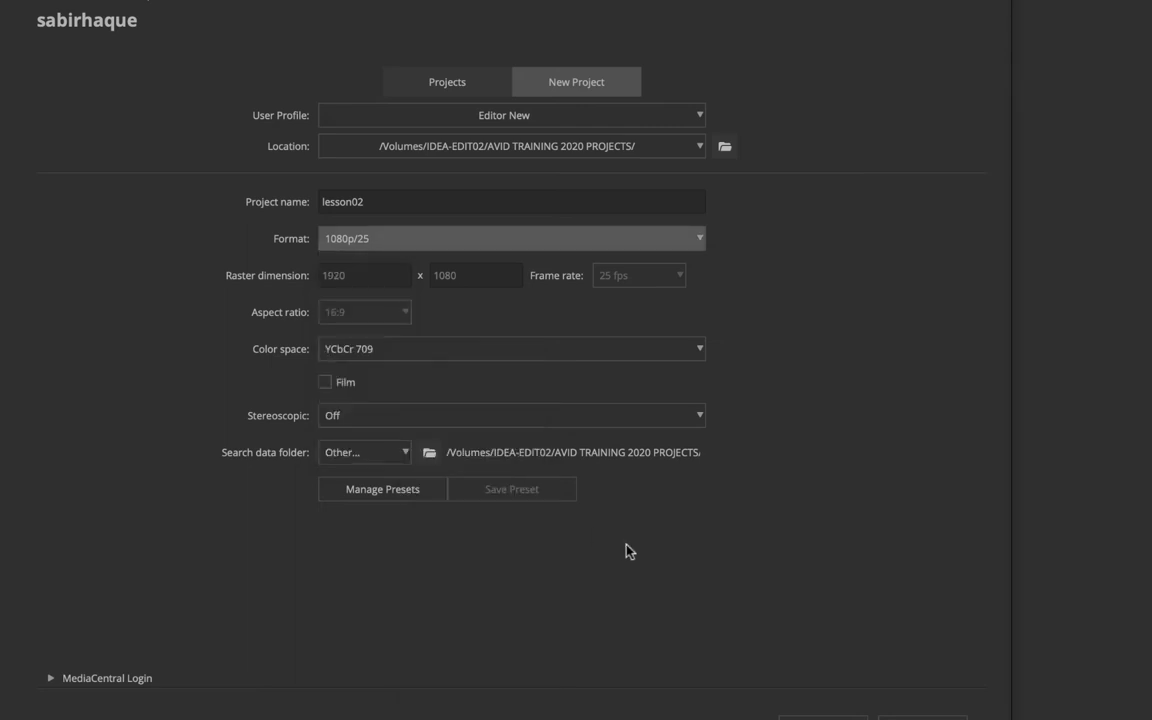
left_click(489, 250)
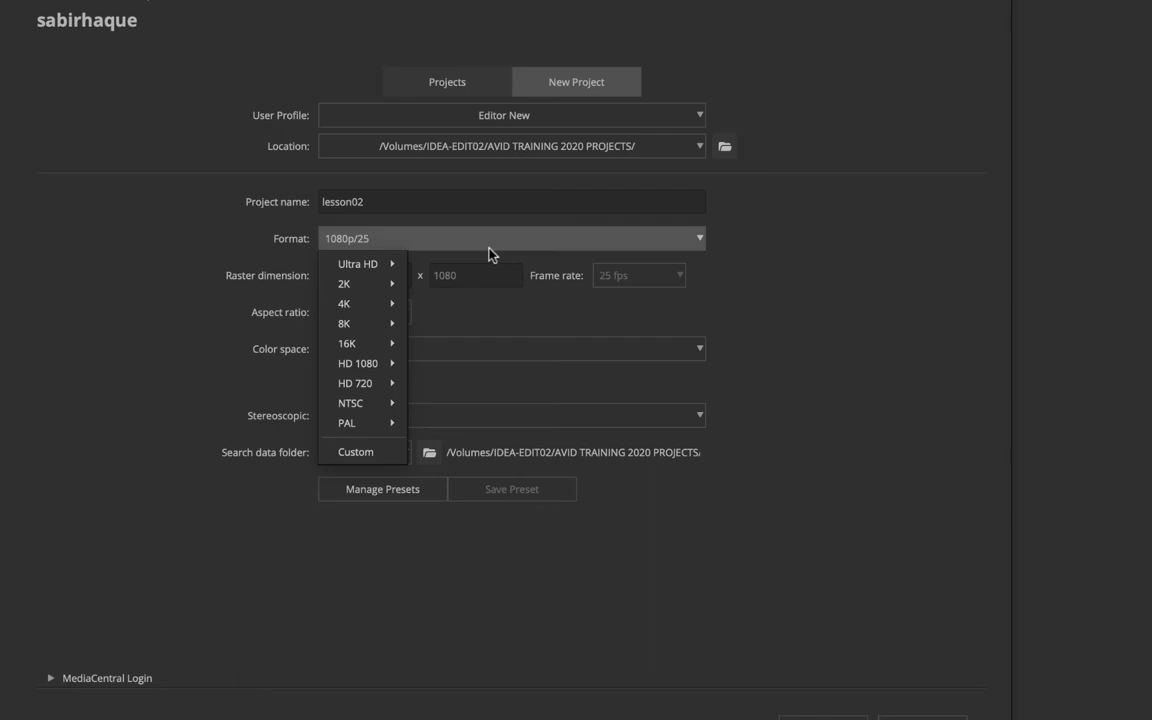
left_click(877, 258)
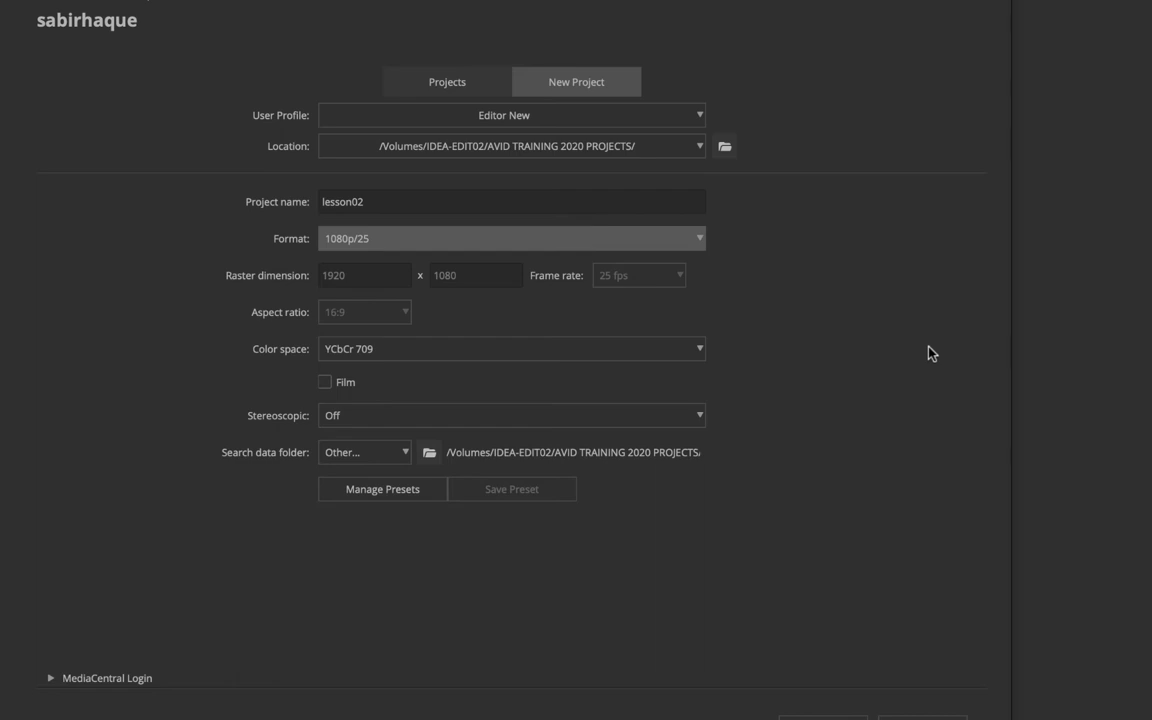
left_click(654, 241)
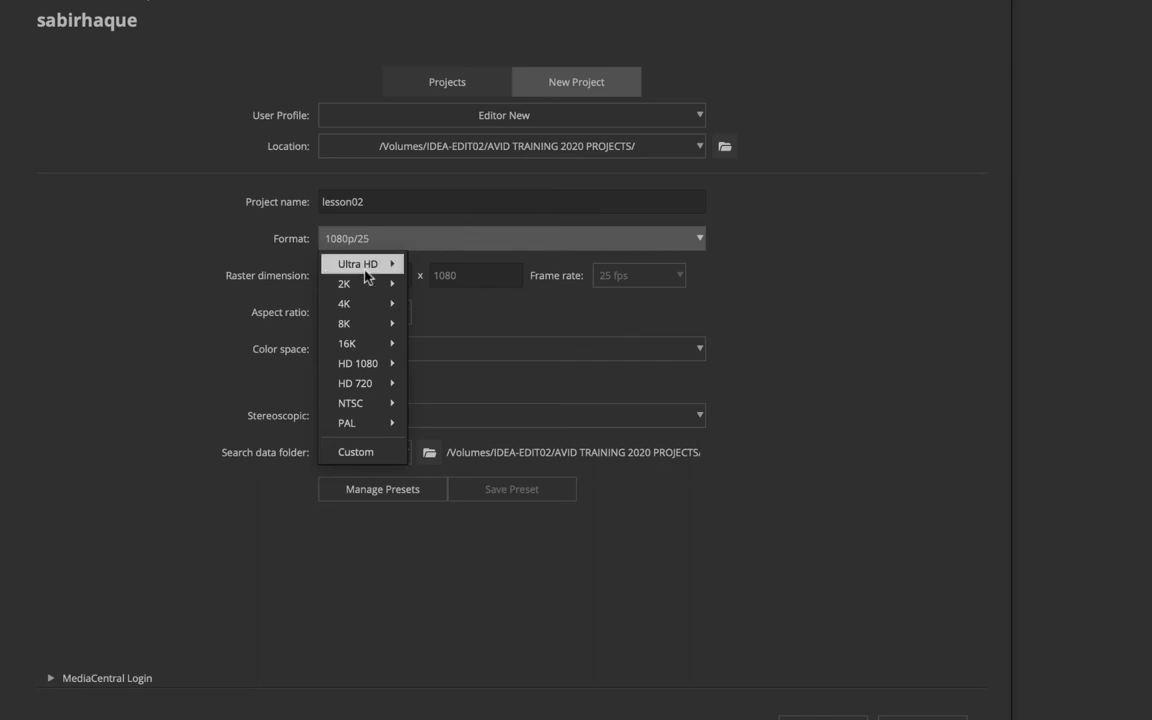
mouse_move(346, 324)
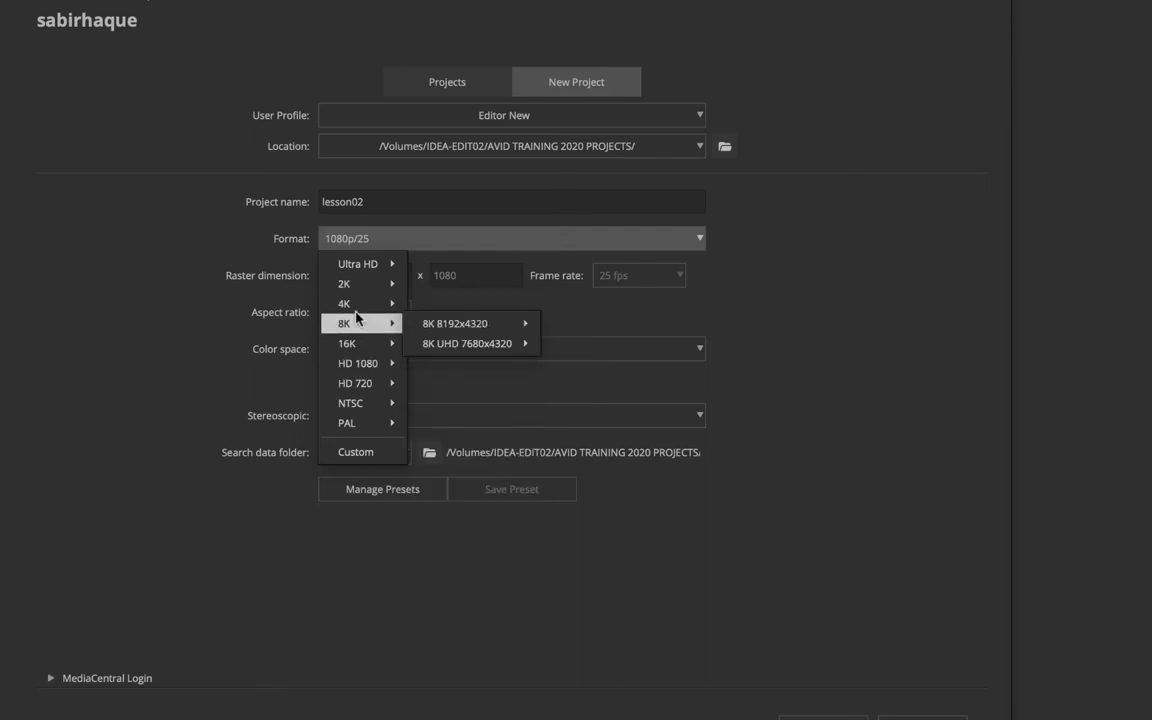
left_click(964, 329)
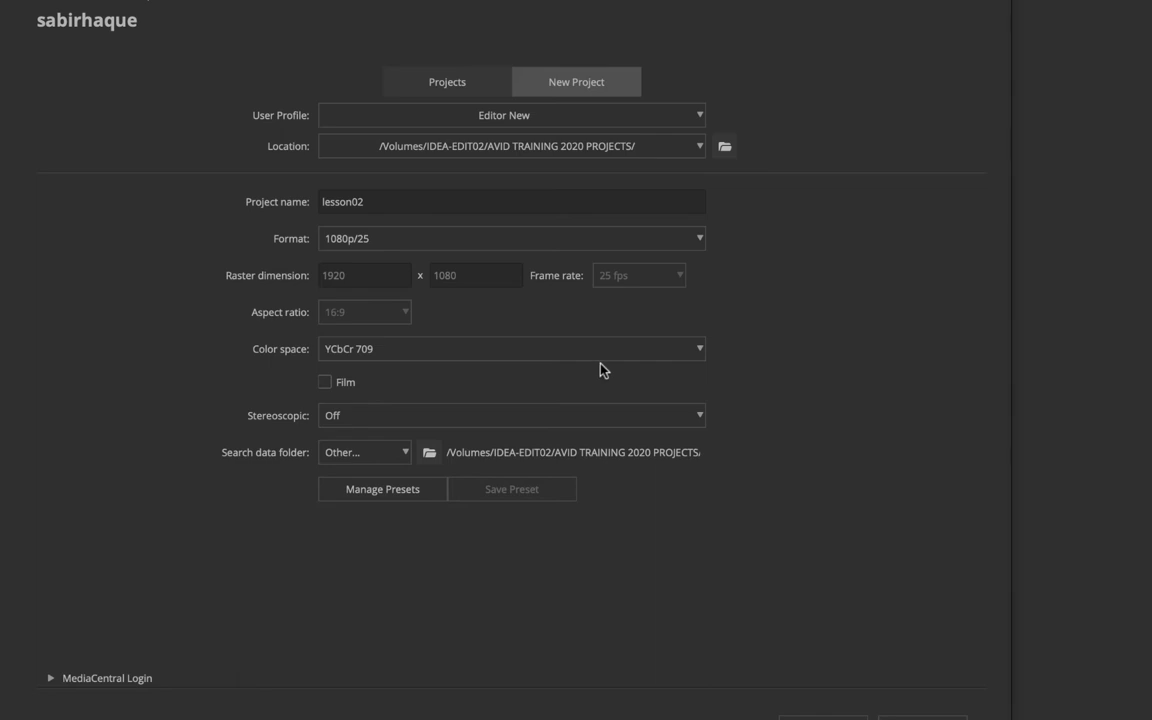
- Examine the color space, Film and Stereoscopic options and the saved project presets for the new project
left_click(636, 357)
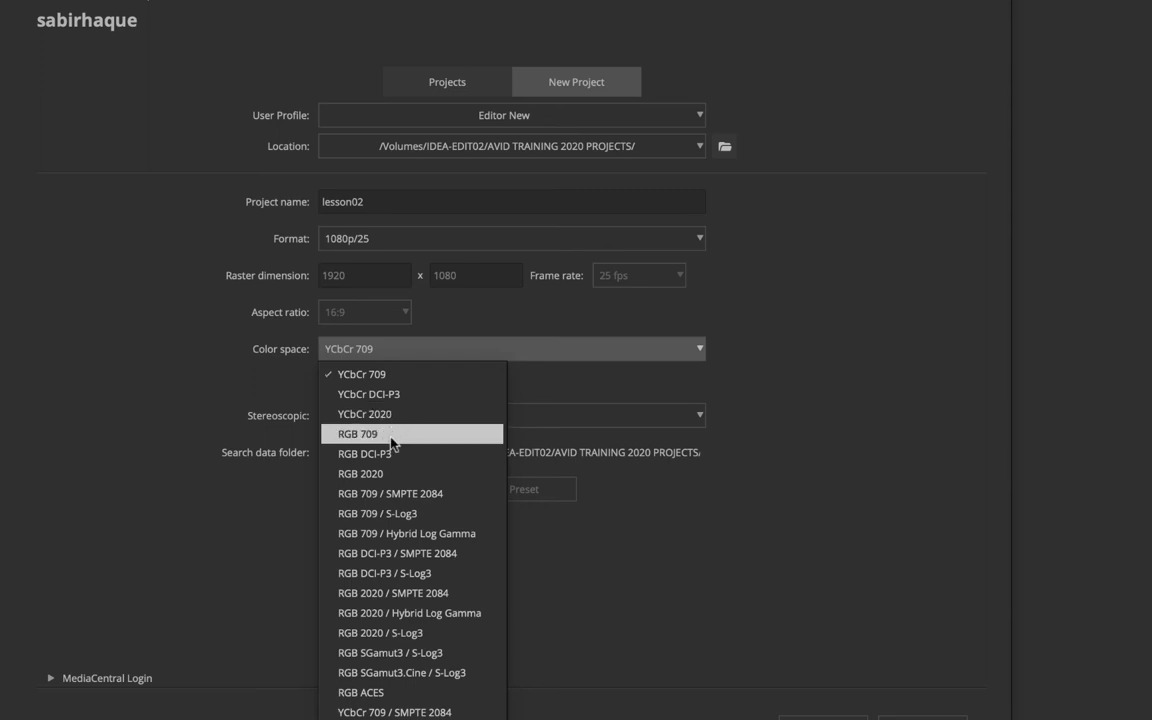
left_click(836, 535)
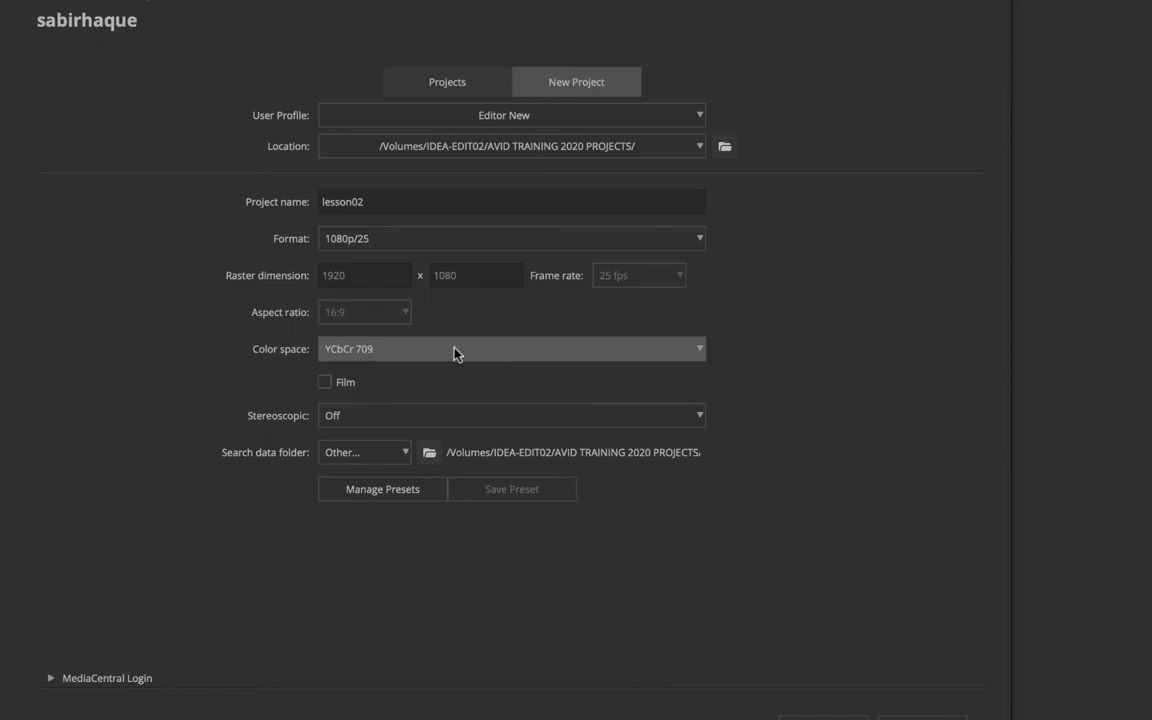
left_click(325, 383)
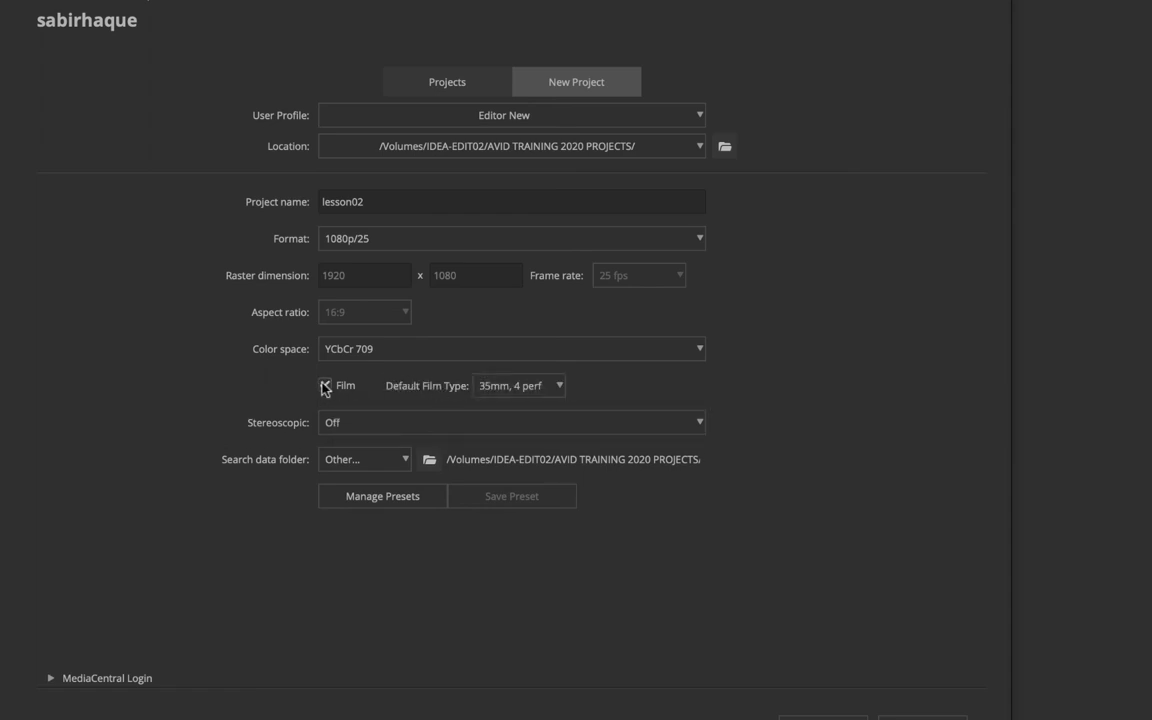
left_click(326, 385)
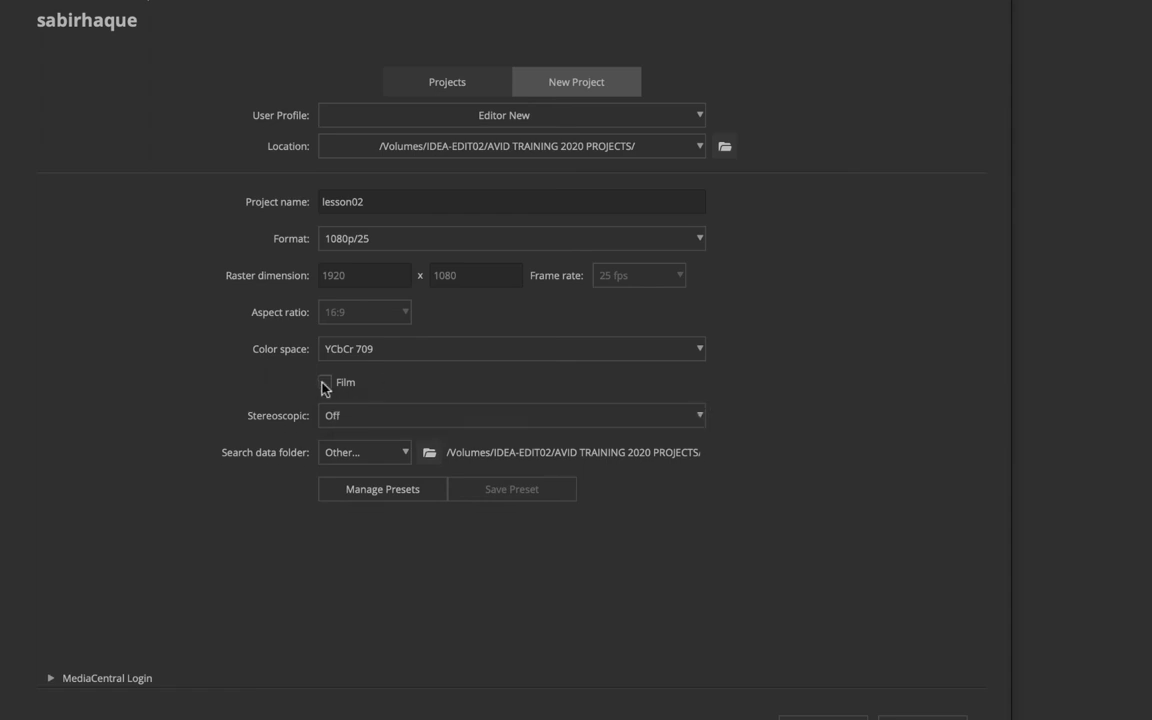
left_click(620, 424)
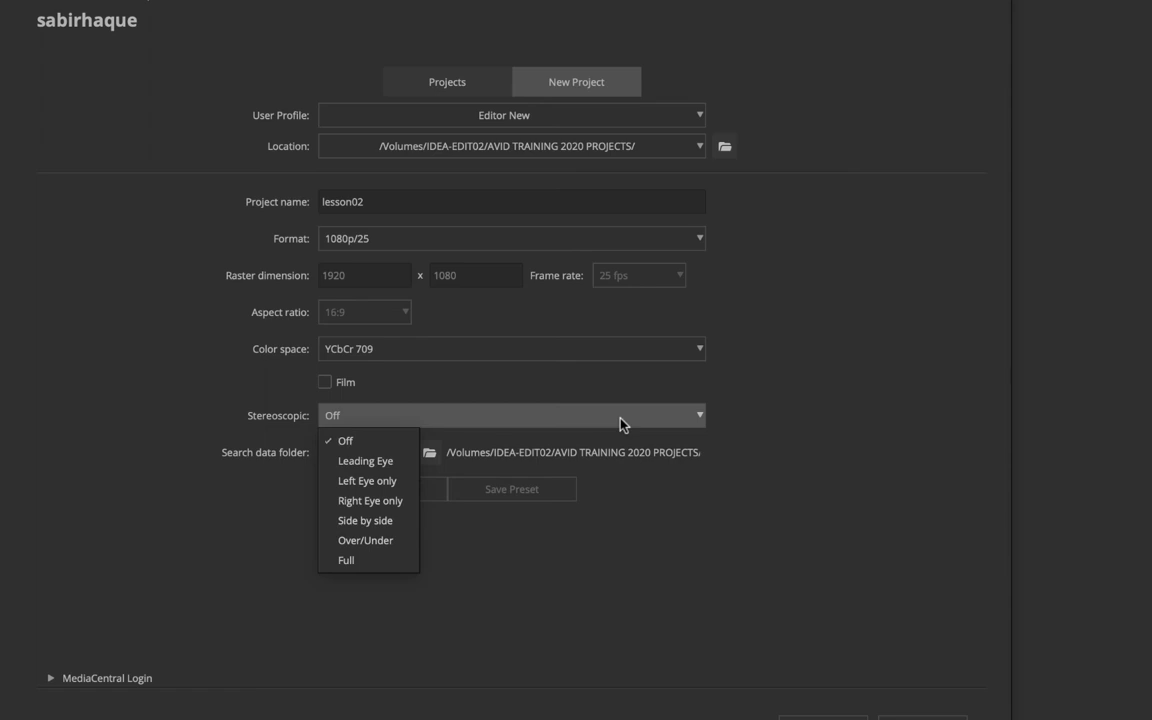
left_click(840, 421)
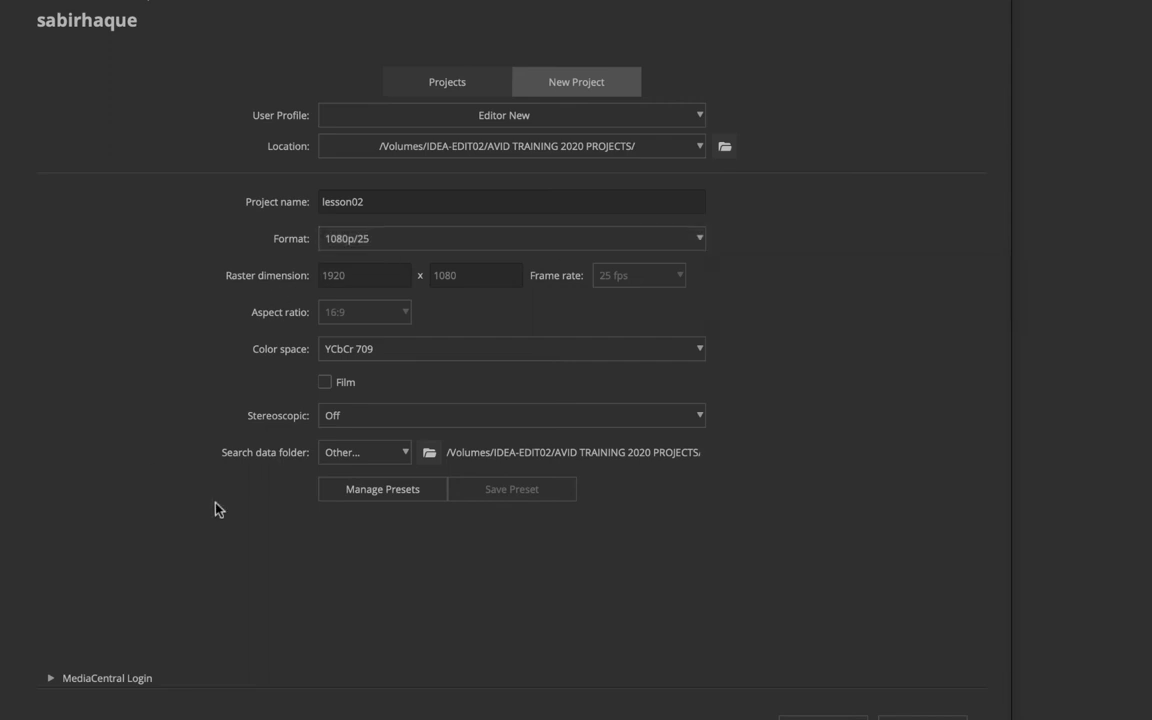
left_click(406, 496)
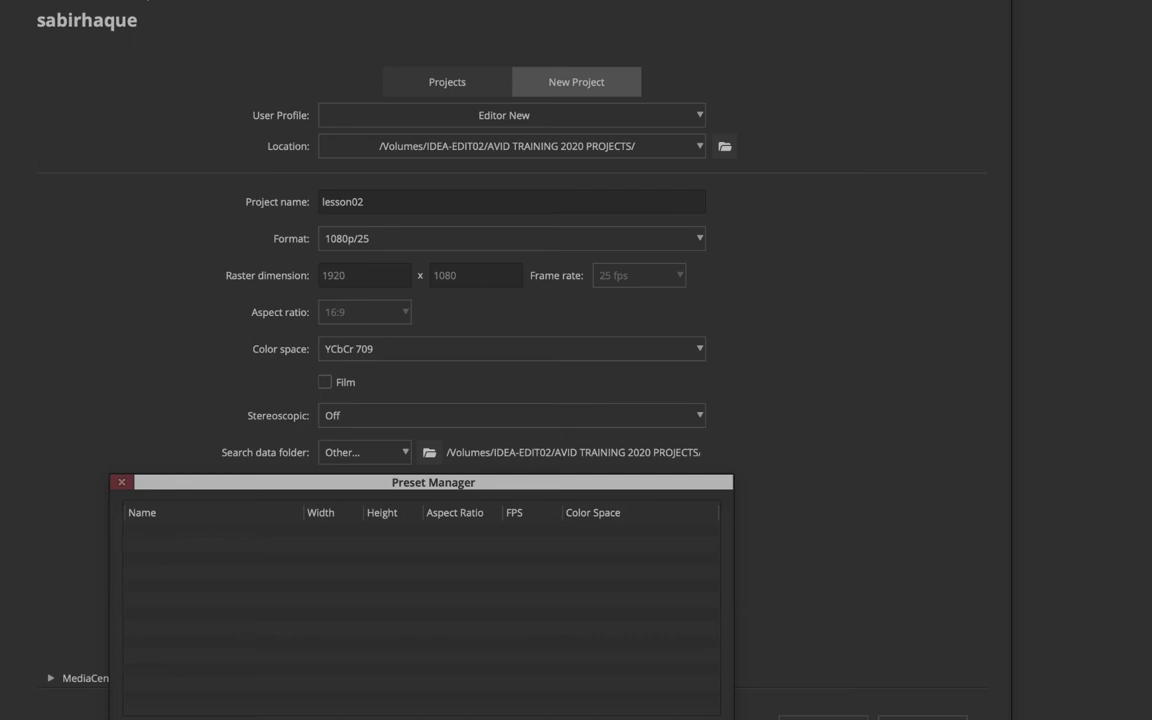
key("Escape")
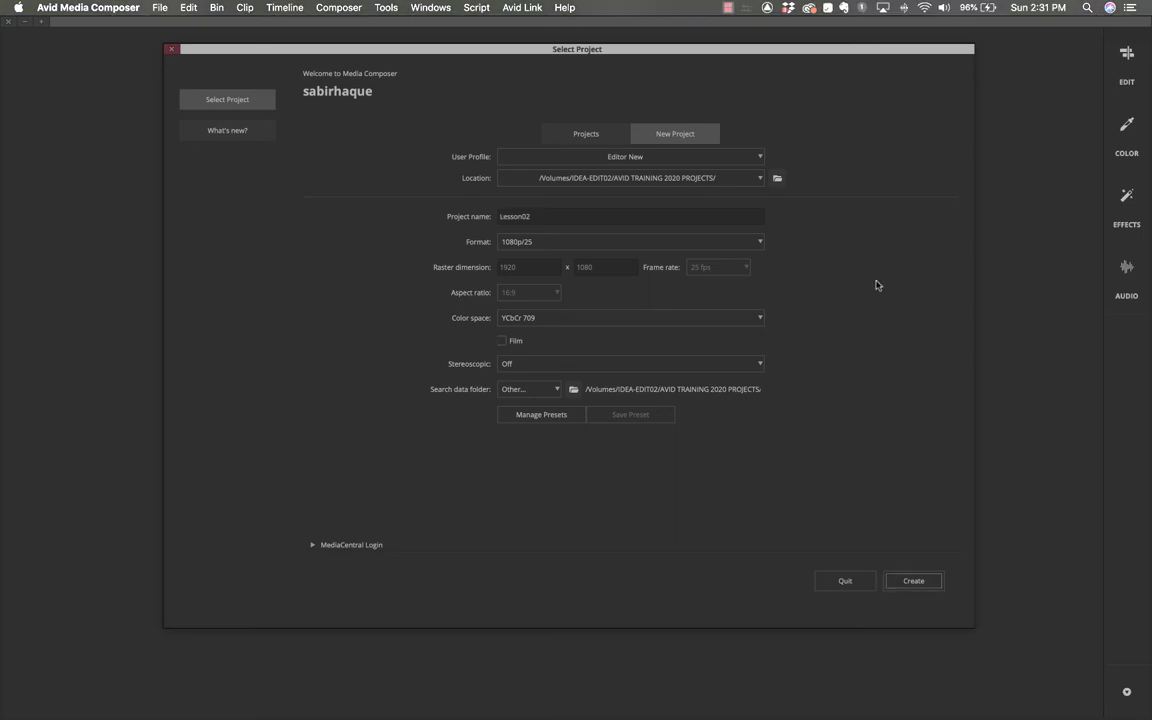
- Create the lesson02 project and select its lesson02.avp and lesson02 Settings.xml files in Finder
left_click(908, 585)
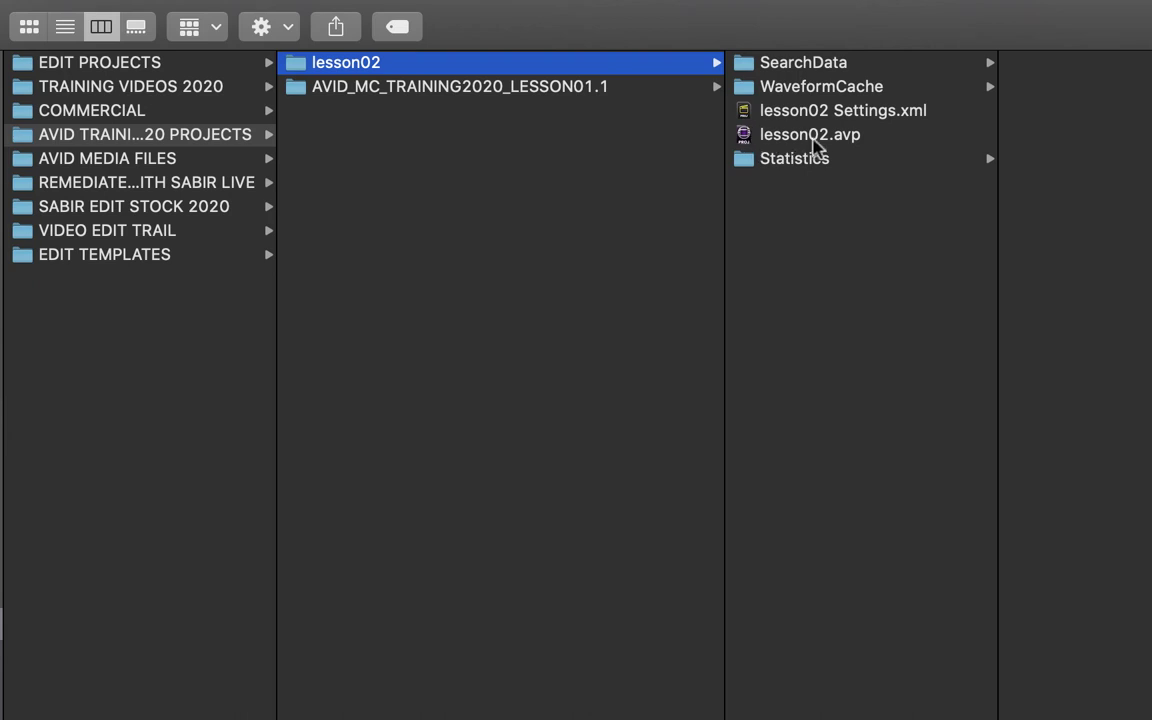
left_click(850, 140)
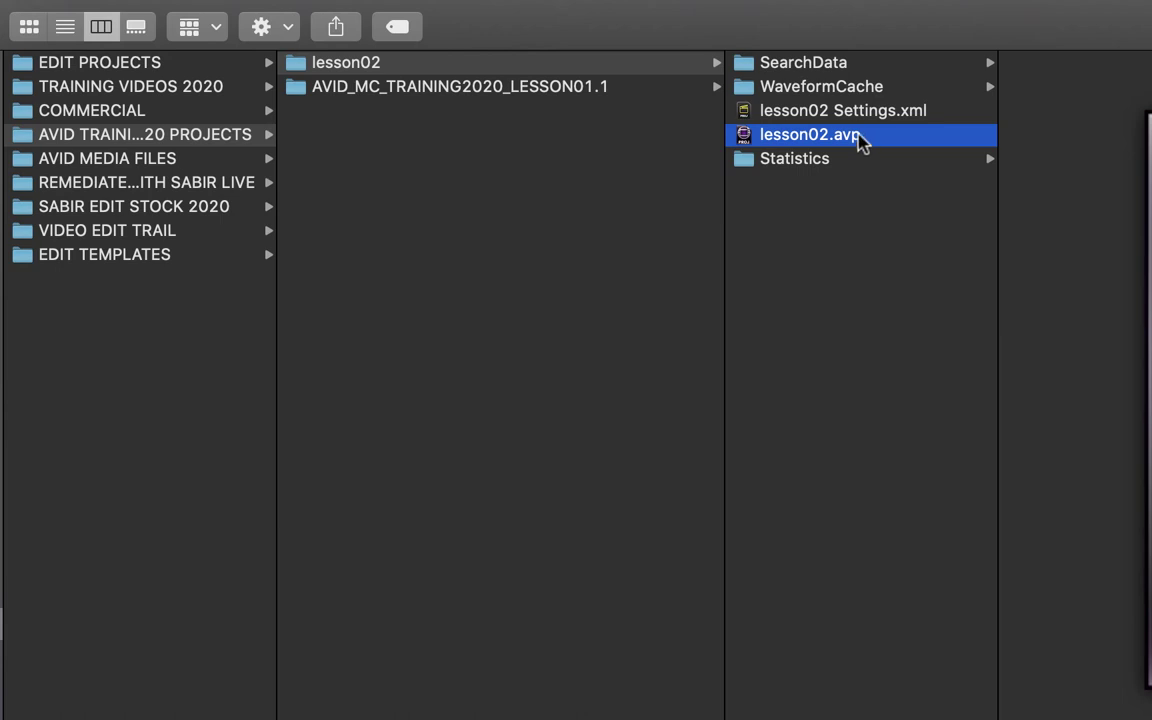
left_click(913, 118)
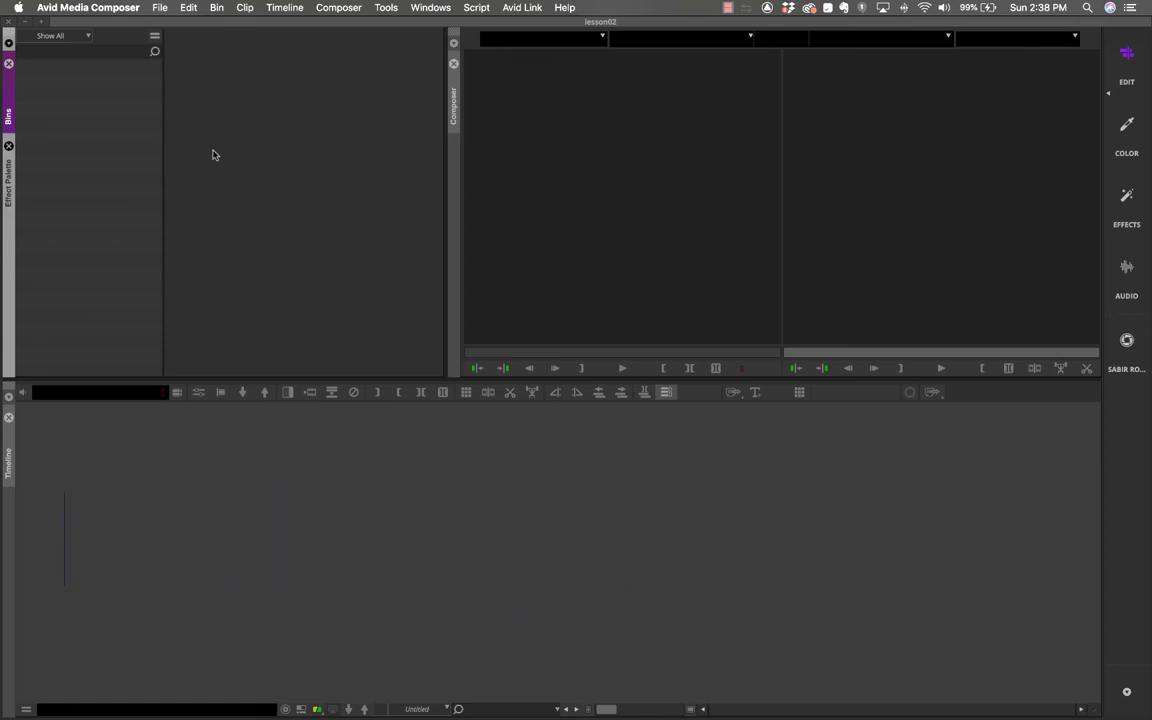
- In the project's Media Creation settings, set the import drive for video and audio to IDEA-EDIT02
left_click(160, 9)
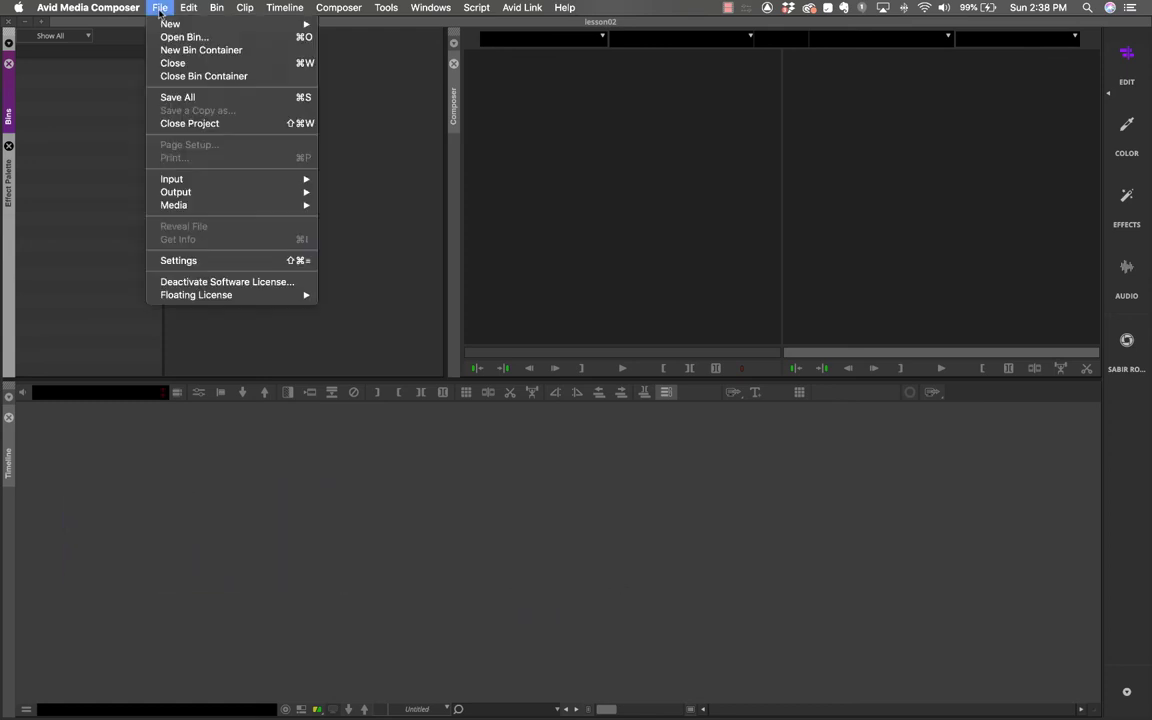
left_click(178, 260)
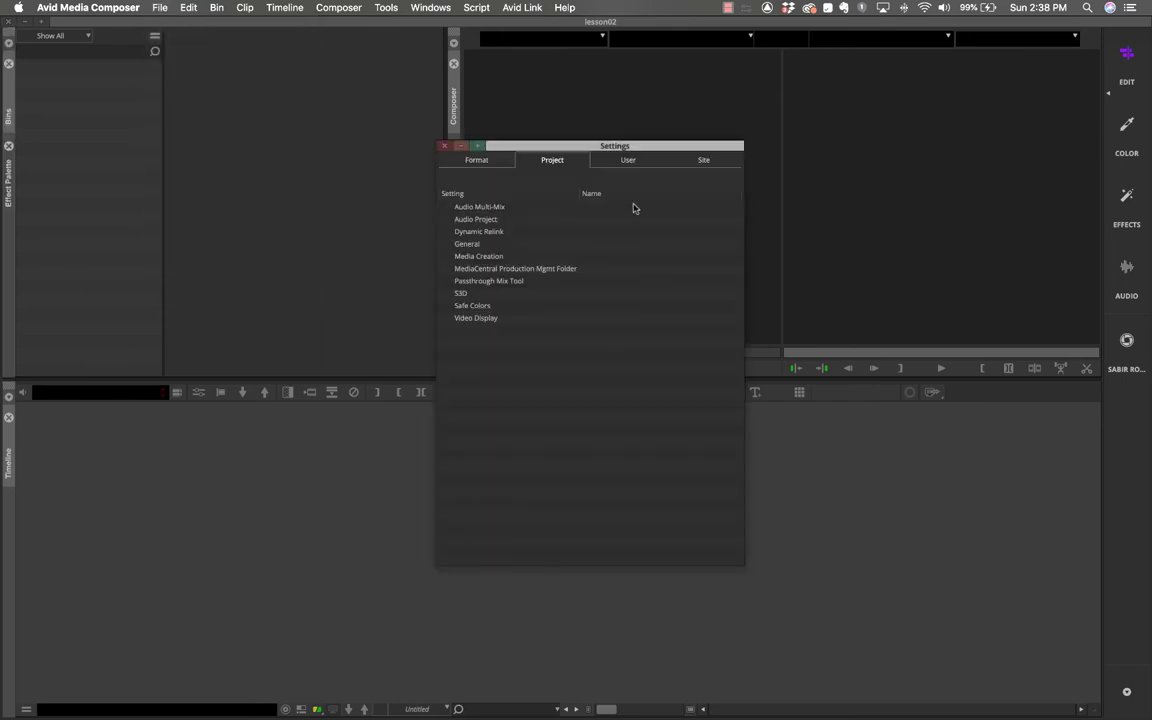
left_click_drag(555, 146, 438, 133)
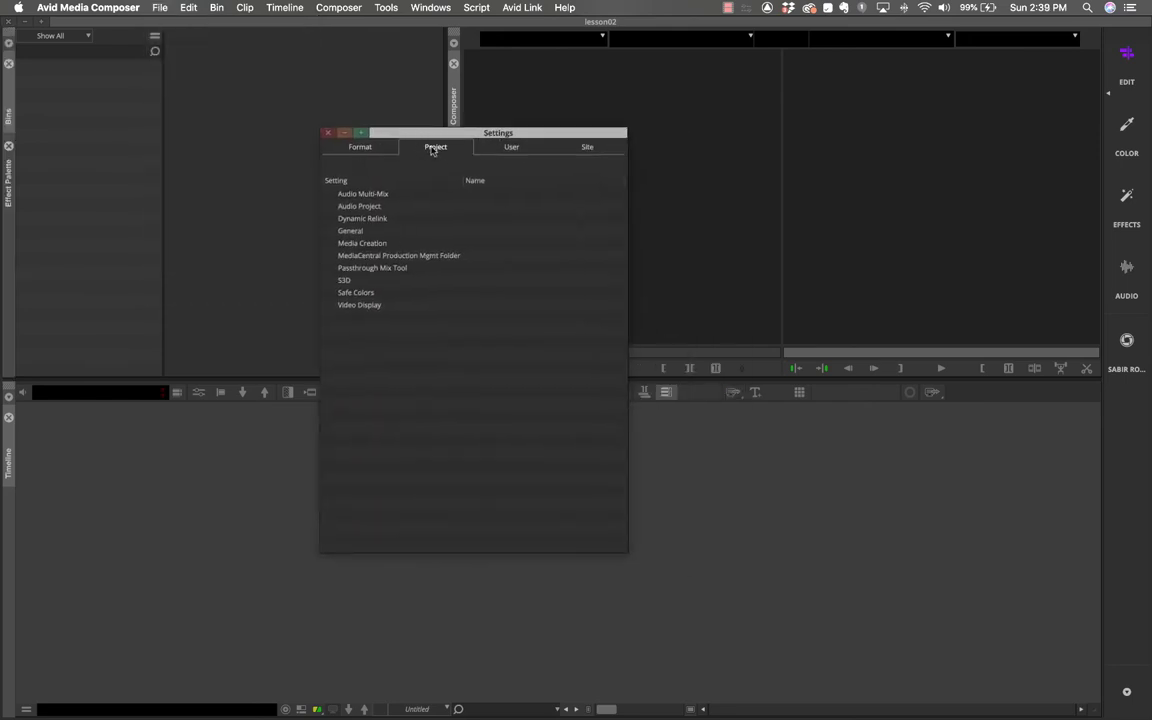
double_click(384, 245)
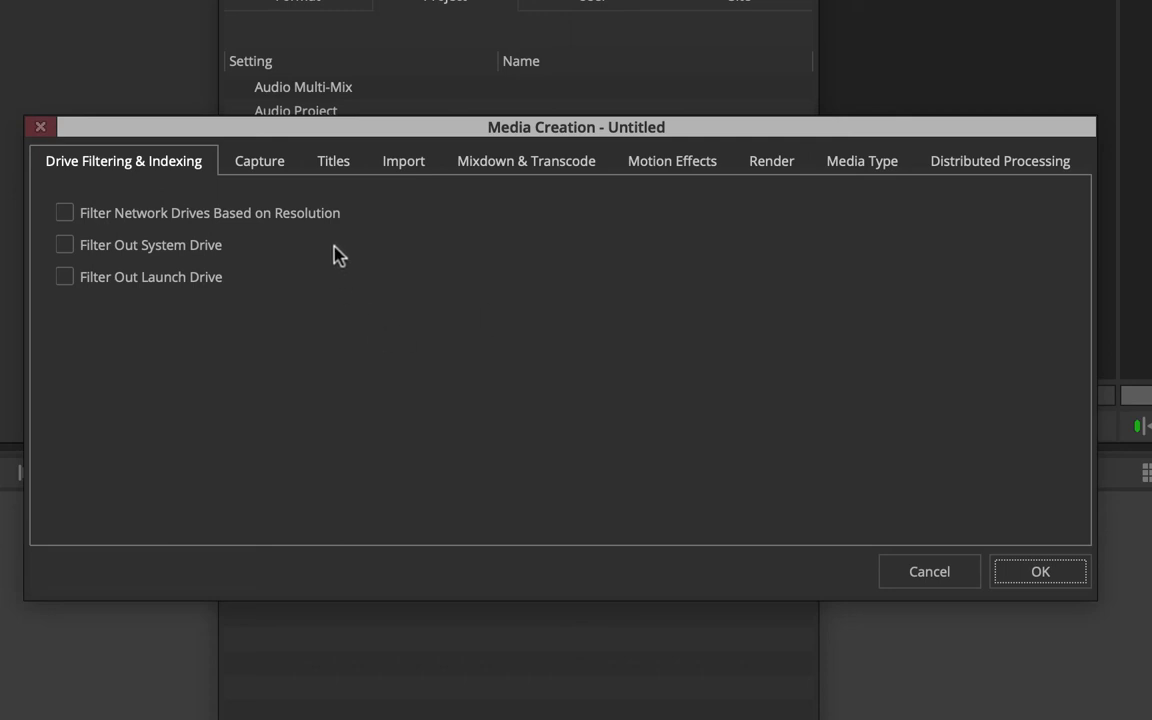
left_click(393, 164)
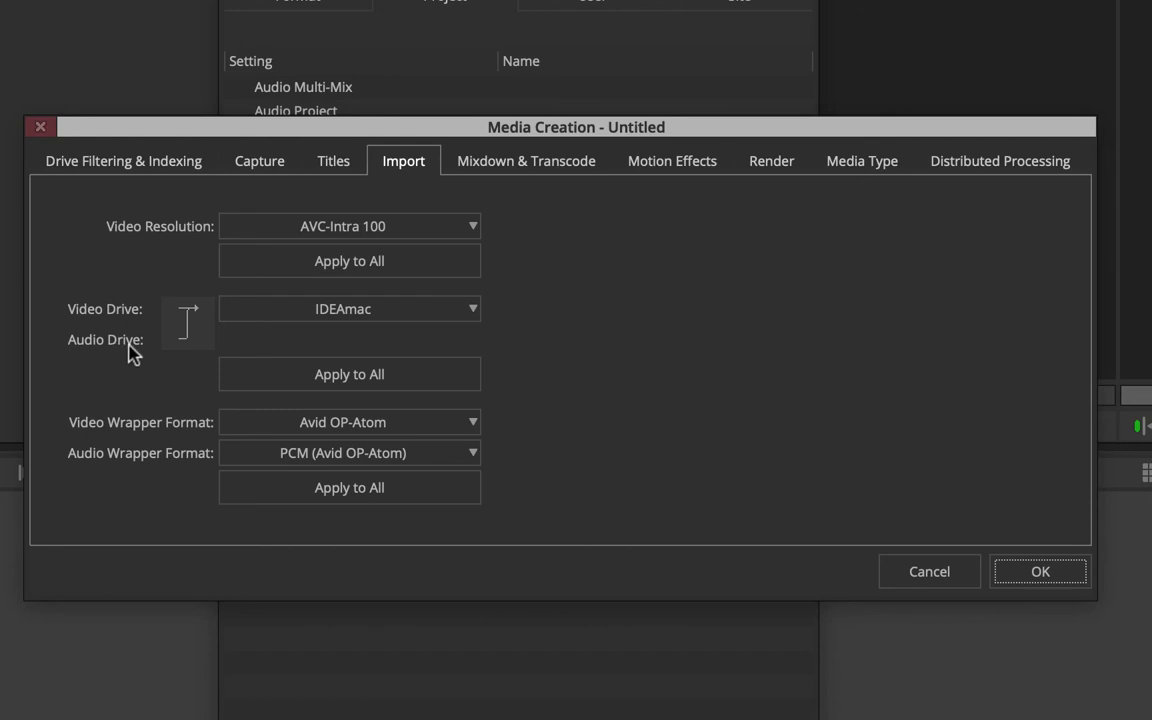
left_click(401, 318)
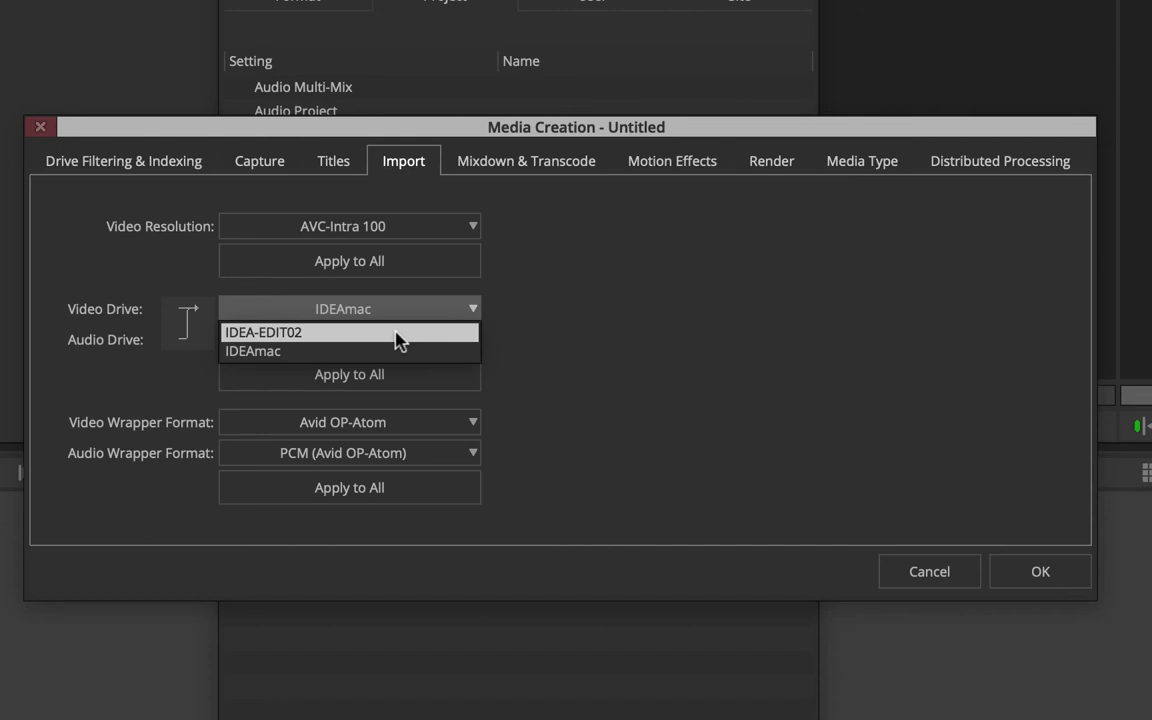
left_click(398, 340)
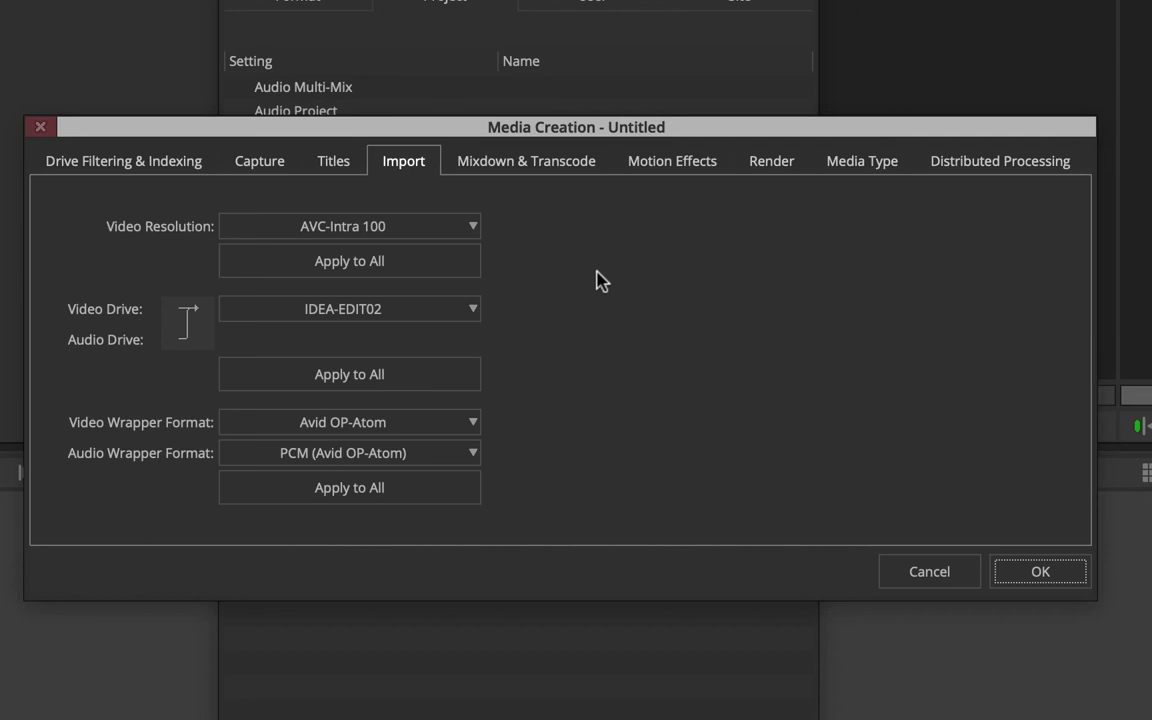
- Set the import video resolution to DNxHD LB and select IDEA-EDIT02 as the import drive again
left_click(420, 230)
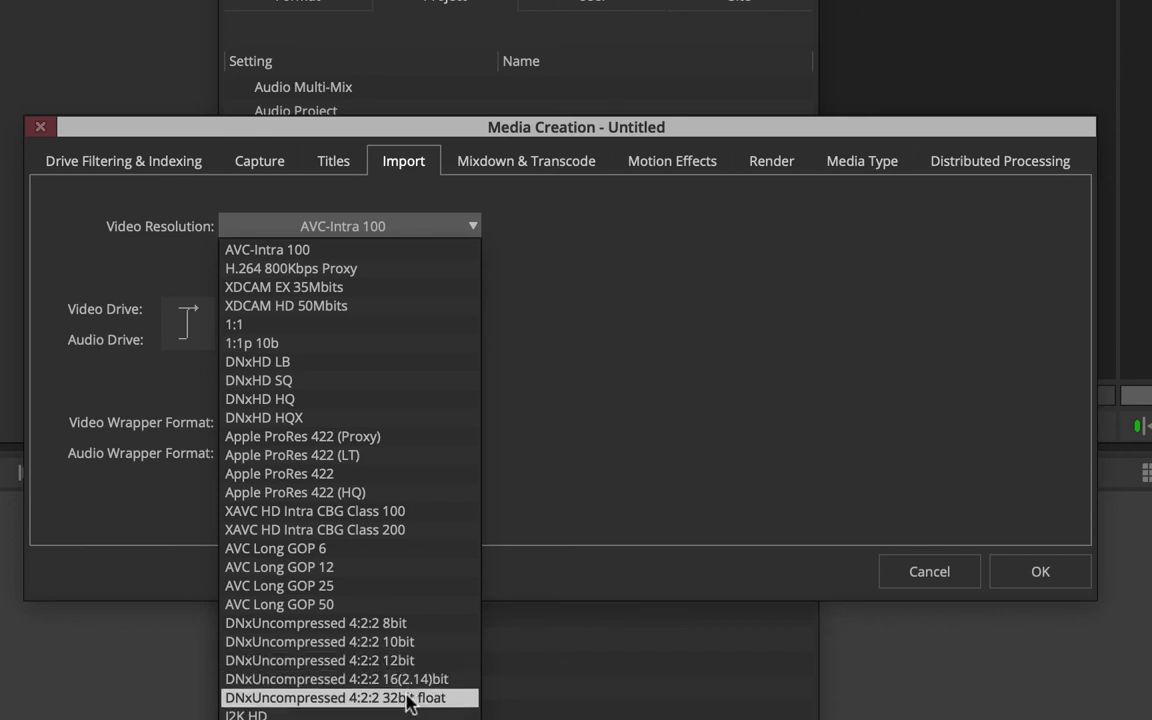
left_click(586, 283)
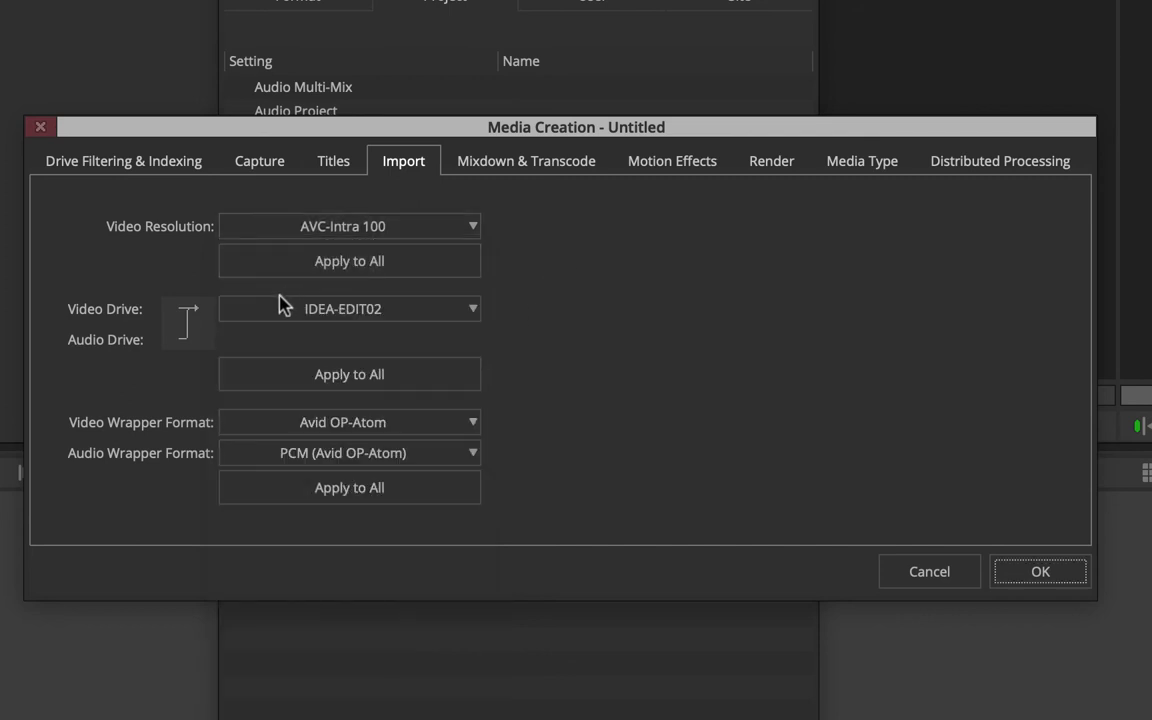
left_click(310, 310)
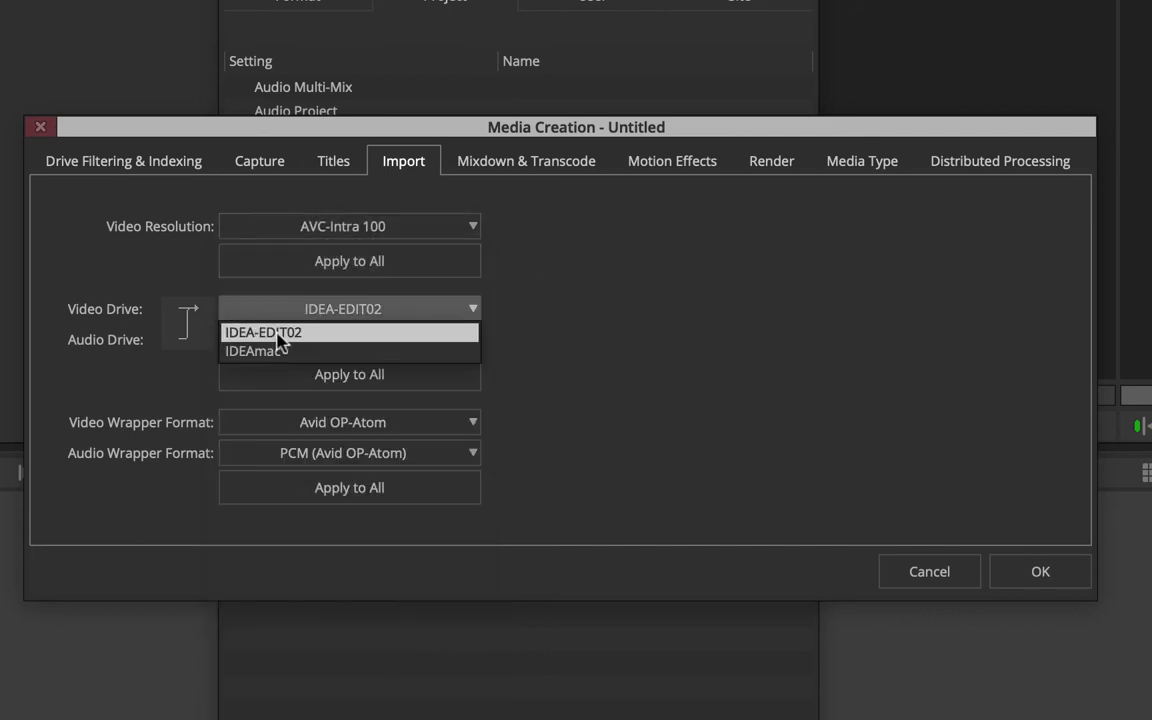
left_click(279, 342)
left_click(330, 226)
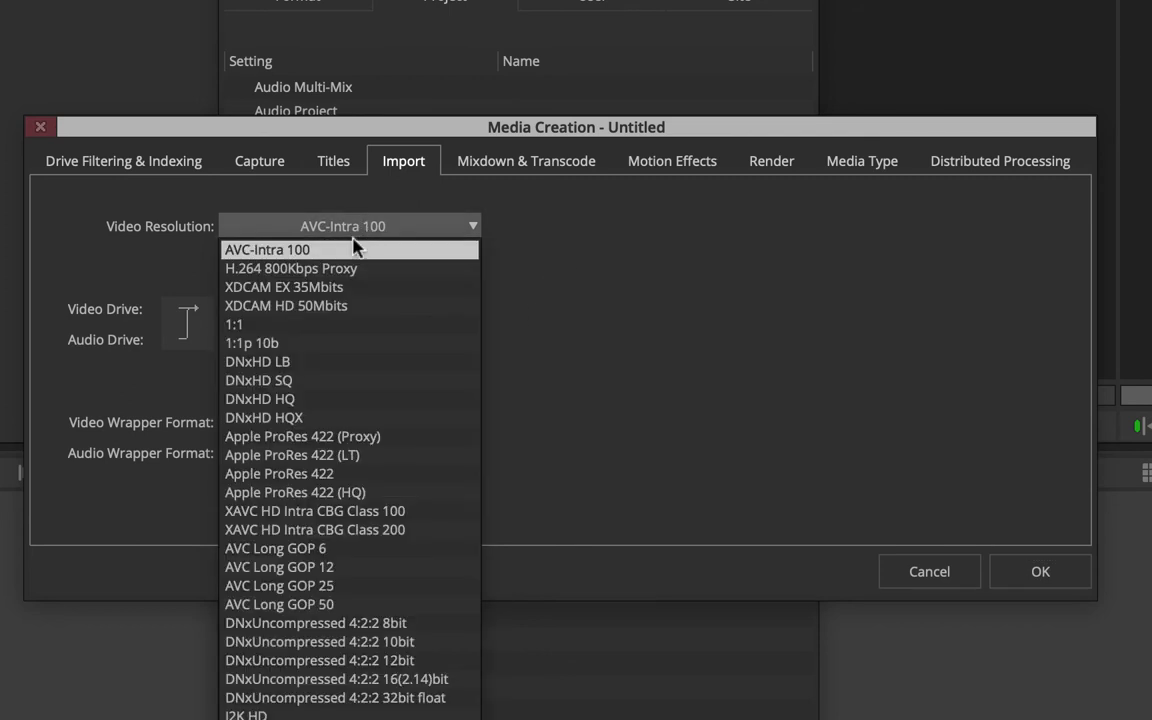
left_click(380, 363)
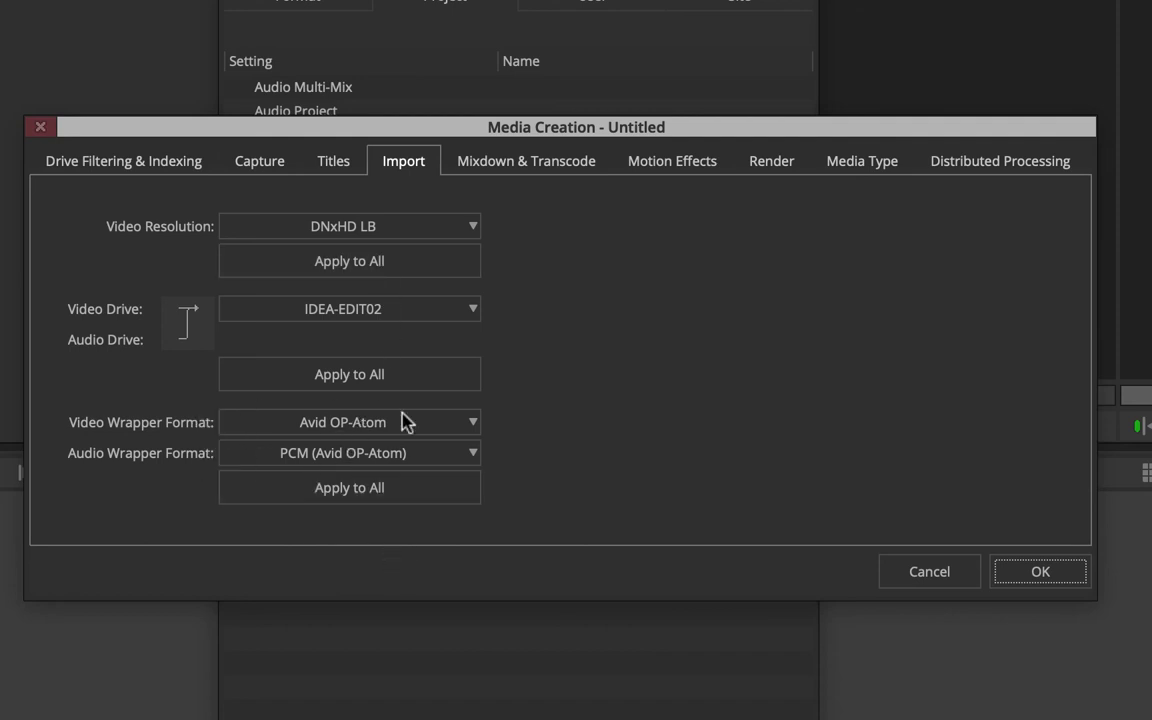
- Check the import video wrapper format options and choose PCM (Avid OP-Atom) as the audio wrapper format
left_click(380, 420)
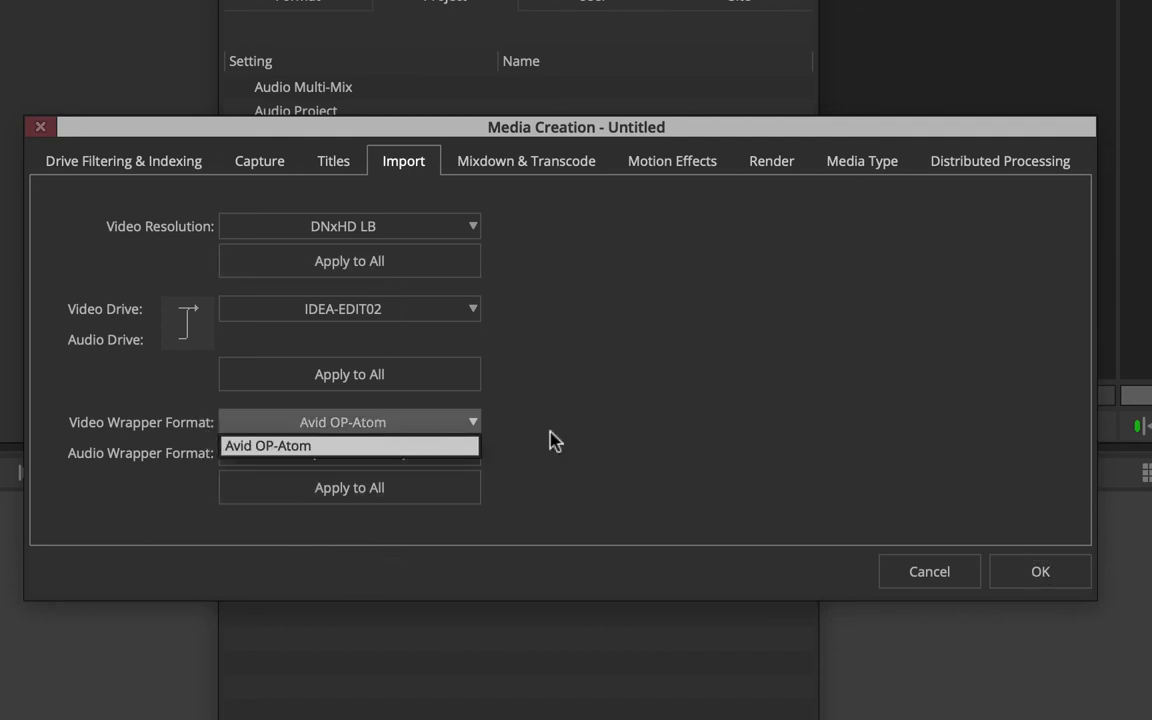
left_click(553, 440)
left_click(376, 453)
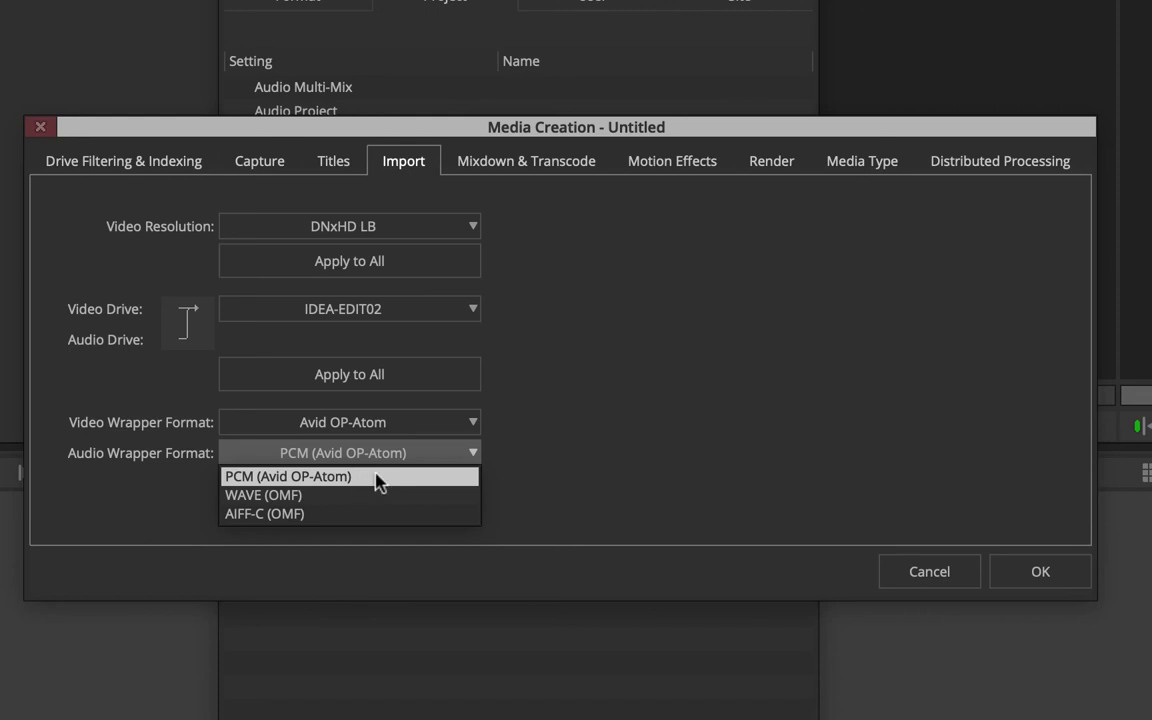
left_click(378, 477)
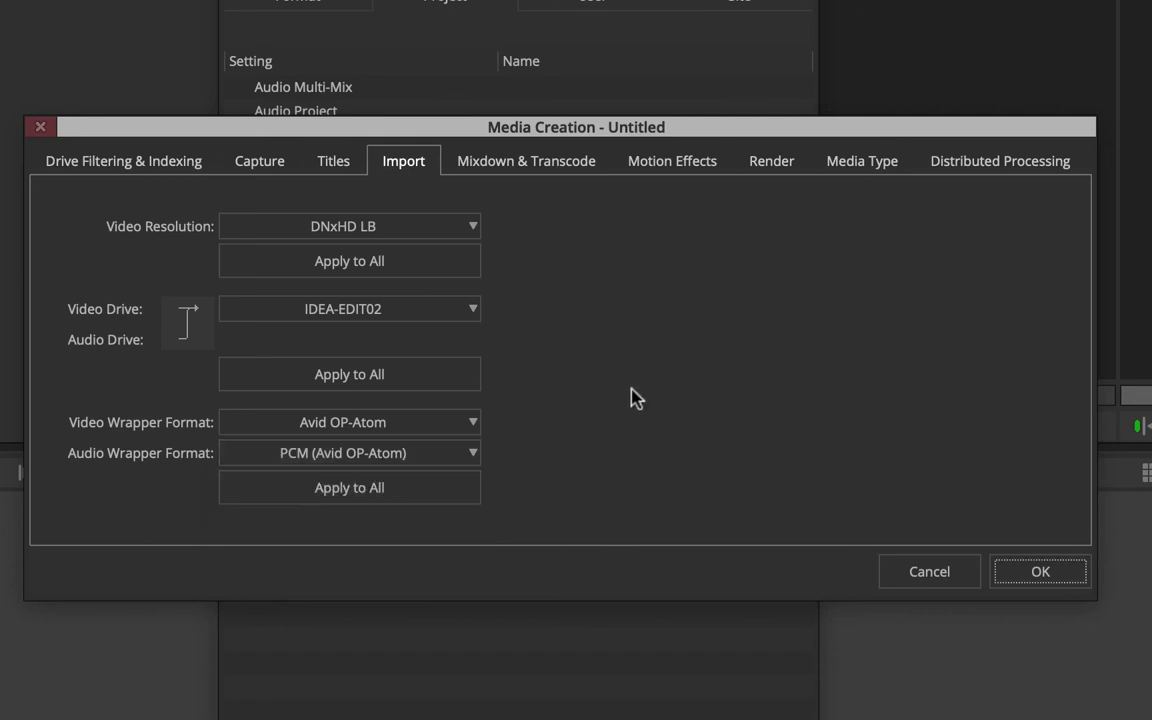
- Examine the Media Creation options for titles, capture, motion effects, rendering, media type and drive filtering
left_click(335, 162)
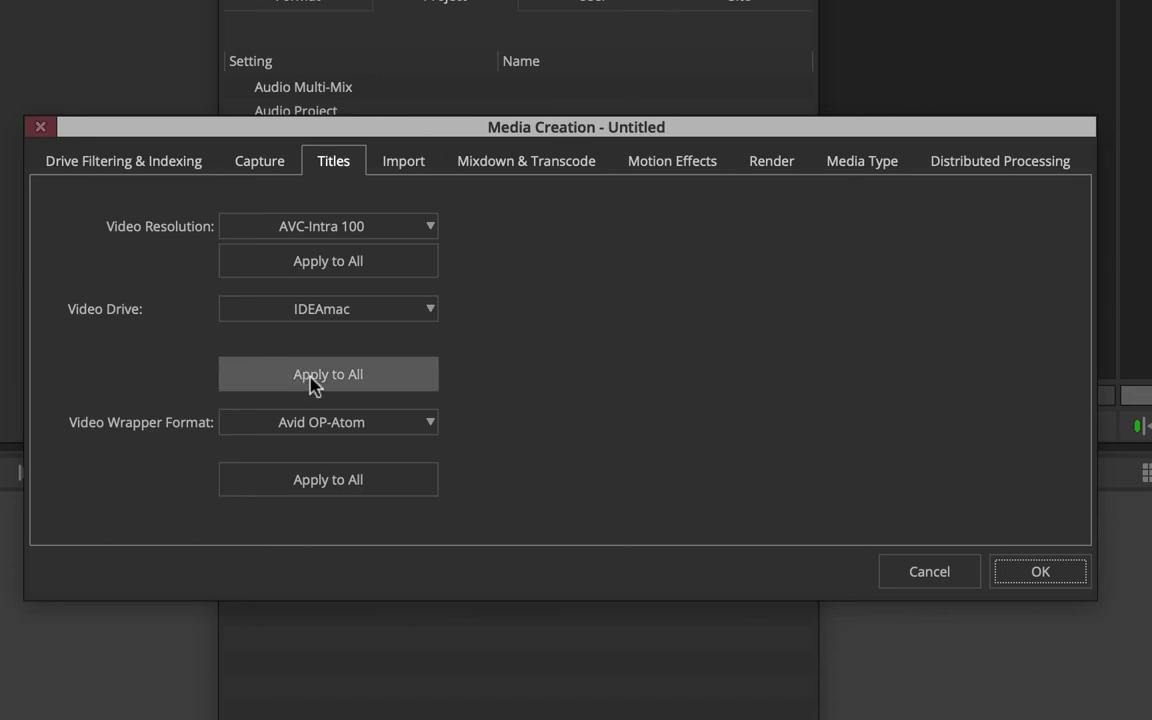
left_click(262, 168)
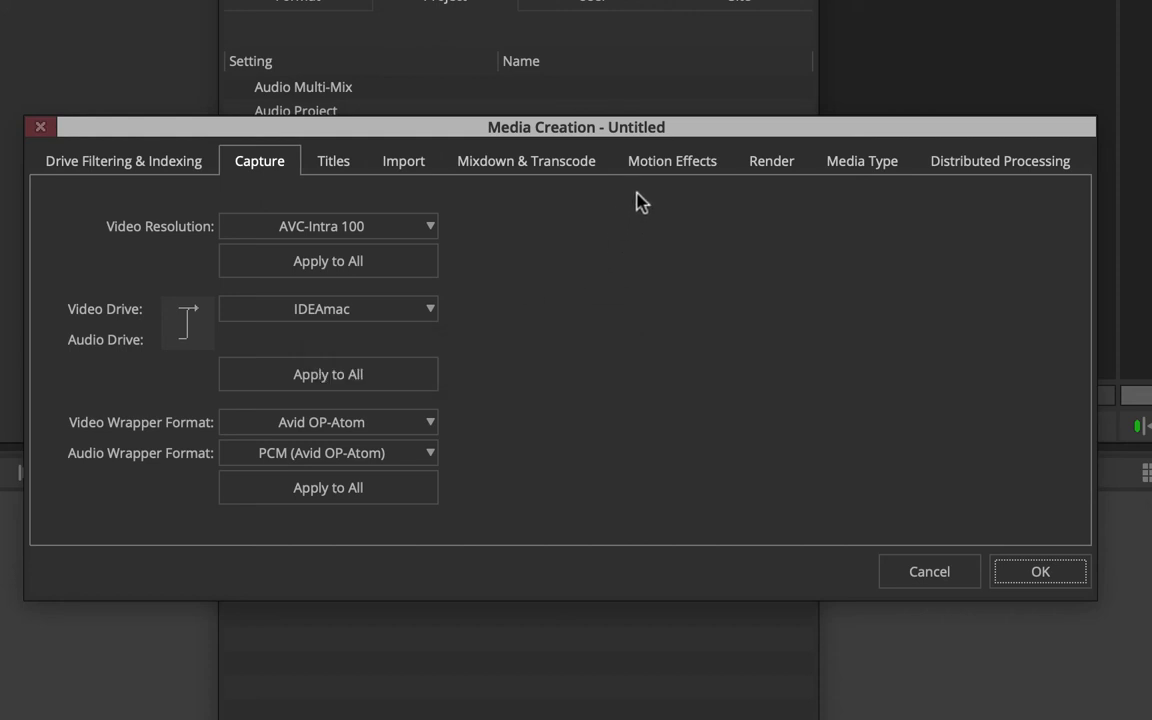
left_click(667, 170)
left_click(776, 170)
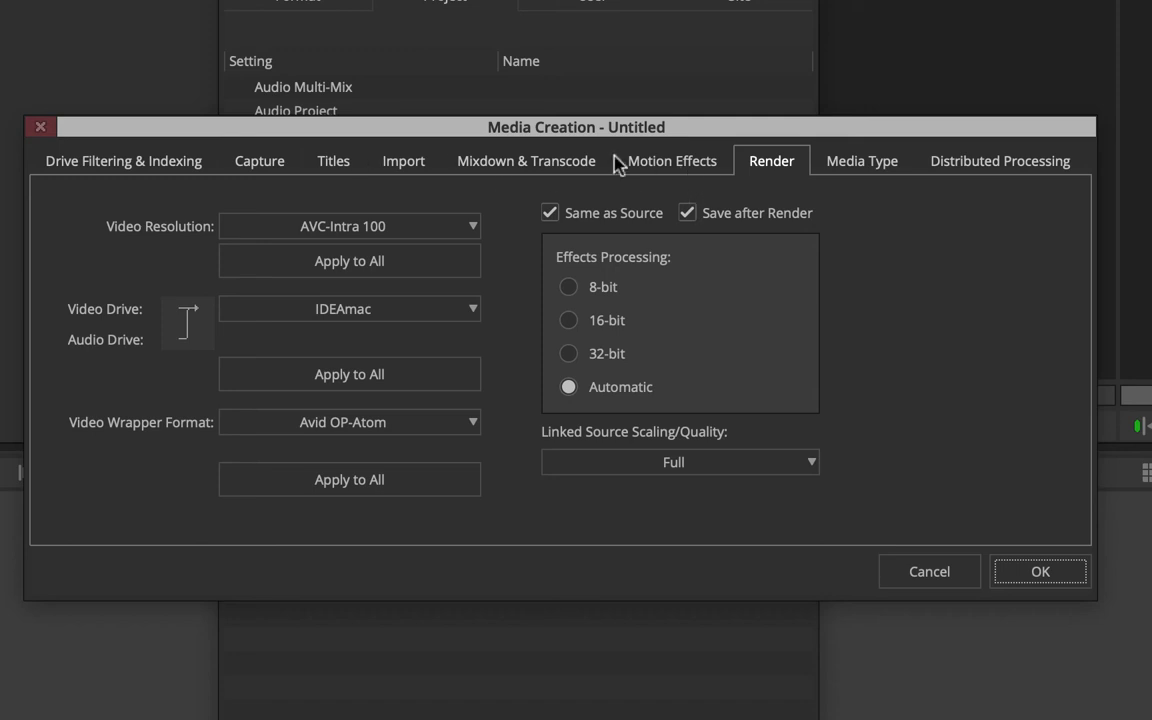
left_click(882, 162)
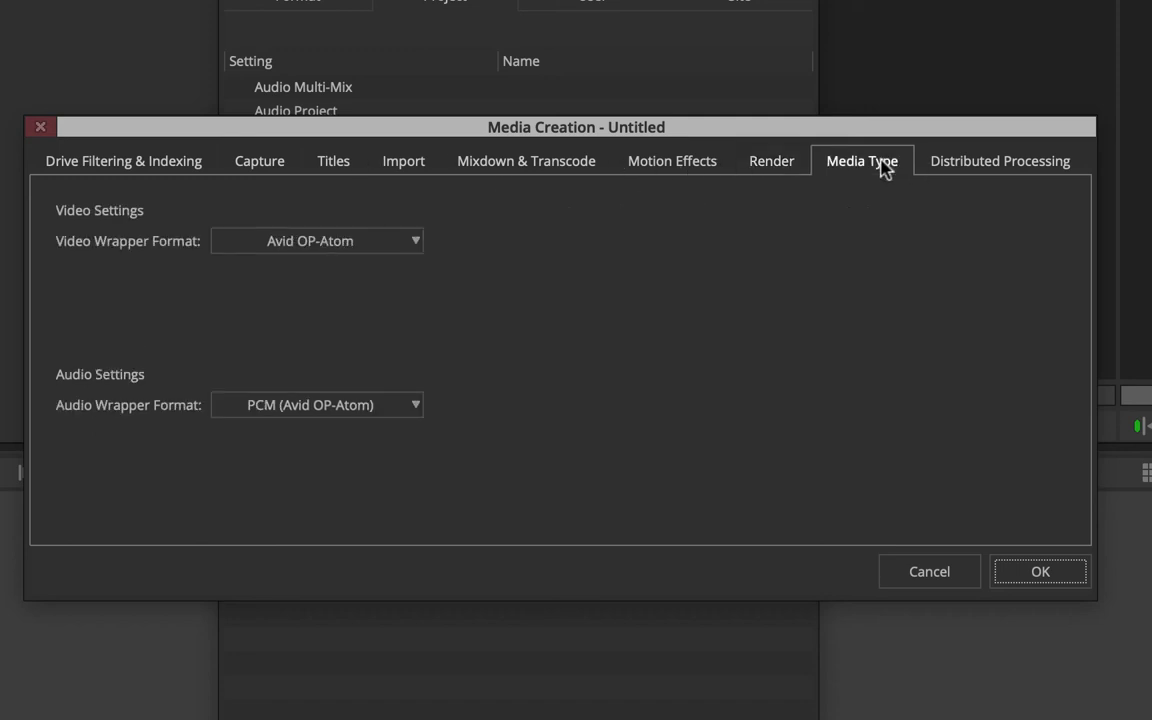
left_click(50, 155)
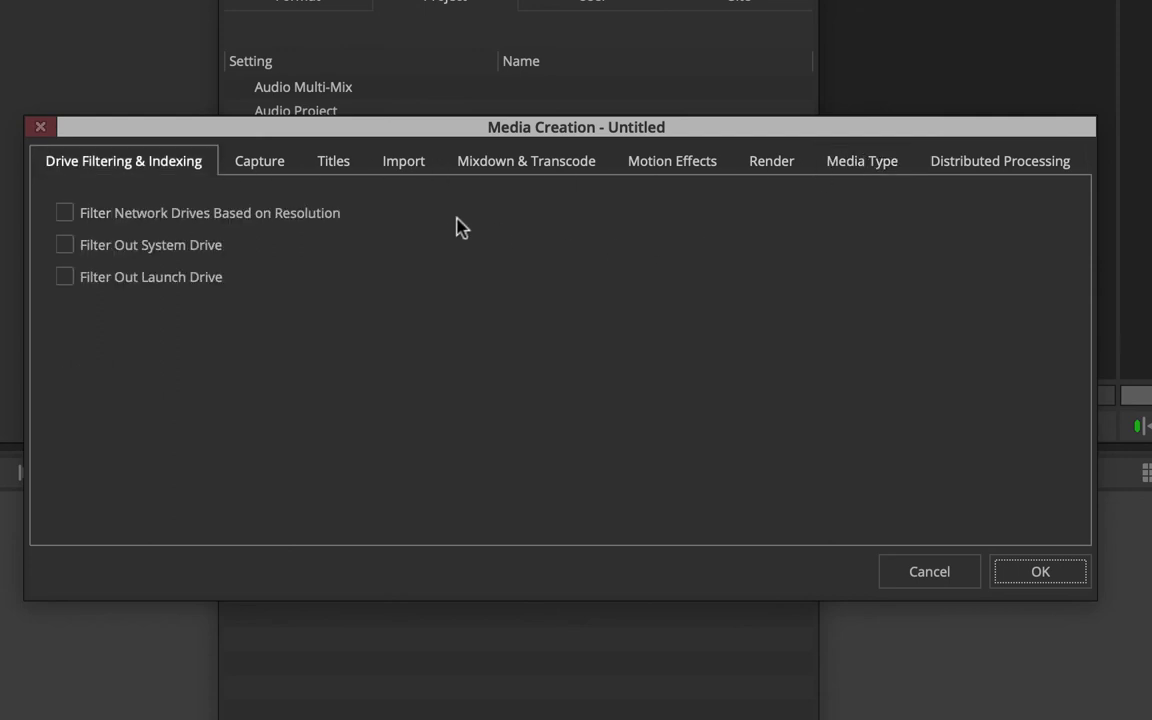
- Return to the import options, save the Media Creation settings and close the project settings window
left_click(404, 162)
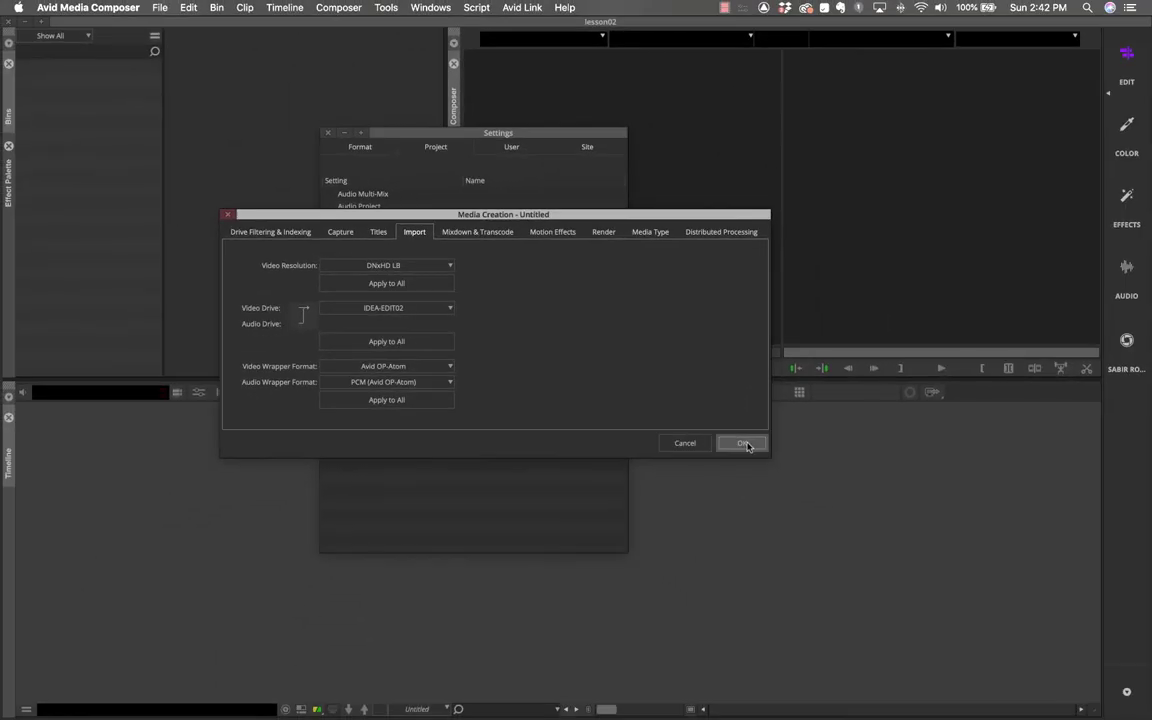
left_click(743, 444)
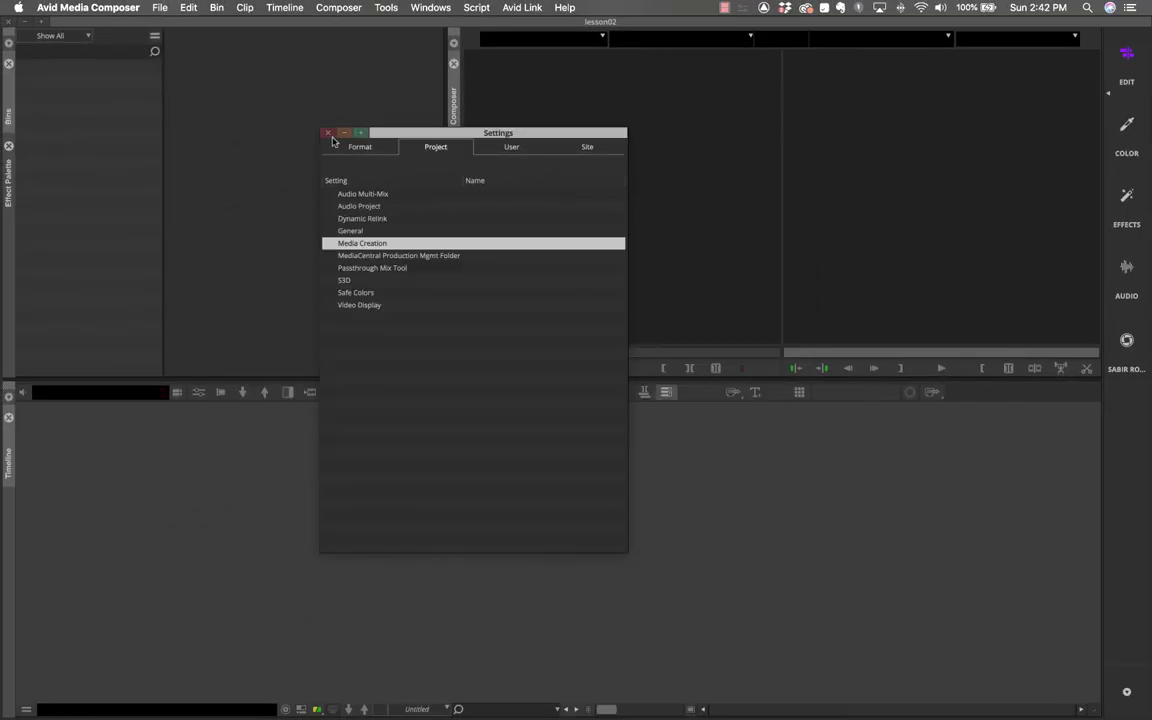
left_click(327, 133)
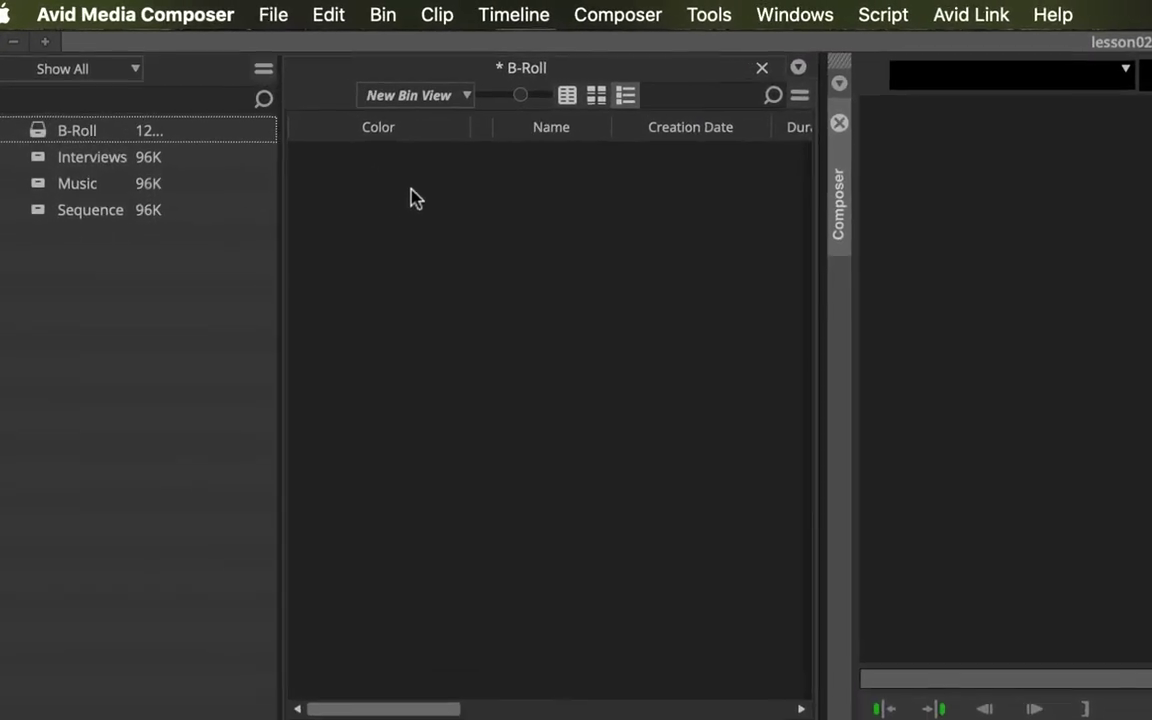
- Start a media import into the B-Roll bin and move the file selection dialog aside
right_click(226, 108)
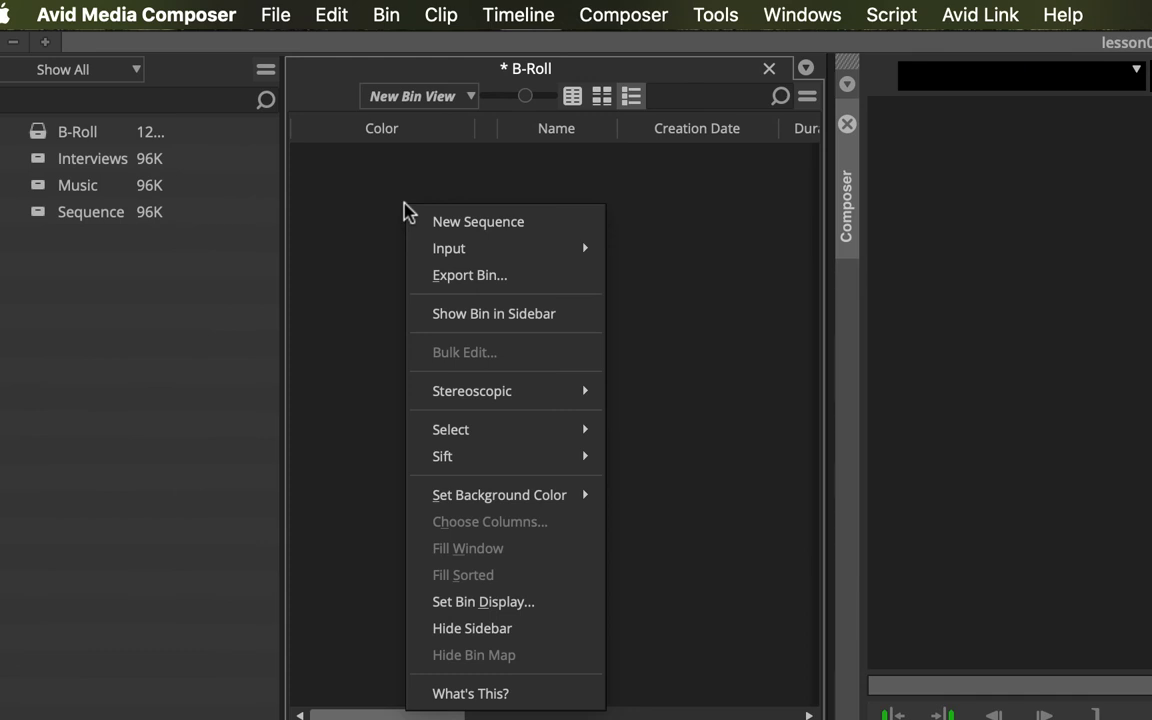
mouse_move(472, 256)
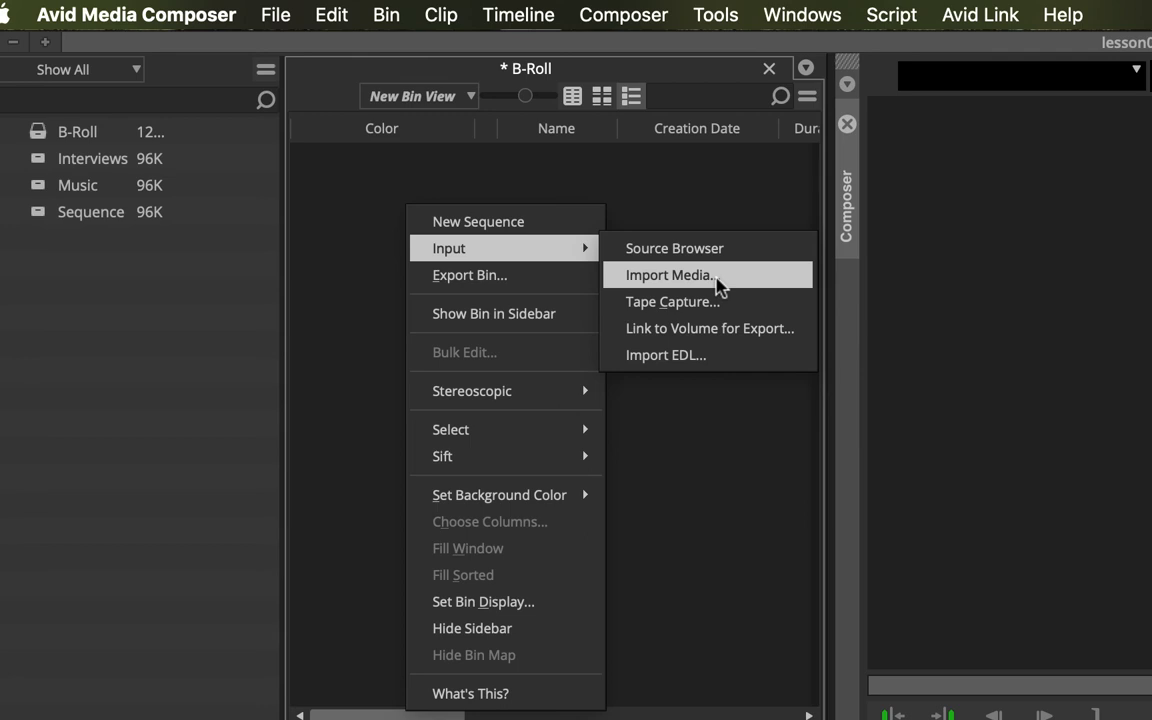
left_click(673, 277)
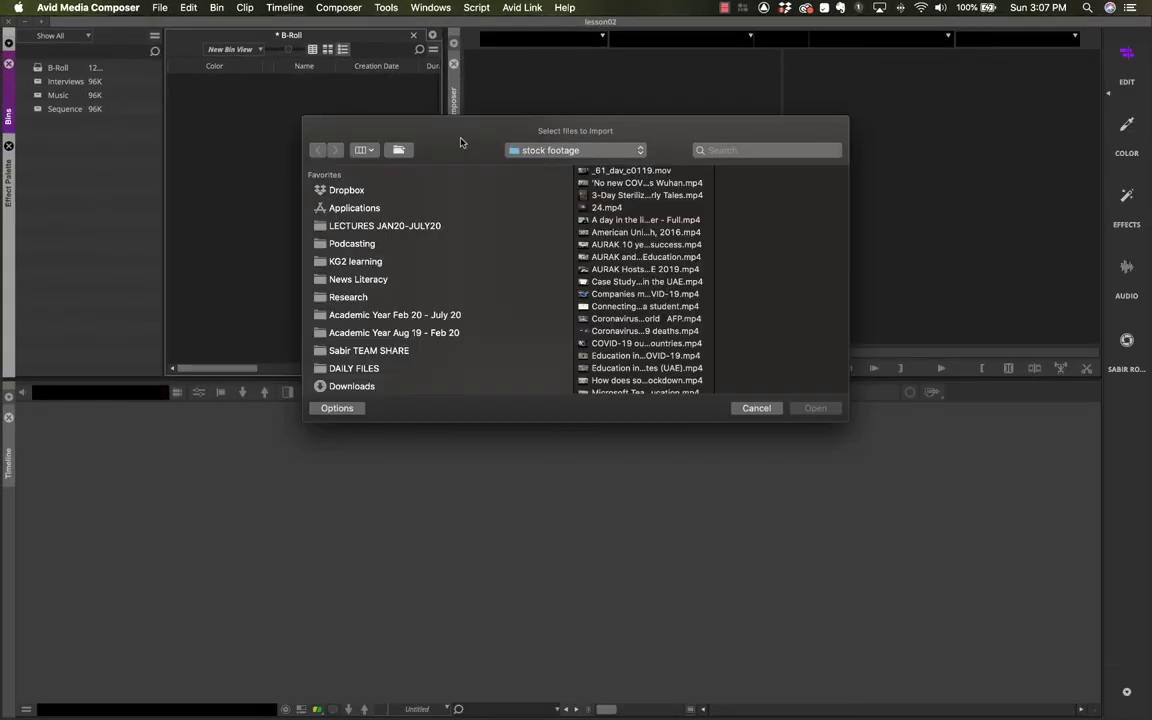
left_click_drag(434, 126, 370, 84)
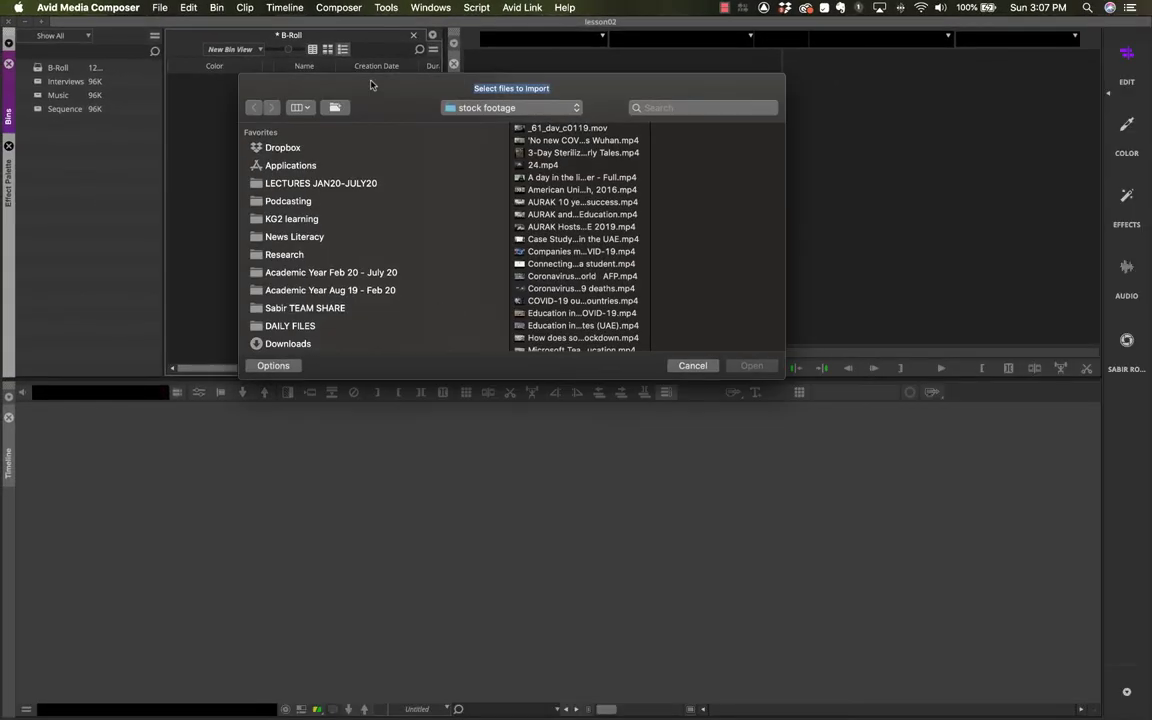
- Select B-ROLL-SOLS01.mp4 from the MANIPAL FEATURE STORY B-ROLL folder LIFE SCIENCES on the IDEA-EDIT02 drive
scroll(320, 260, "down", 5)
left_click(292, 299)
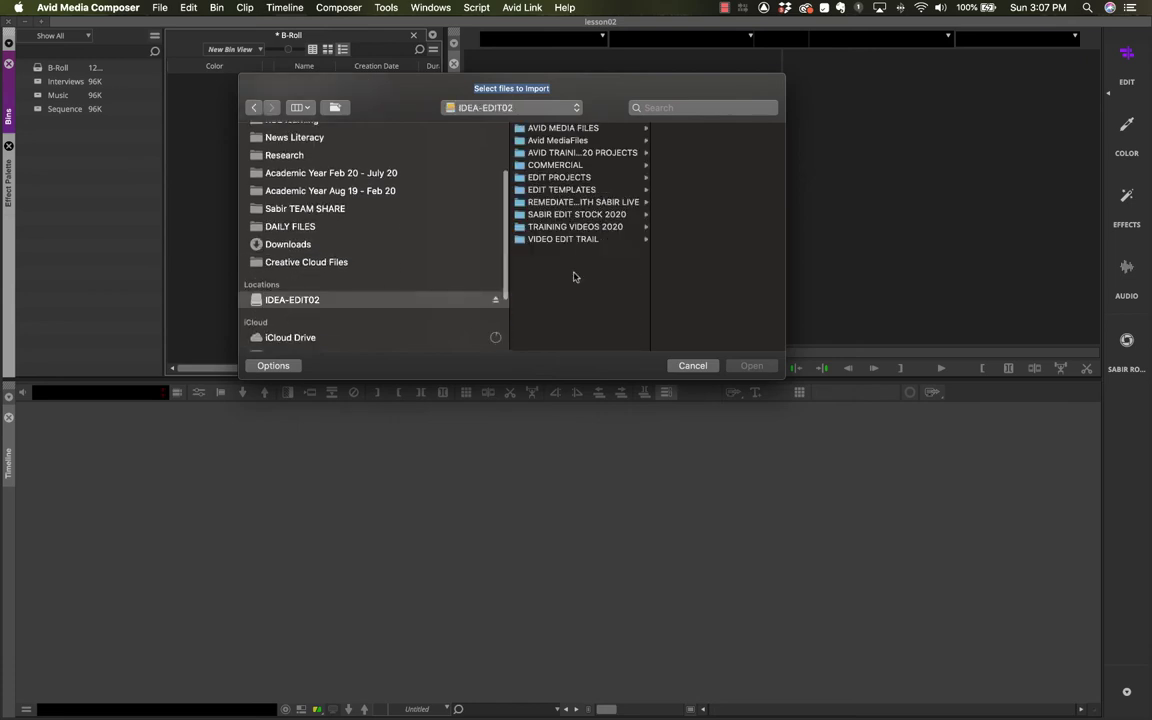
left_click(579, 216)
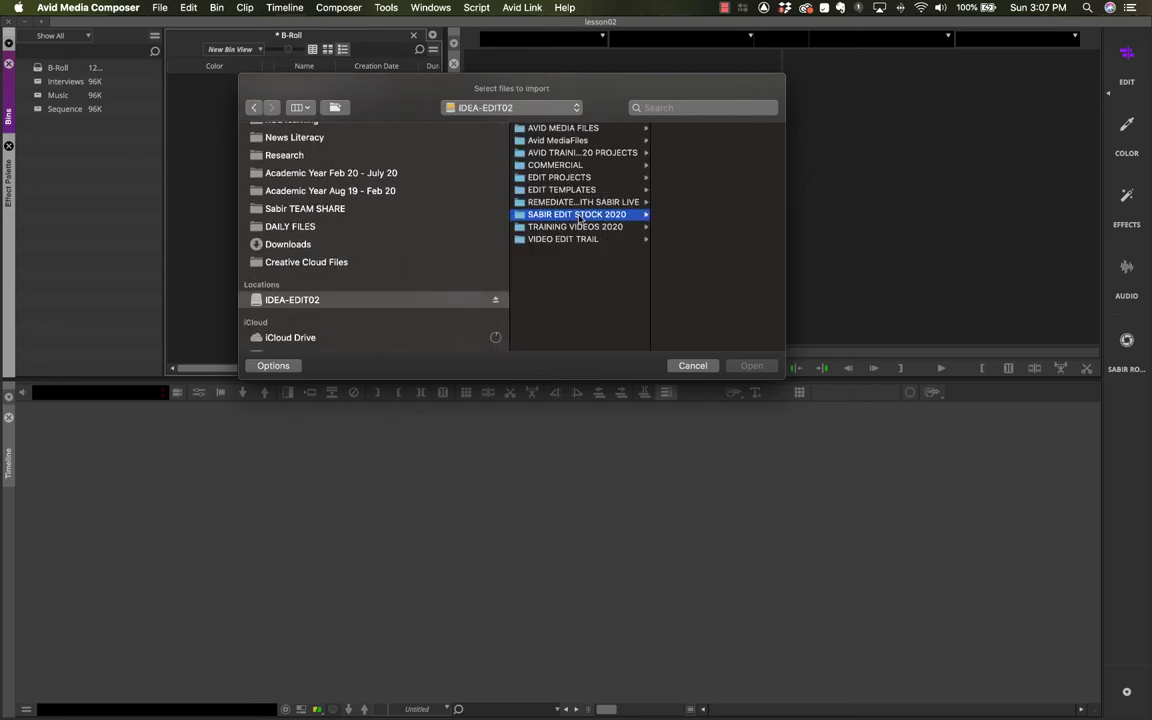
left_click(684, 128)
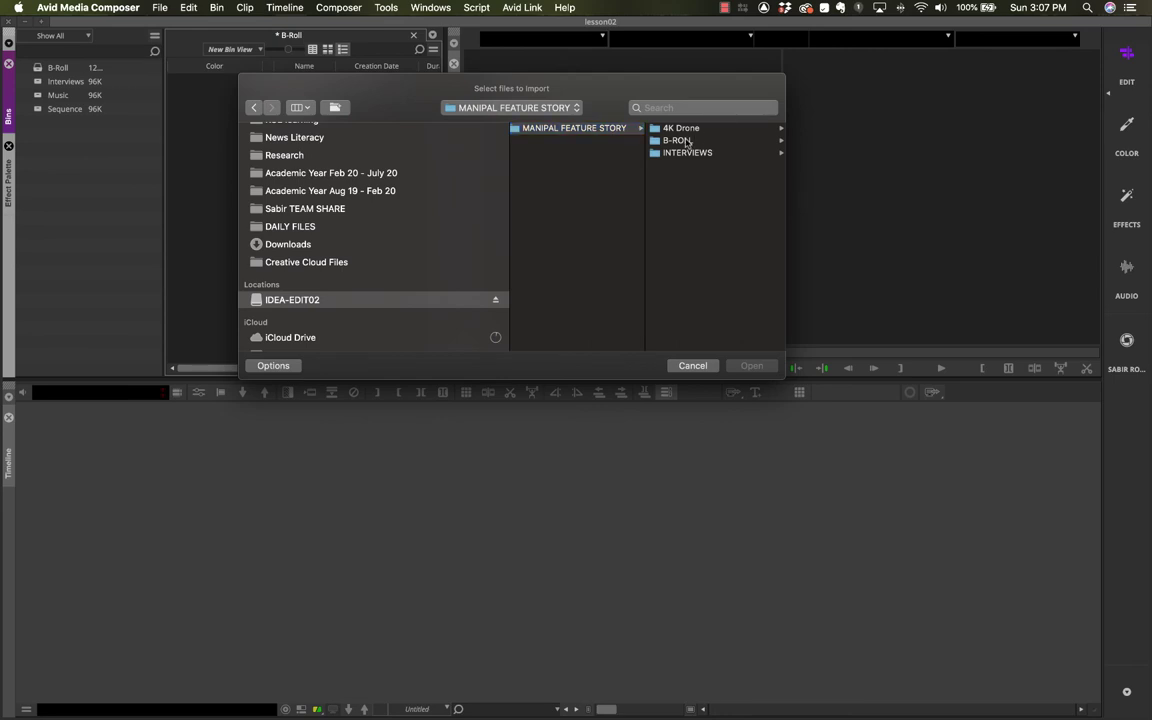
left_click(689, 141)
left_click(700, 165)
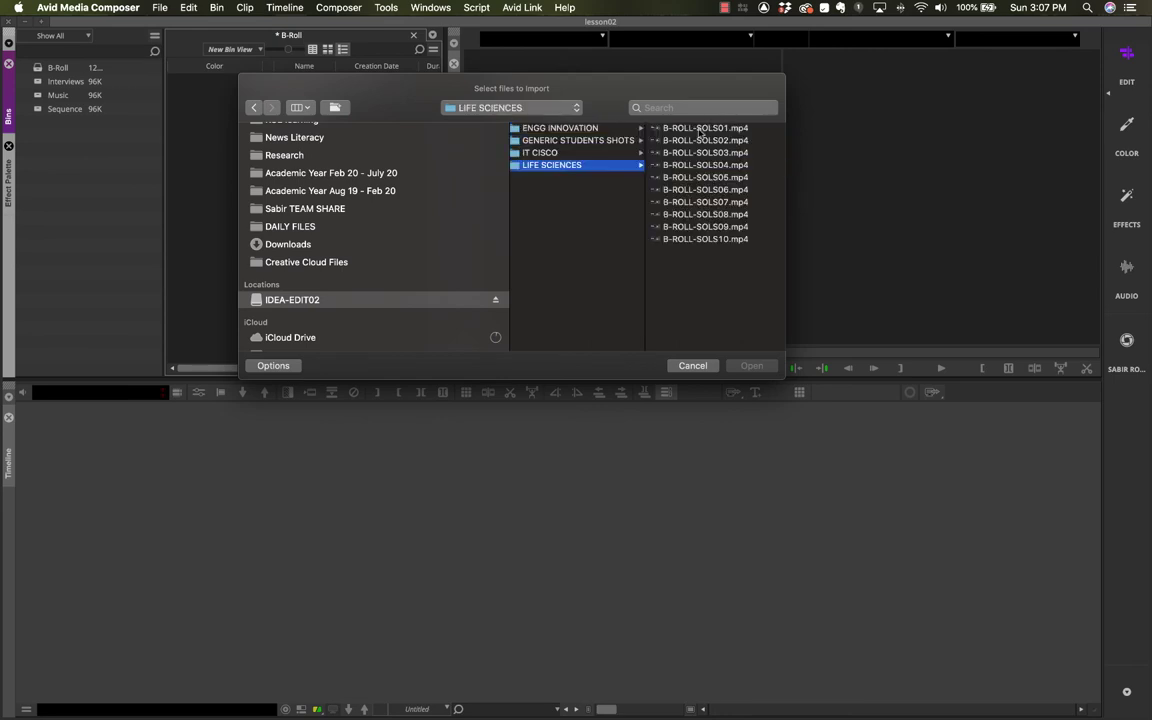
left_click(701, 129)
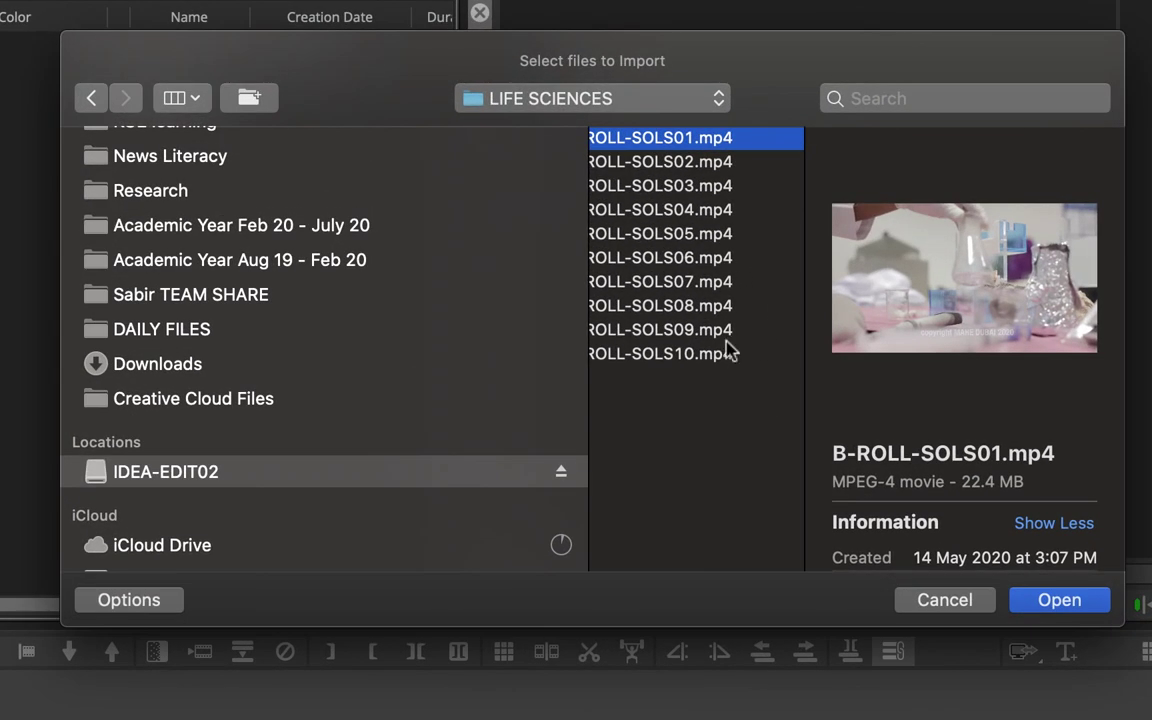
- In the import options, choose DNxHD LB resolution and the IDEA-EDIT02 drive, and keep the enabled file type at Any
left_click(141, 606)
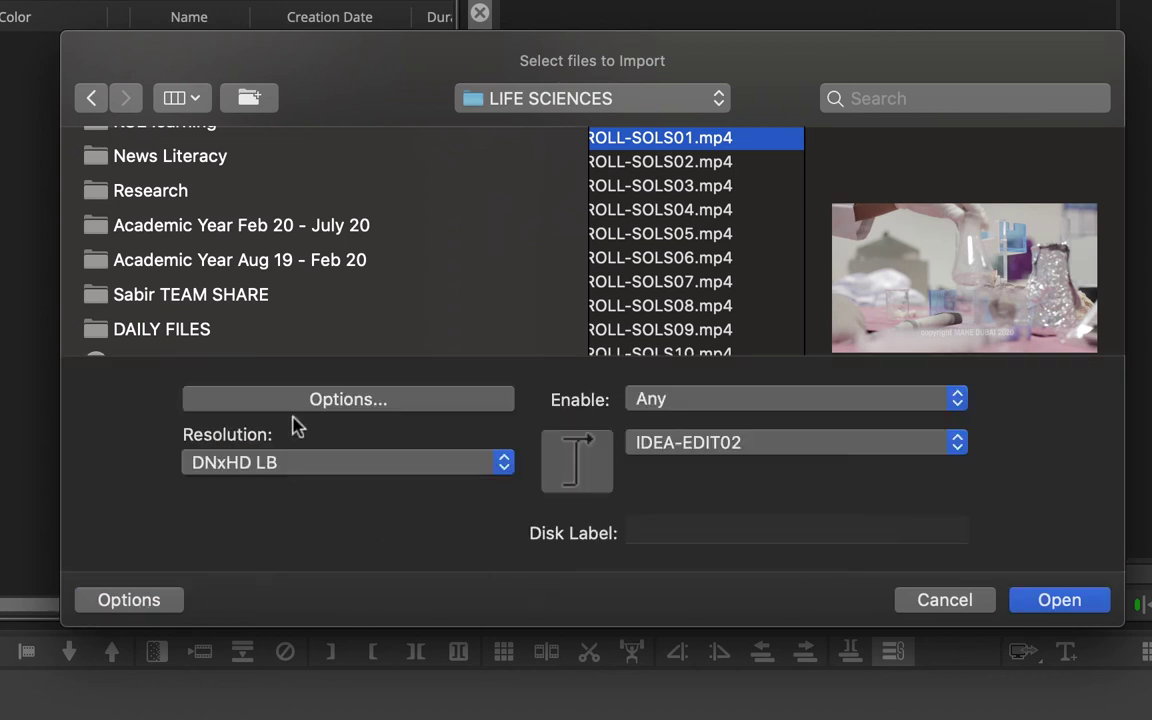
left_click(386, 468)
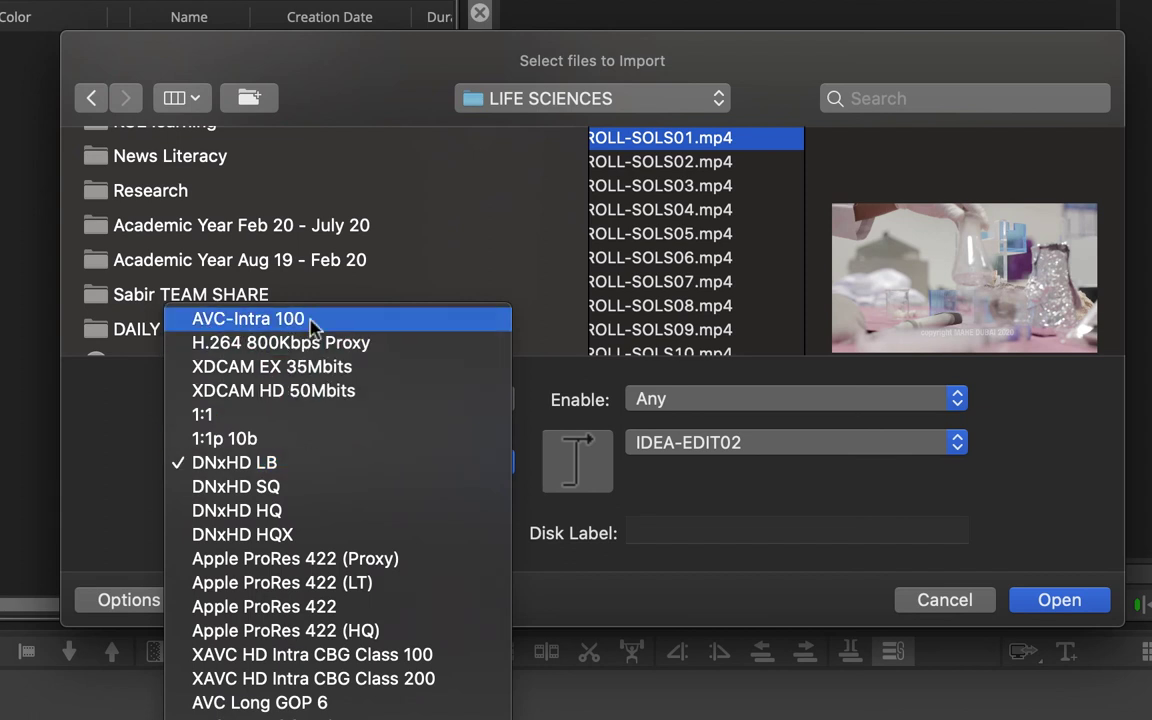
left_click(325, 465)
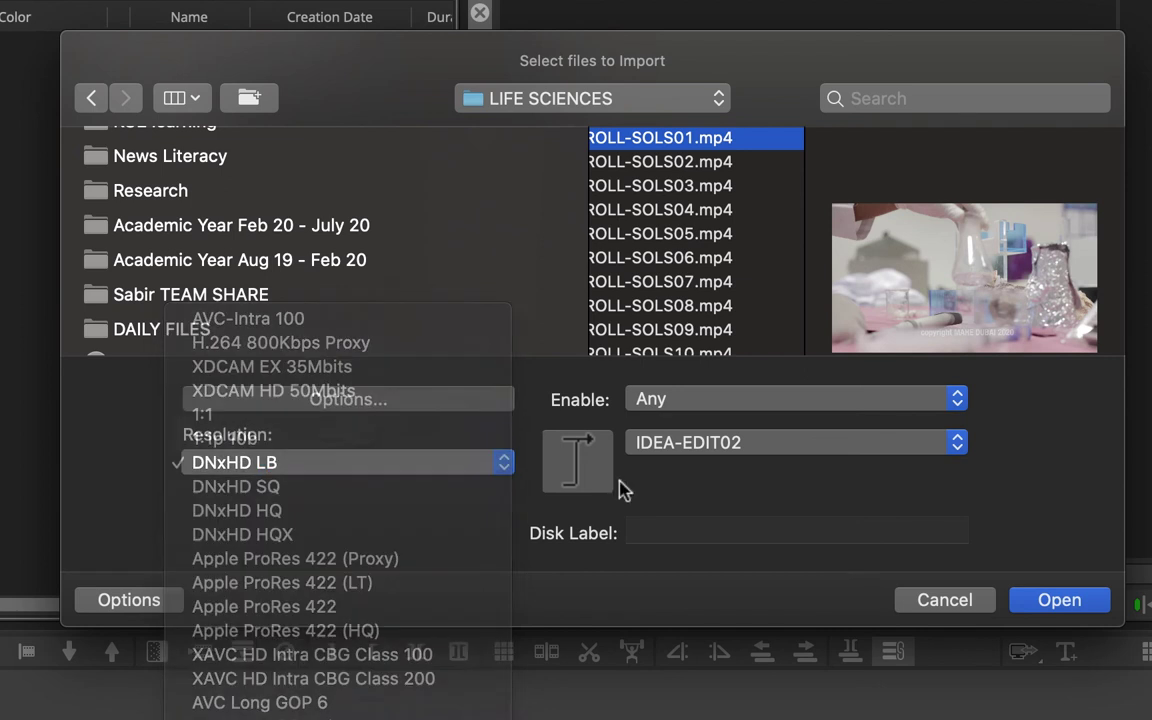
left_click(771, 447)
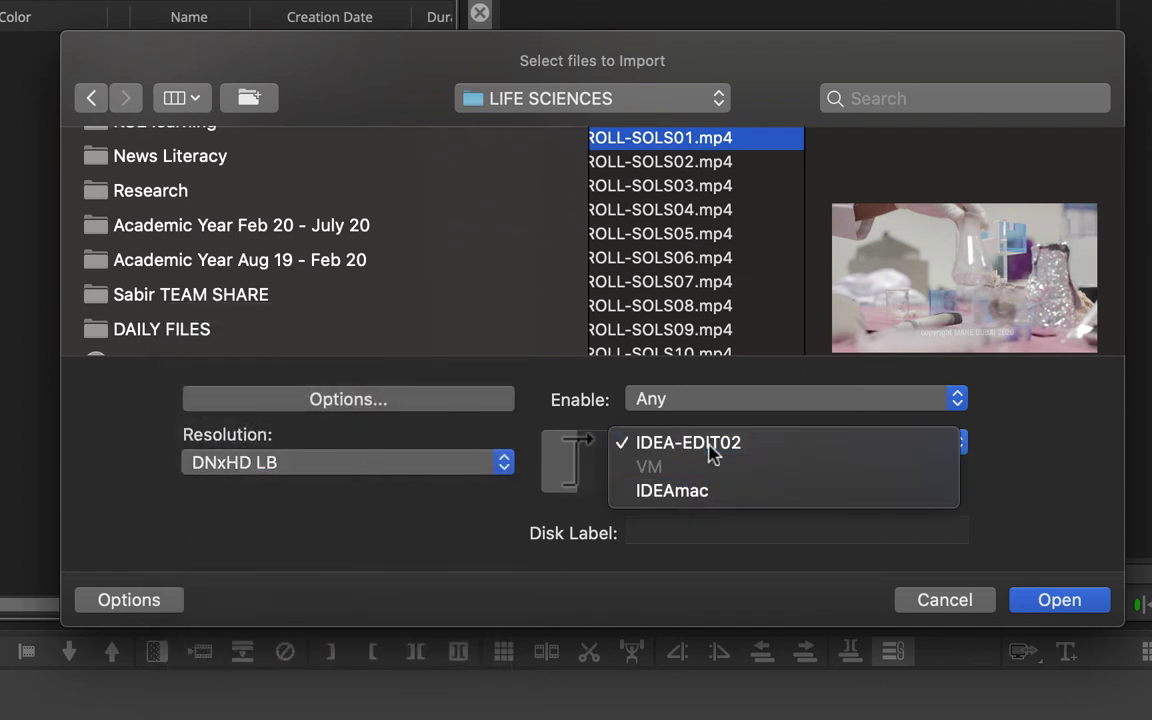
left_click(710, 450)
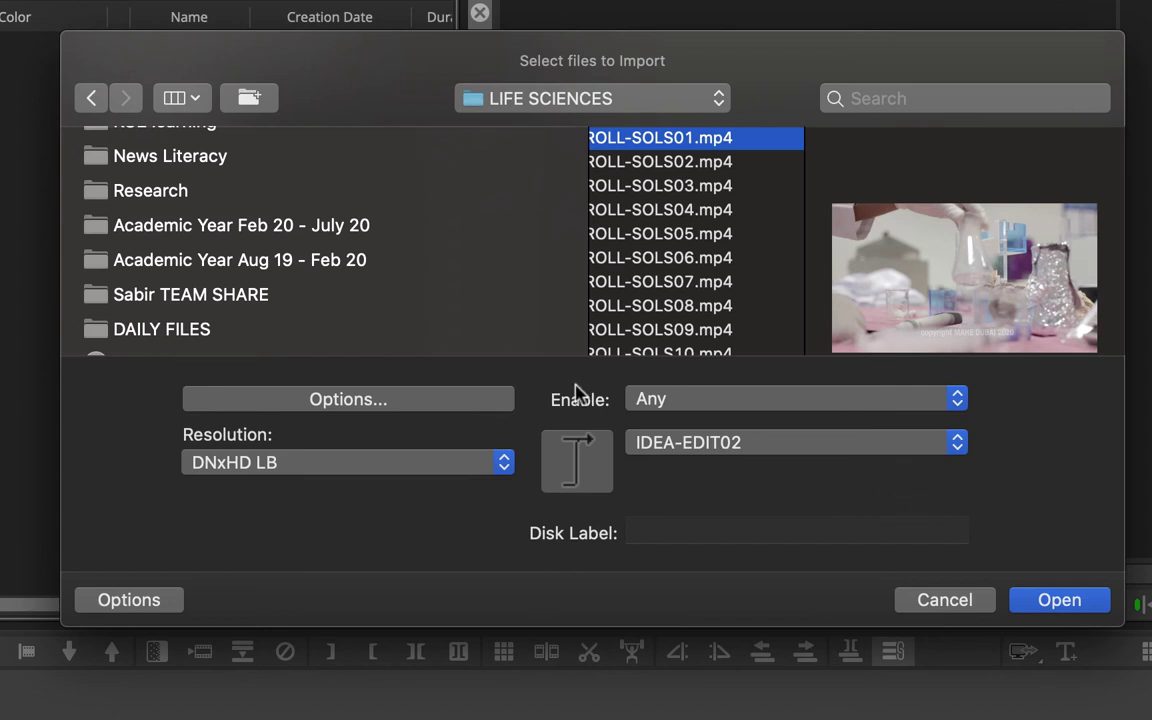
left_click(868, 401)
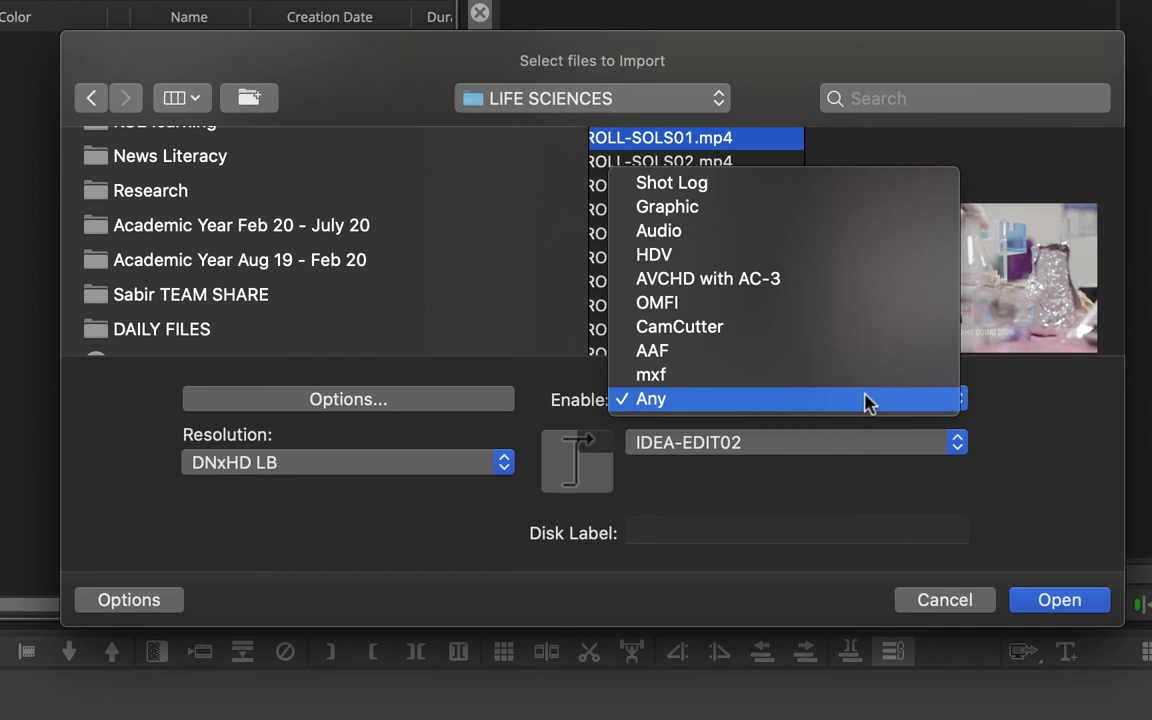
left_click(1055, 444)
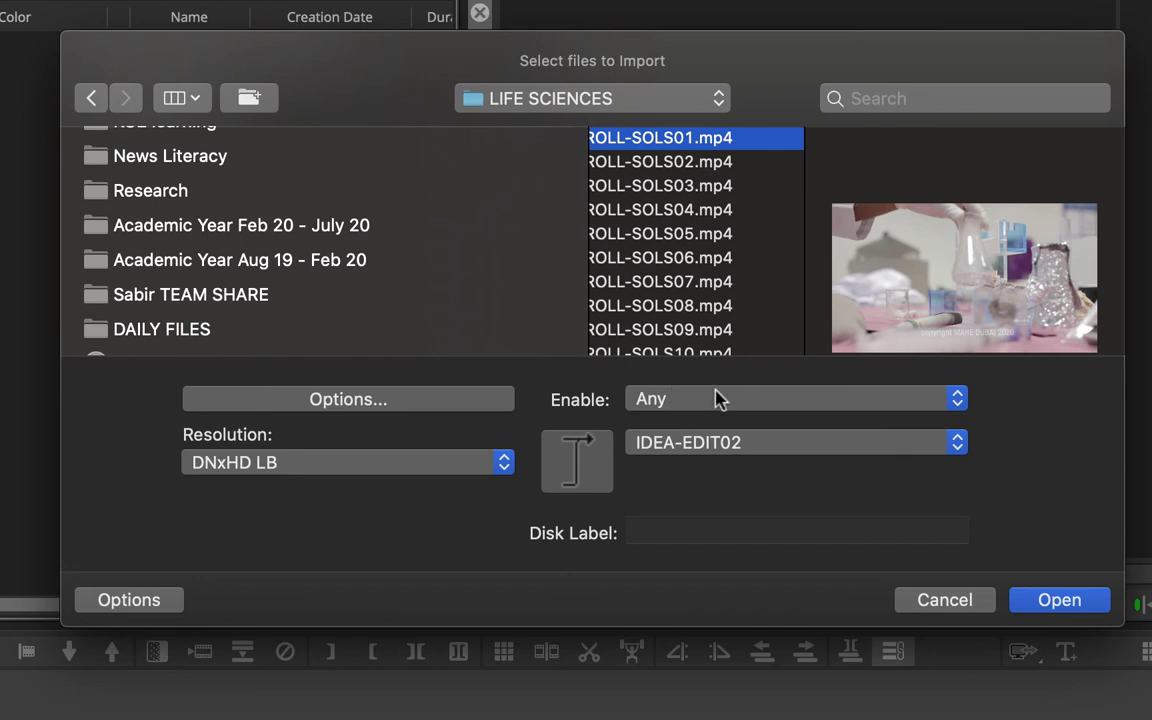
- Import B-ROLL-SOLS01.mp4 into the B-Roll bin and switch the bin to text view
scroll(728, 312, "left", 3)
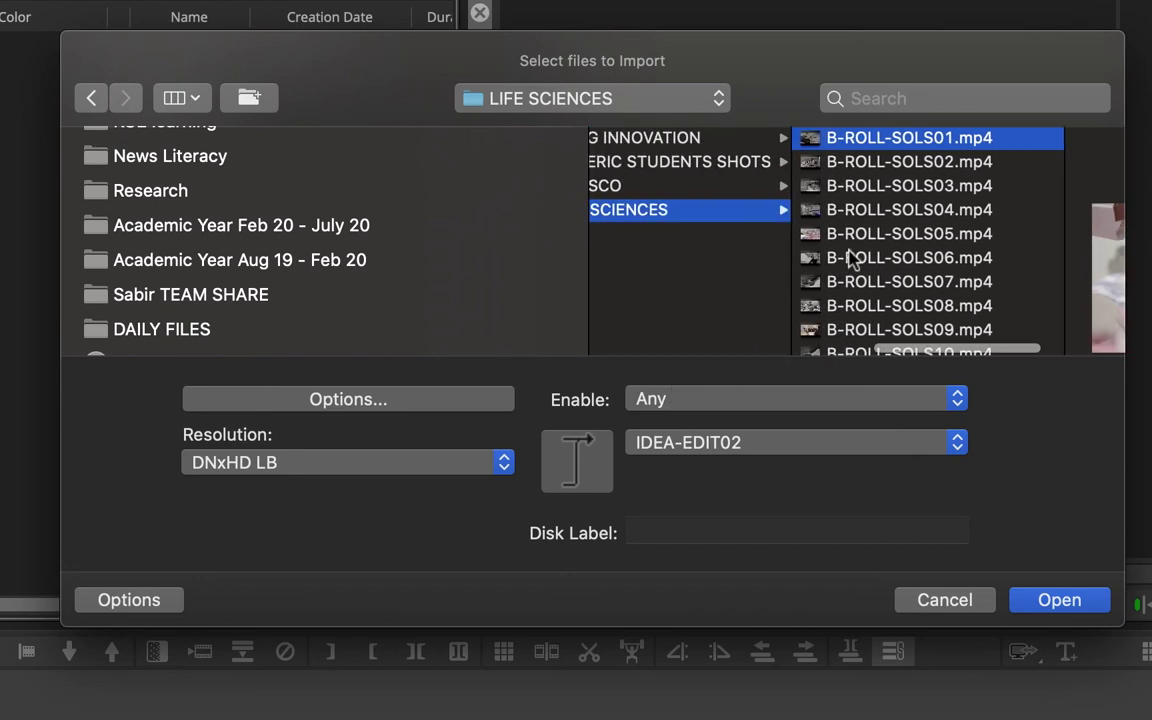
scroll(848, 257, "right", 3)
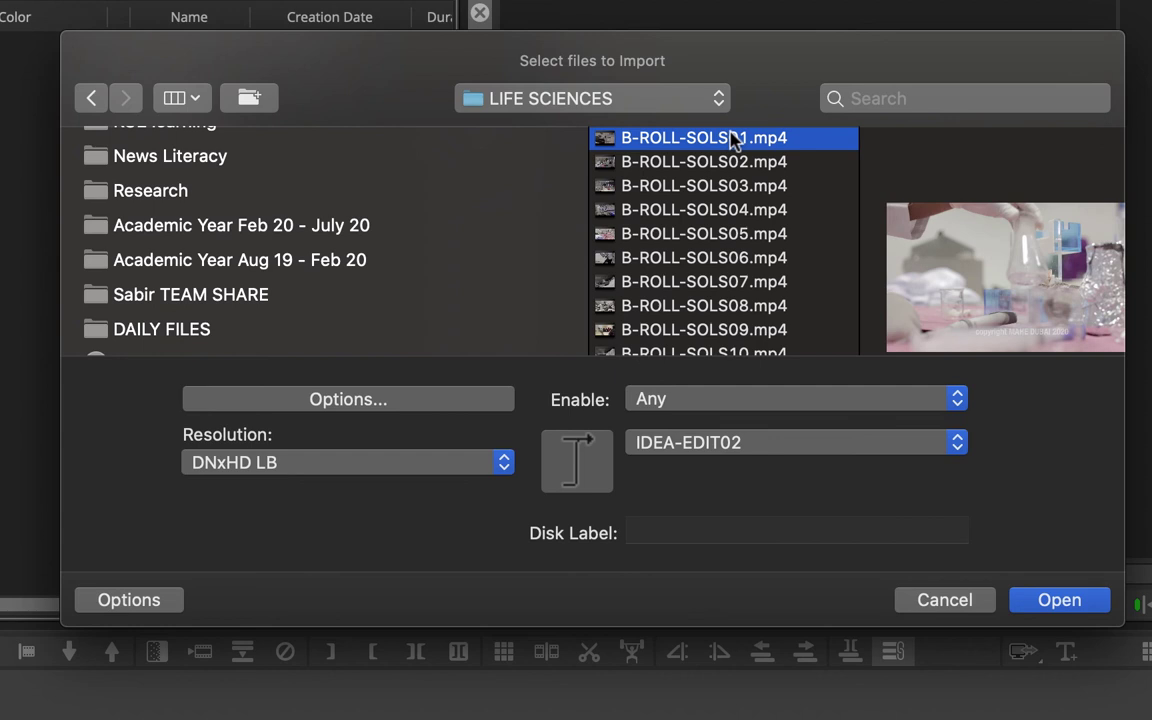
left_click(1059, 600)
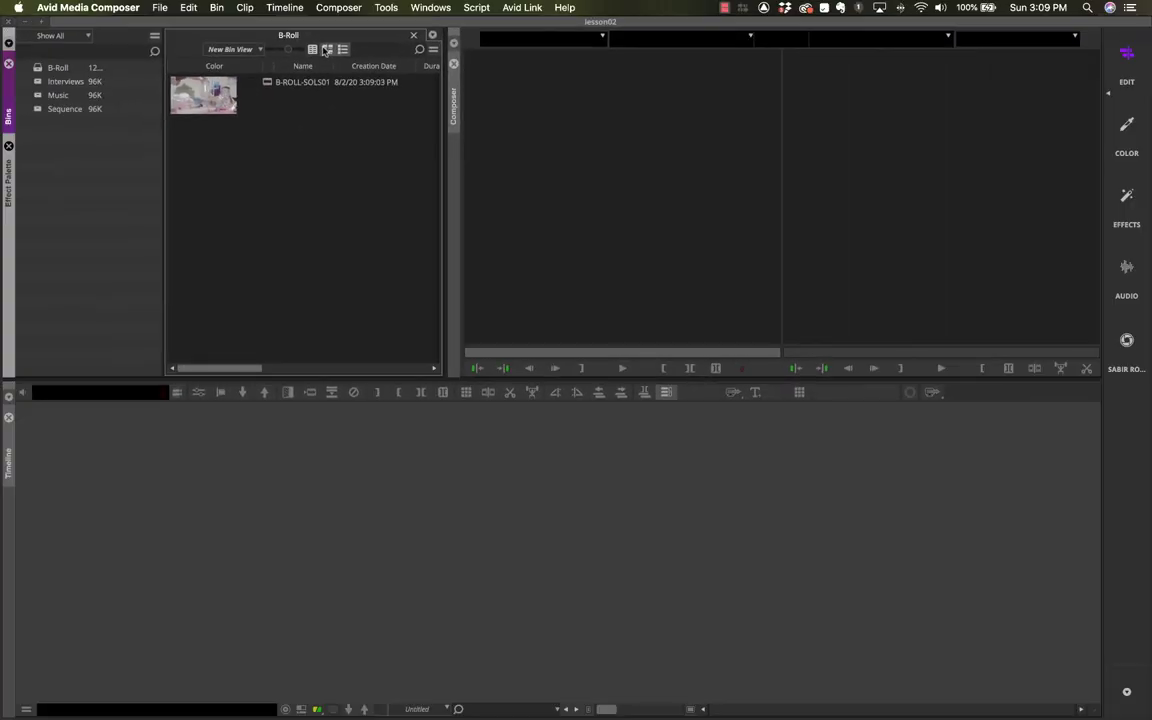
left_click(312, 49)
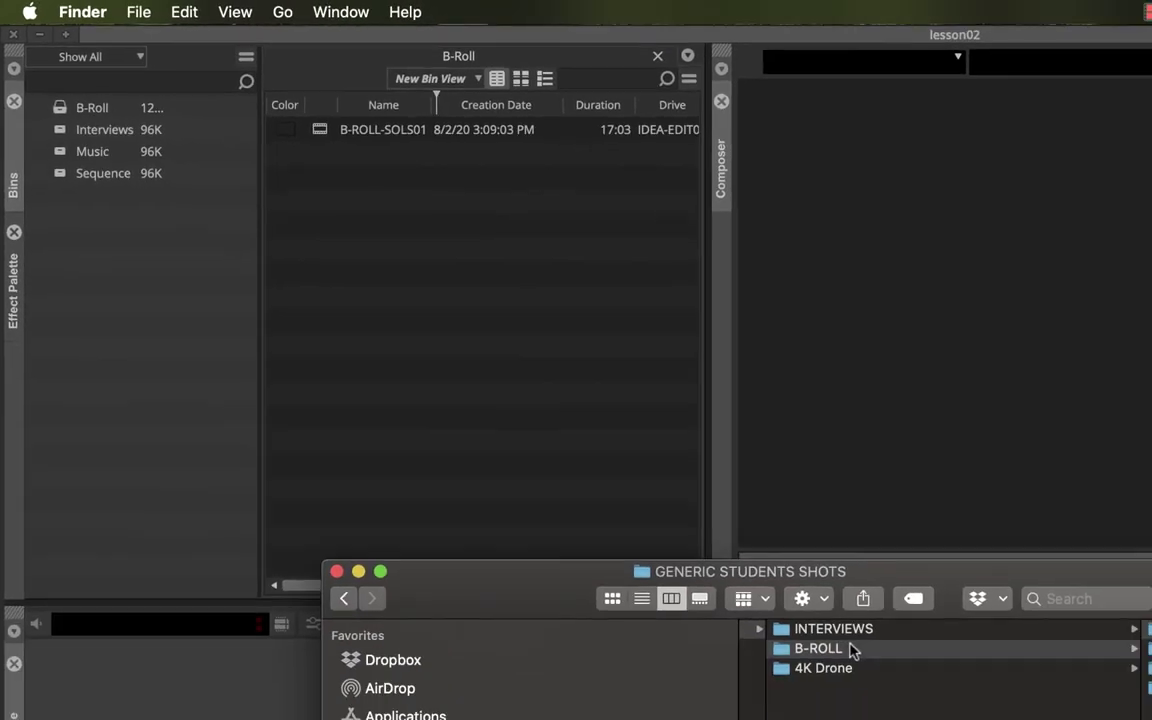
- Link B-ROLL-SOLS02.mp4 into the B-Roll bin from the LIFE SCIENCES folder inside B-ROLL in Finder
left_click(854, 648)
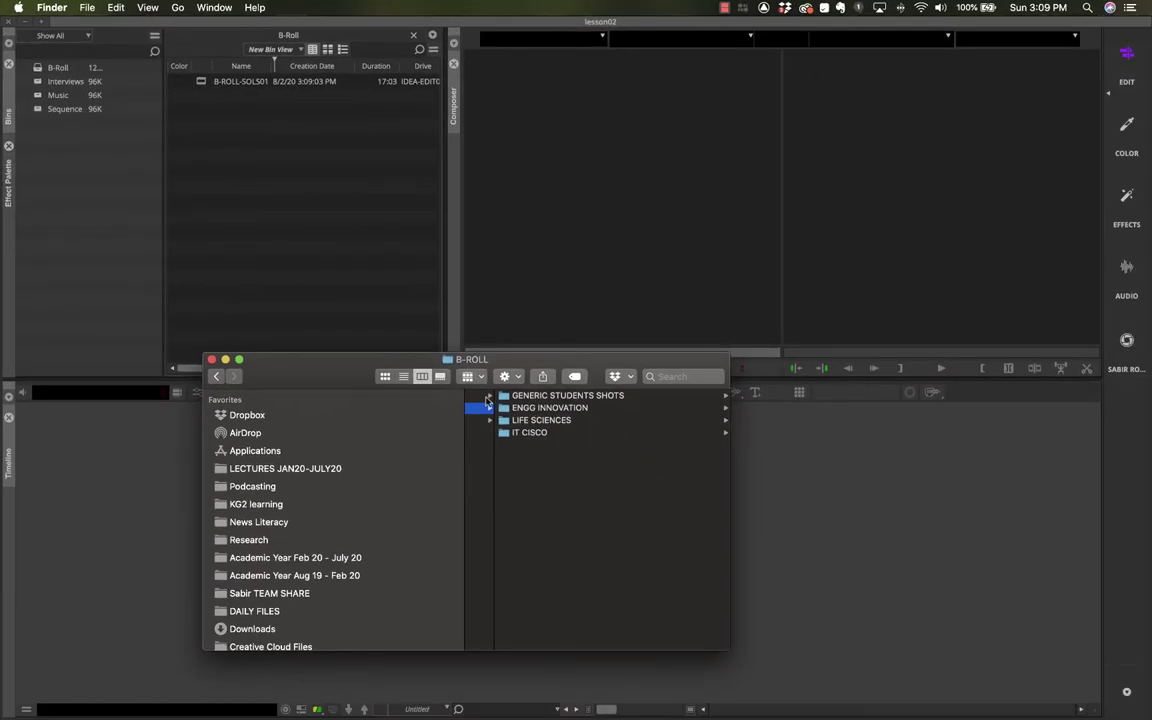
double_click(541, 420)
left_click_drag(433, 376, 221, 290)
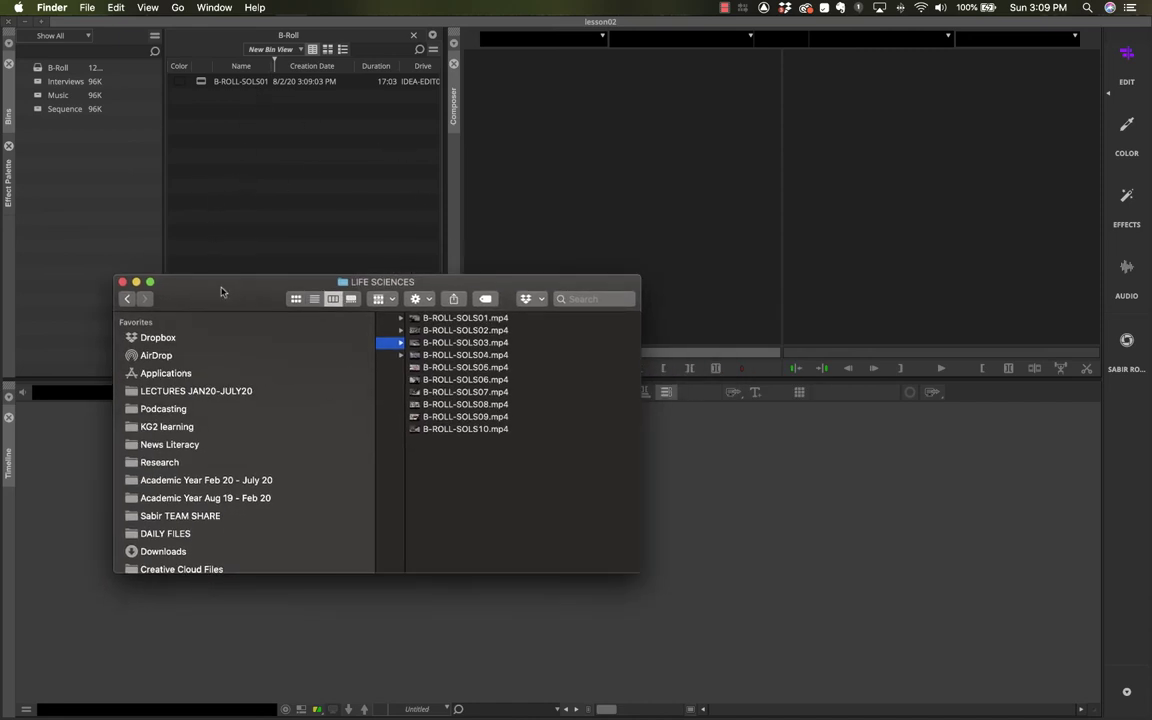
left_click_drag(250, 291, 214, 362)
left_click(418, 401)
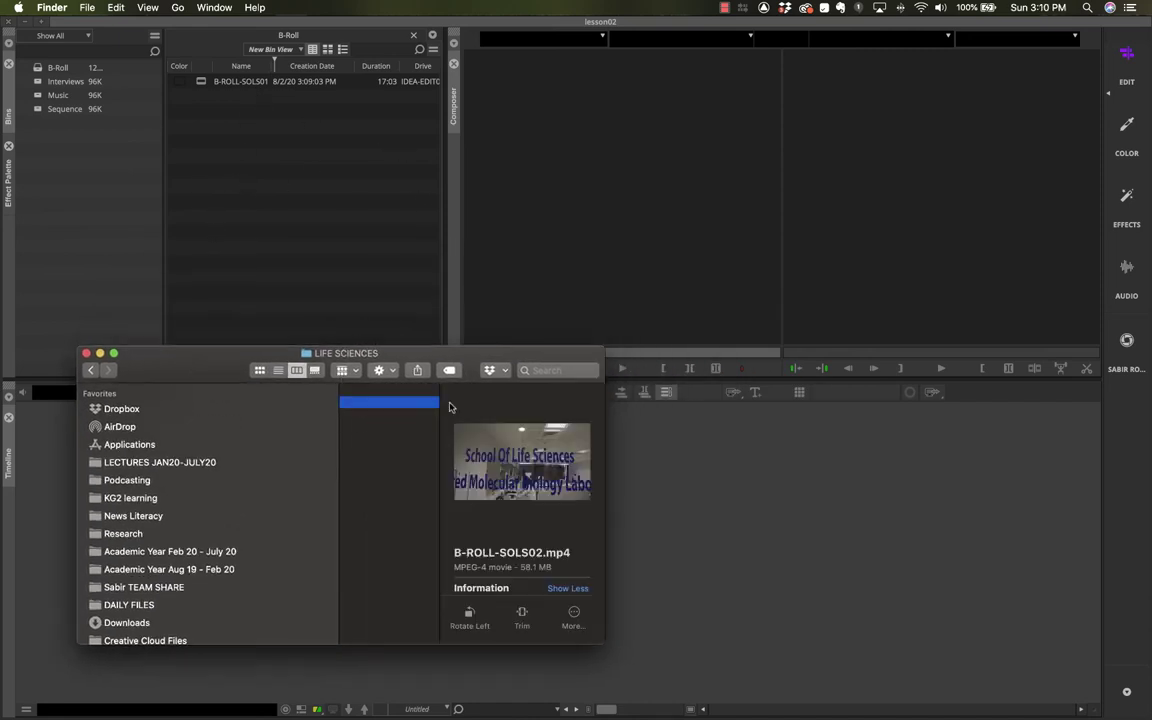
scroll(422, 410, "left", 3)
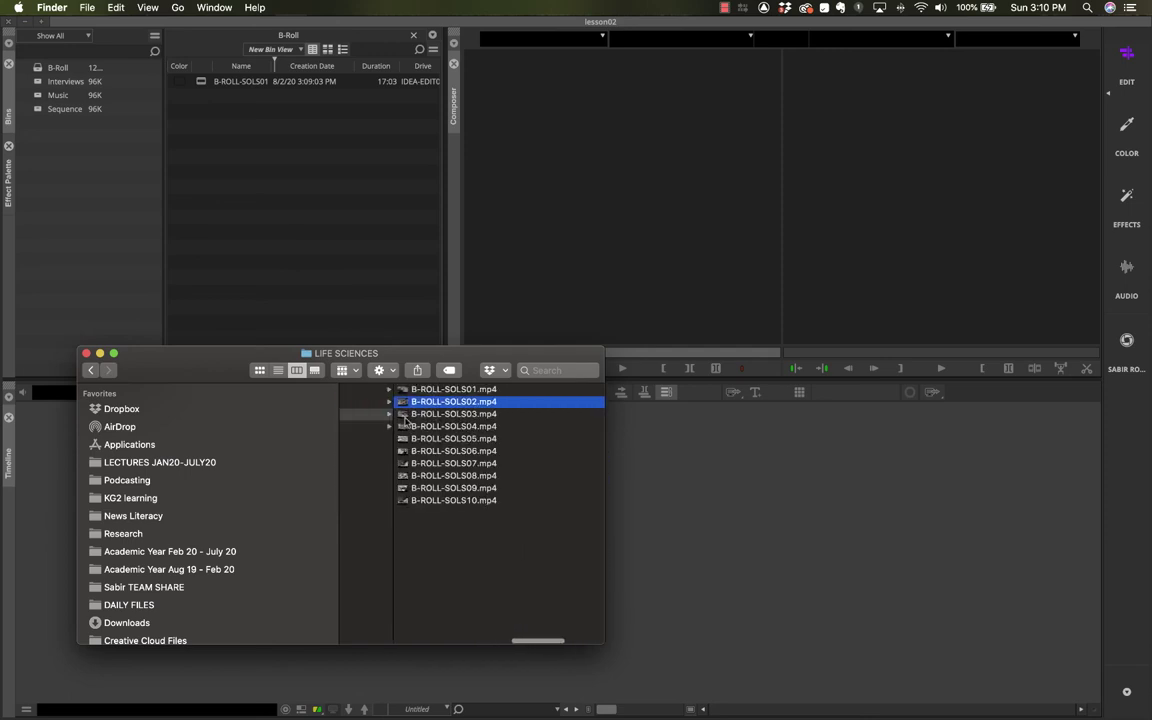
left_click_drag(403, 421, 252, 148)
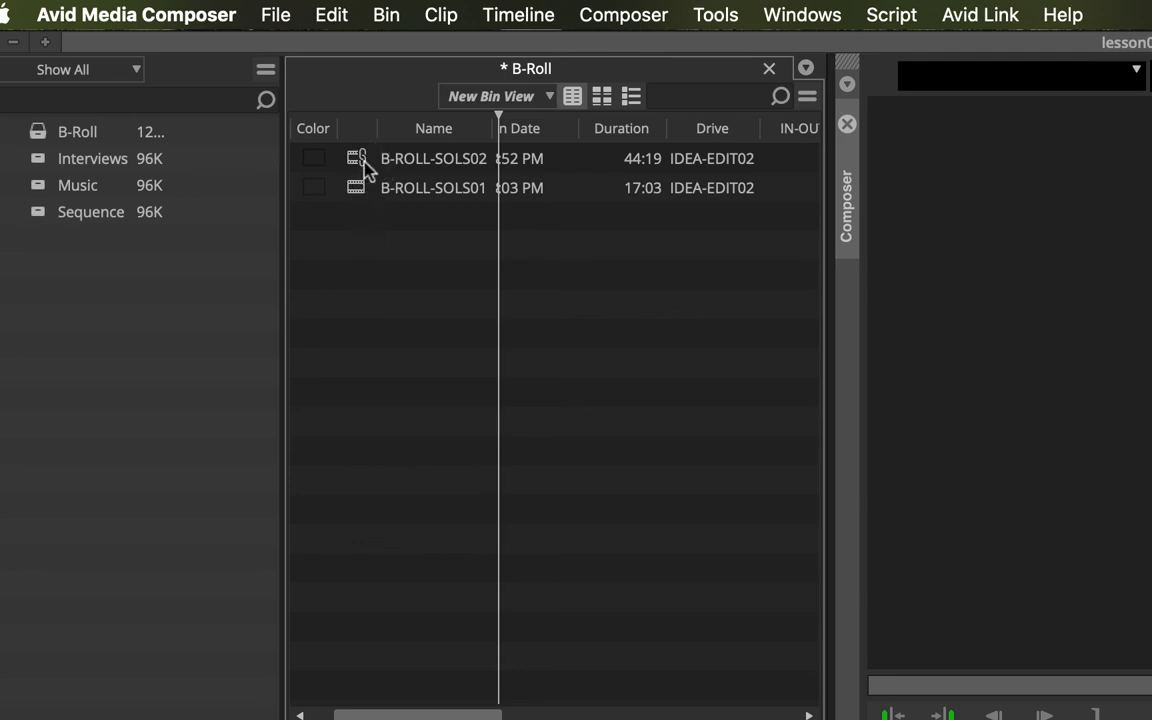
- Compare the bin icons of the linked clip B-ROLL-SOLS02 and the imported clip B-ROLL-SOLS01
left_click(399, 160)
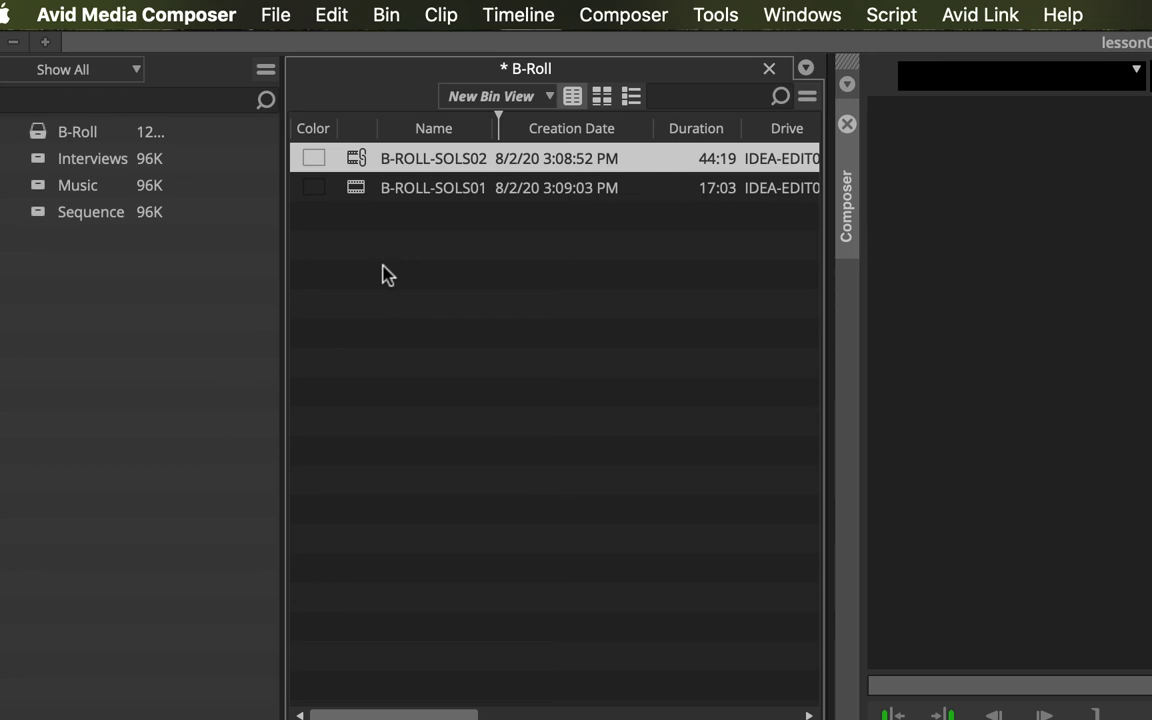
left_click(386, 188)
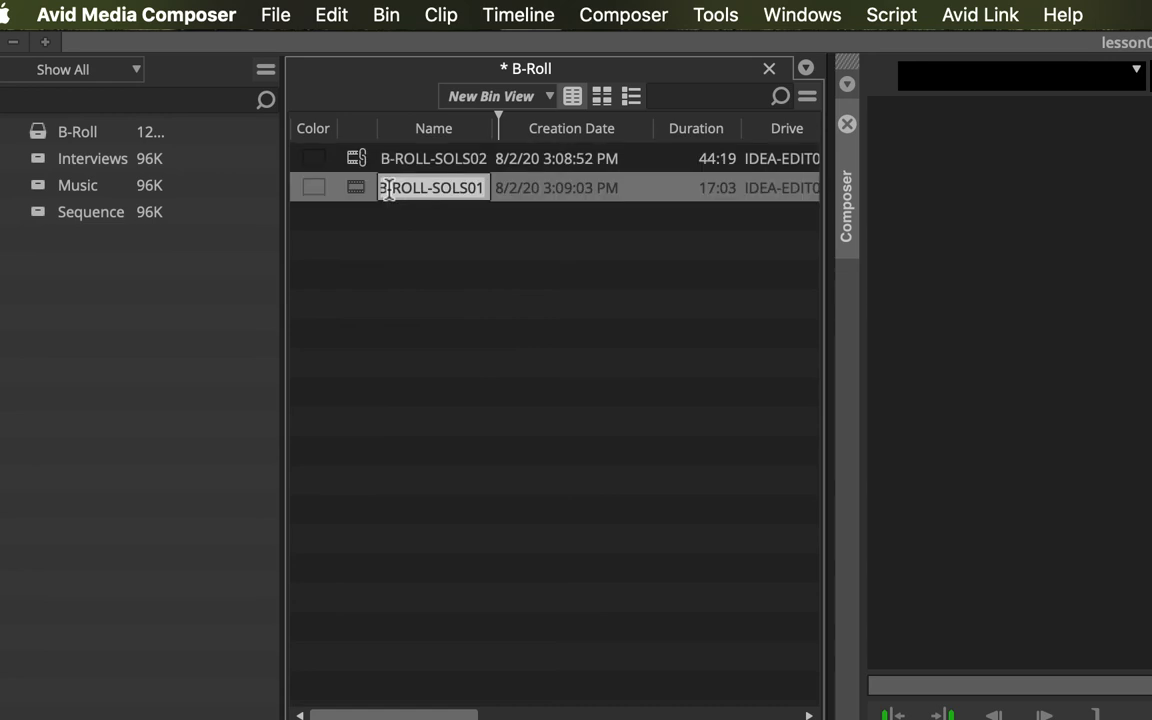
left_click(412, 358)
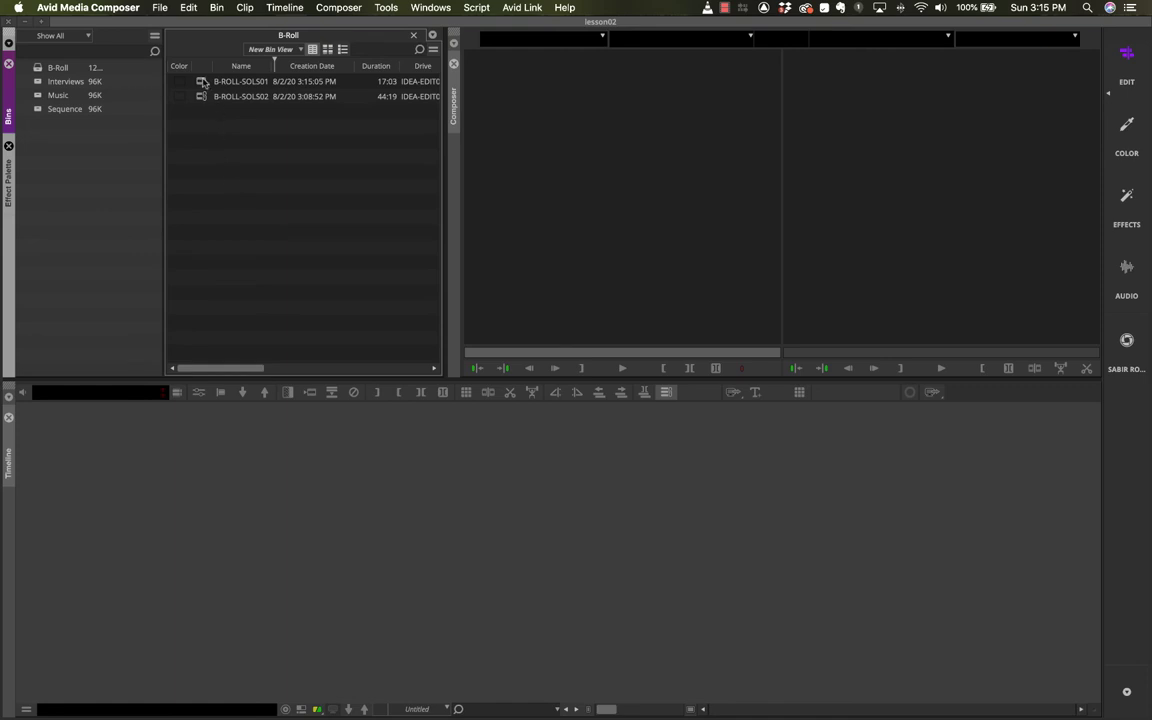
left_click(201, 83)
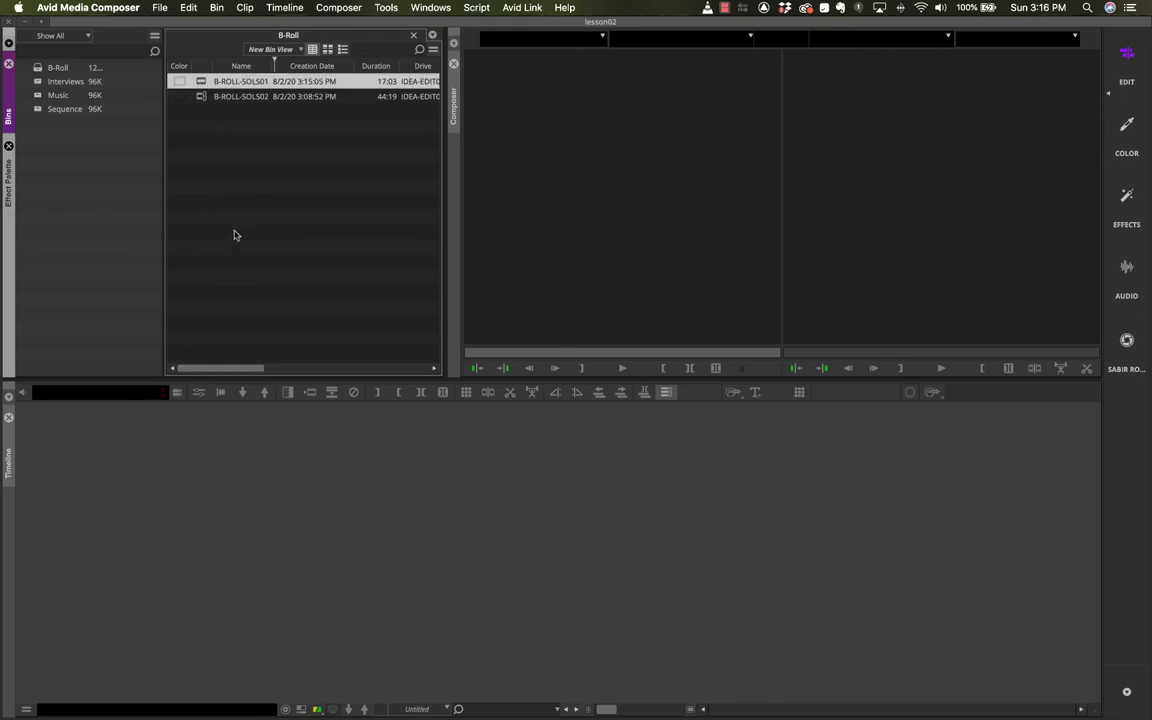
key("ctrl+Right")
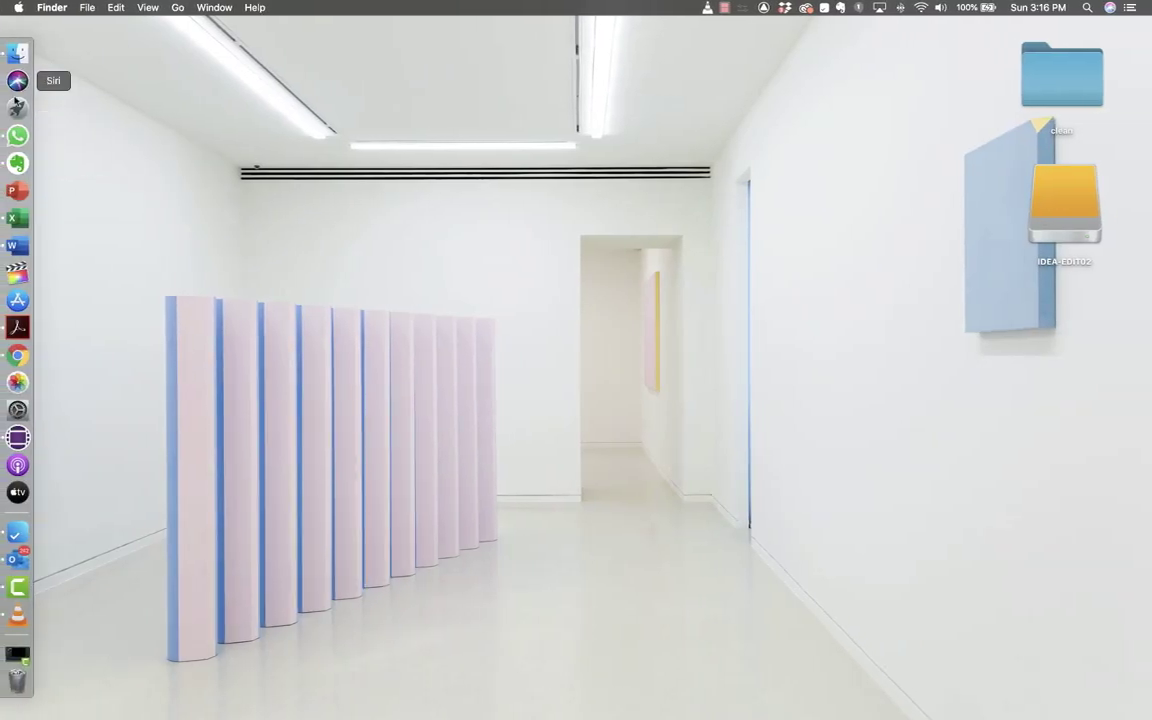
left_click(15, 48)
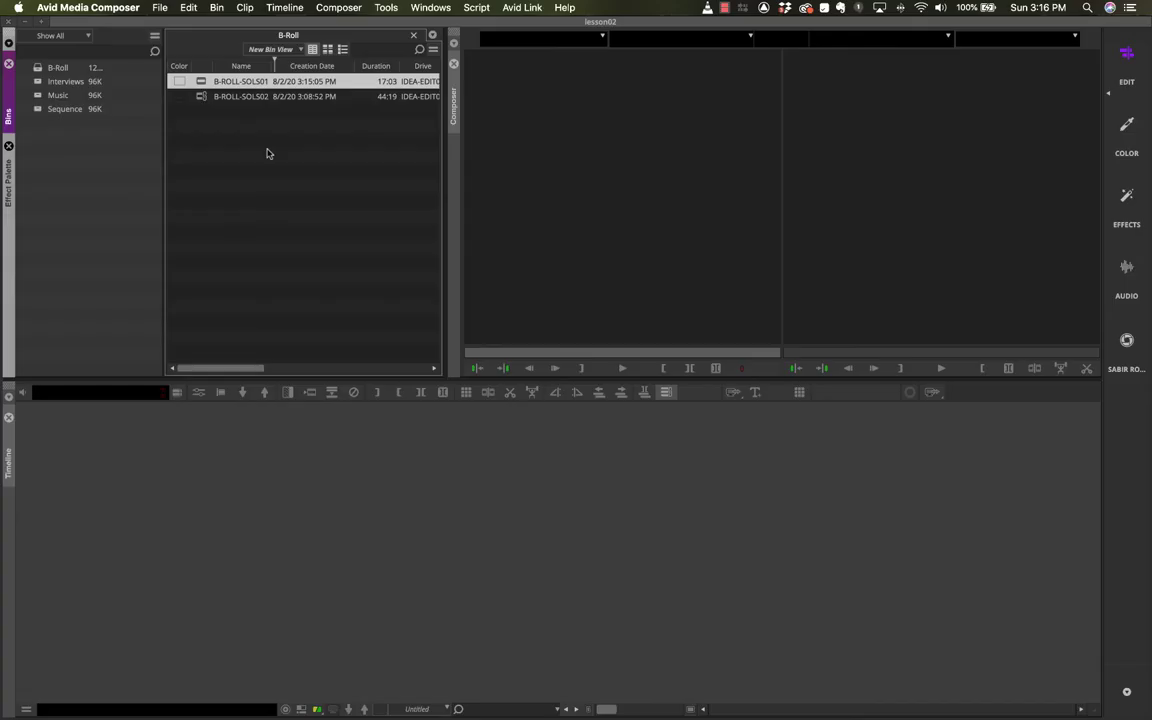
right_click(266, 153)
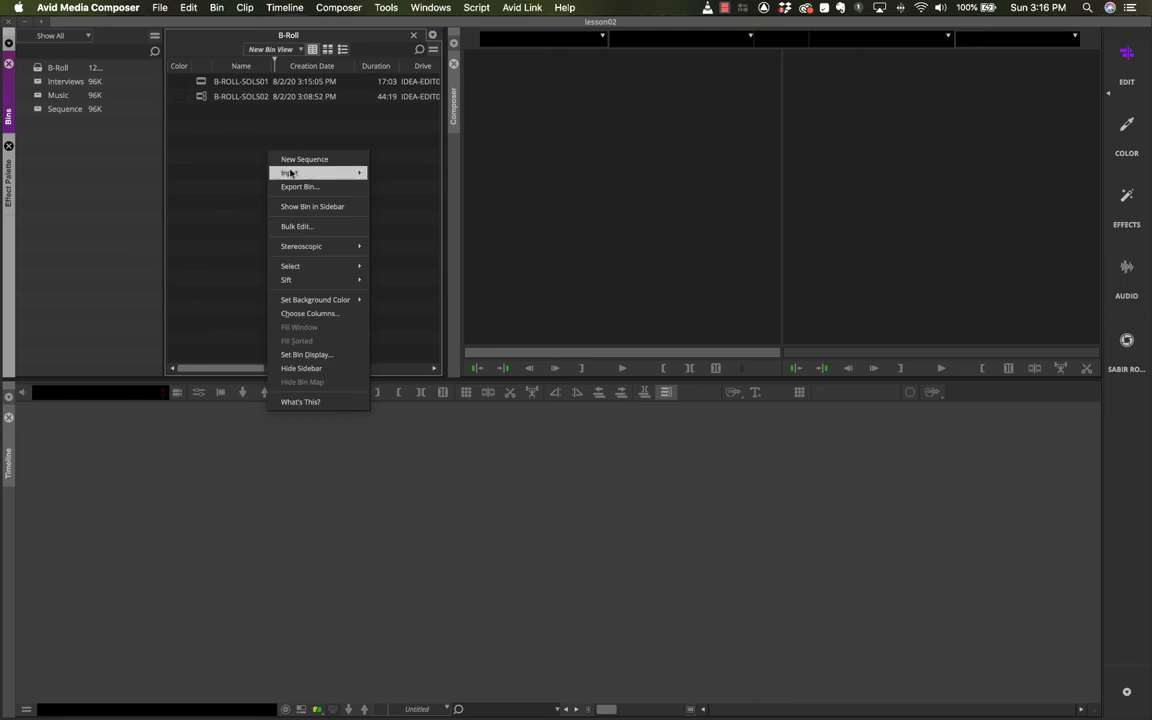
mouse_move(275, 173)
left_click(265, 129)
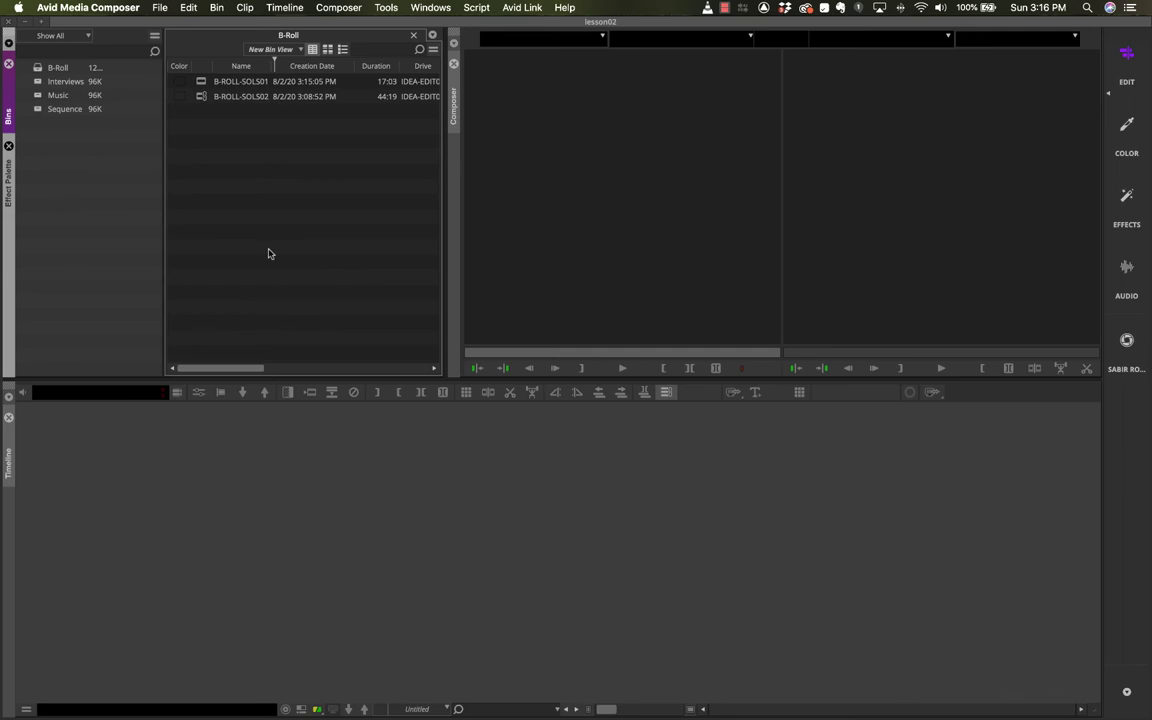
- Examine the resolution choices in the media import options for the B-Roll bin and cancel the import
right_click(263, 153)
mouse_move(301, 172)
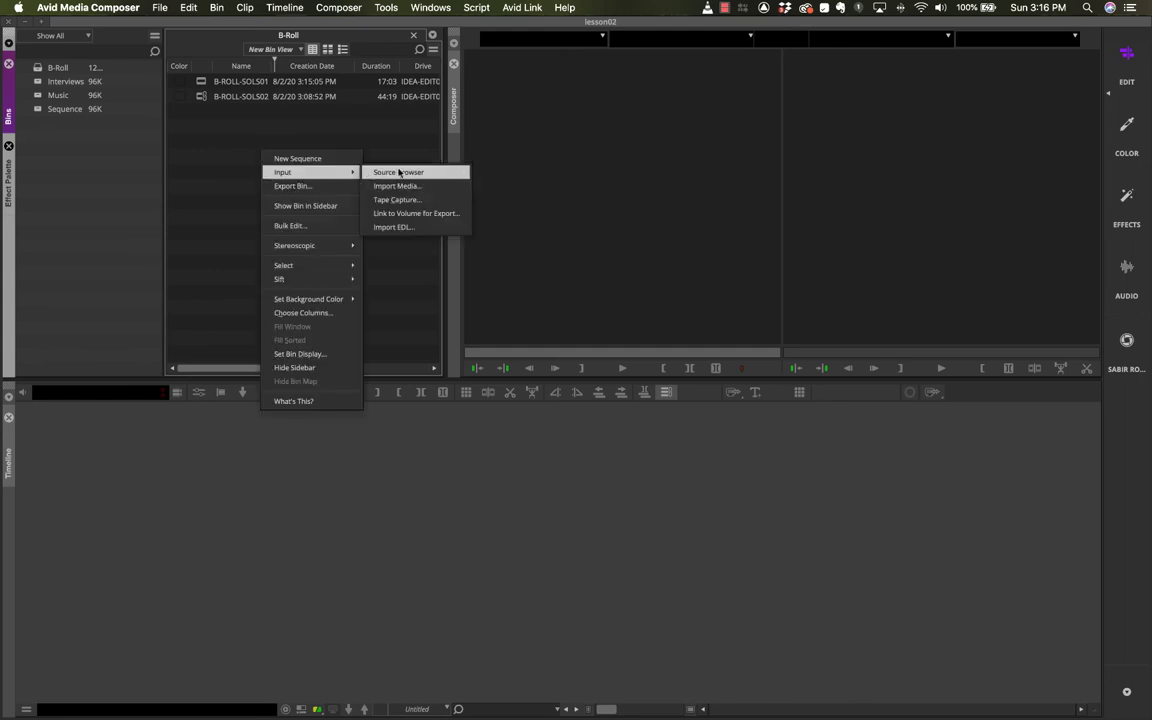
key("Escape")
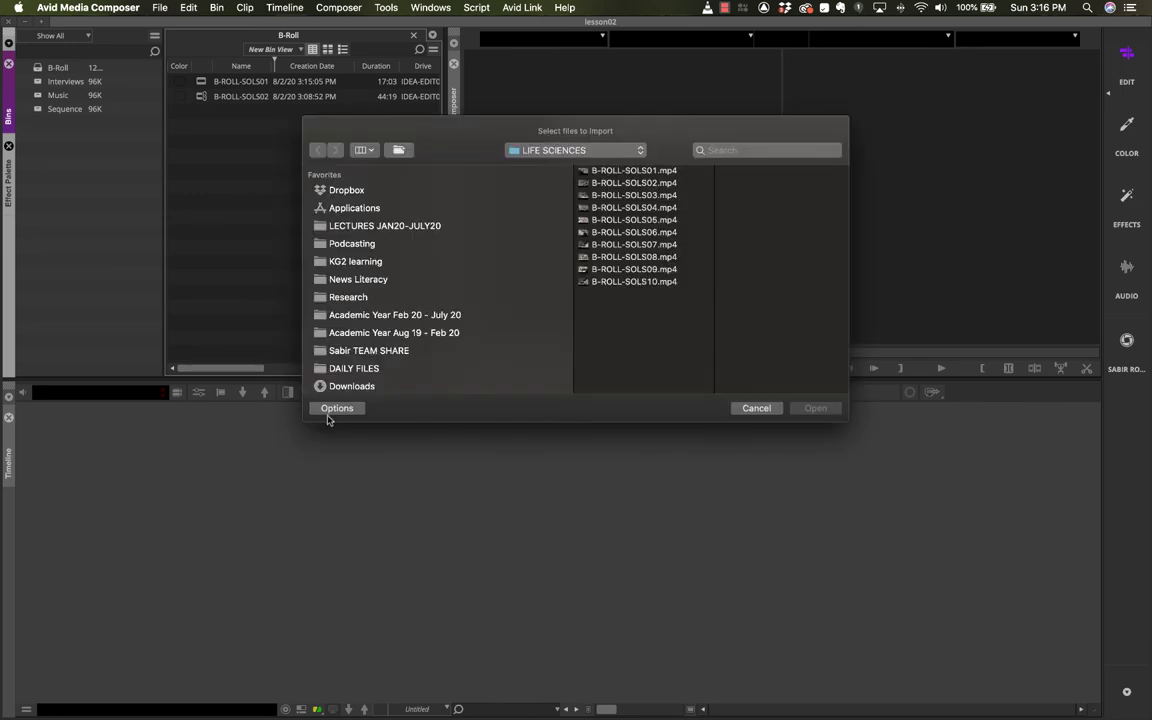
left_click(332, 408)
left_click(475, 338)
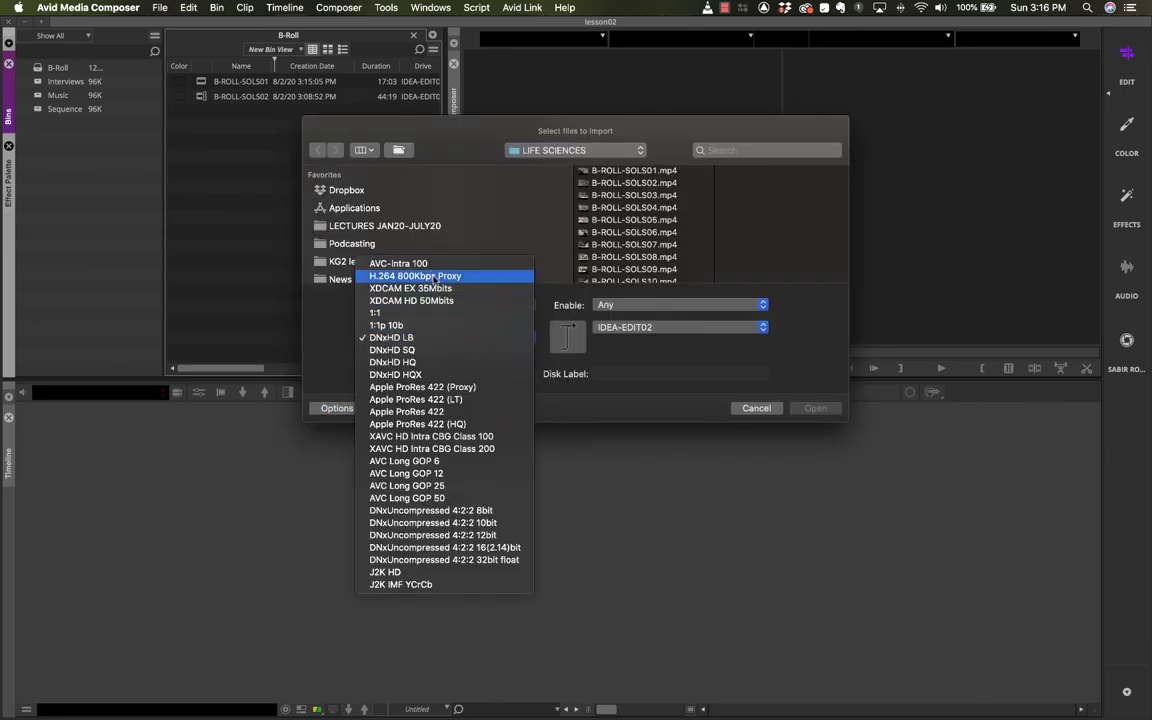
left_click(668, 355)
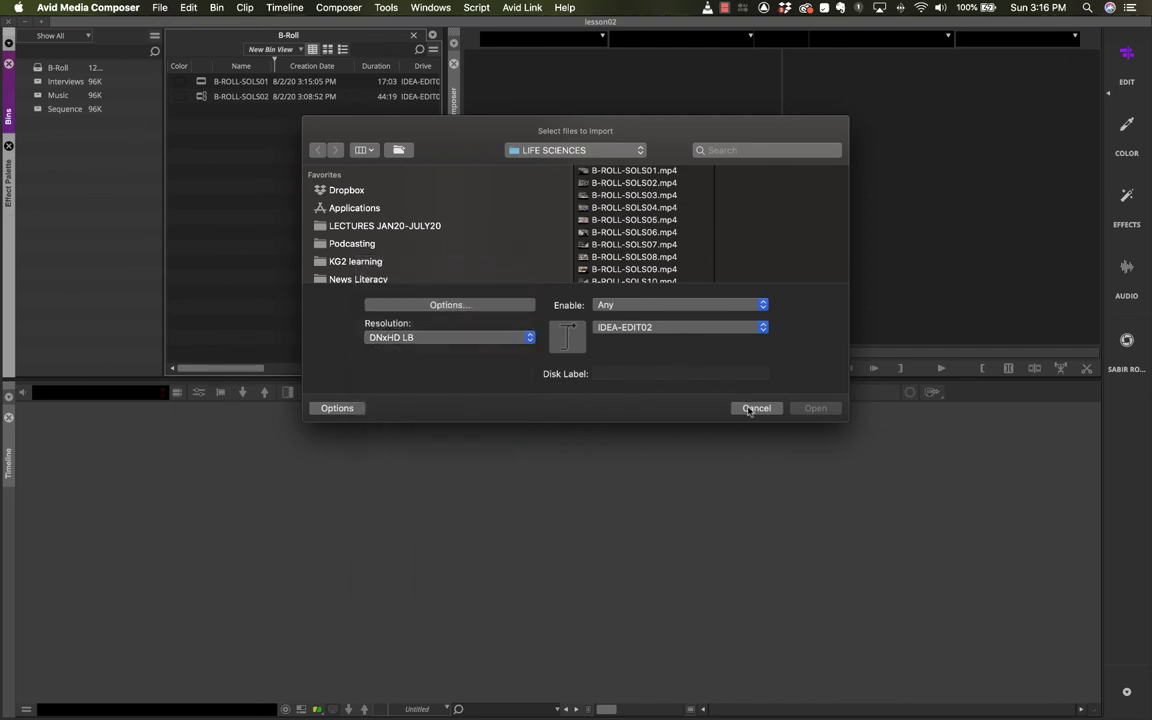
left_click(406, 338)
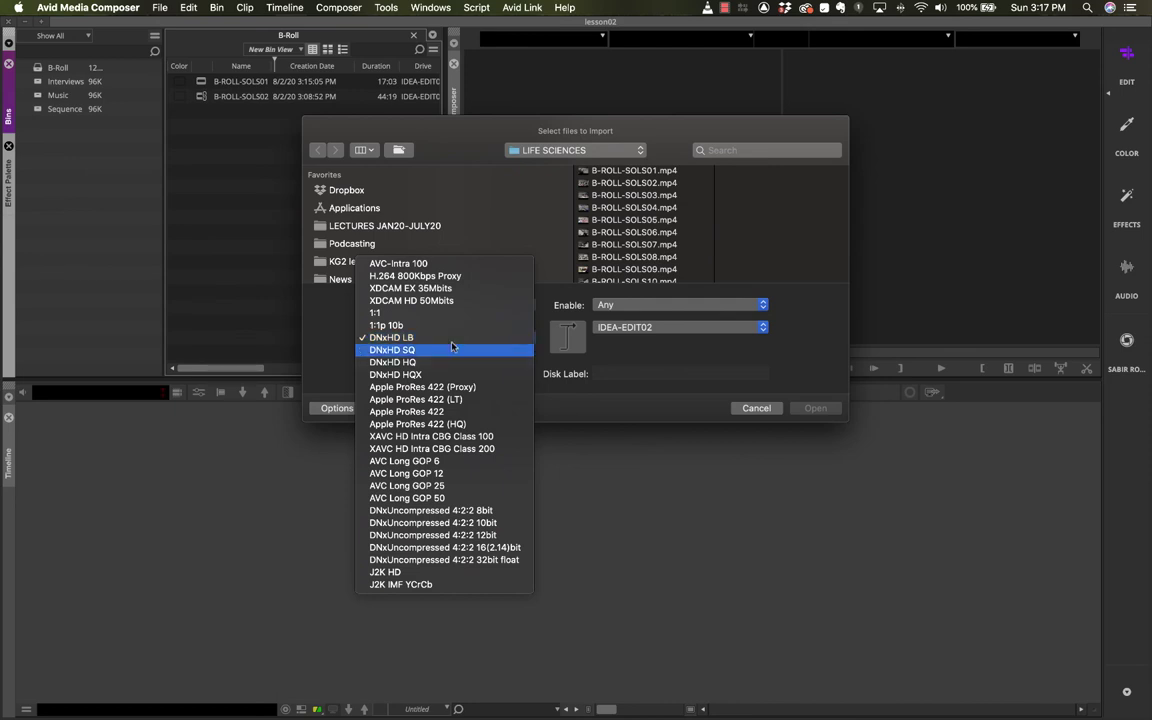
left_click(753, 408)
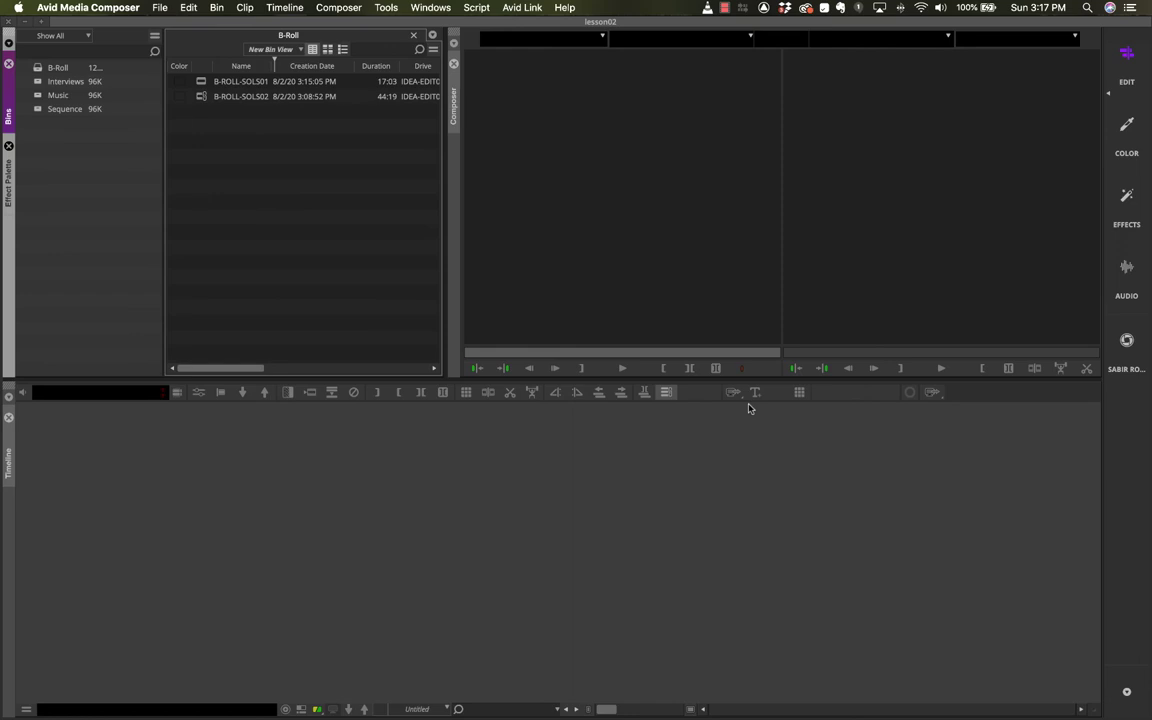
- Open the Source Browser from the B-Roll bin and show the LIFE SCIENCES clips as thumbnails
right_click(263, 145)
mouse_move(323, 163)
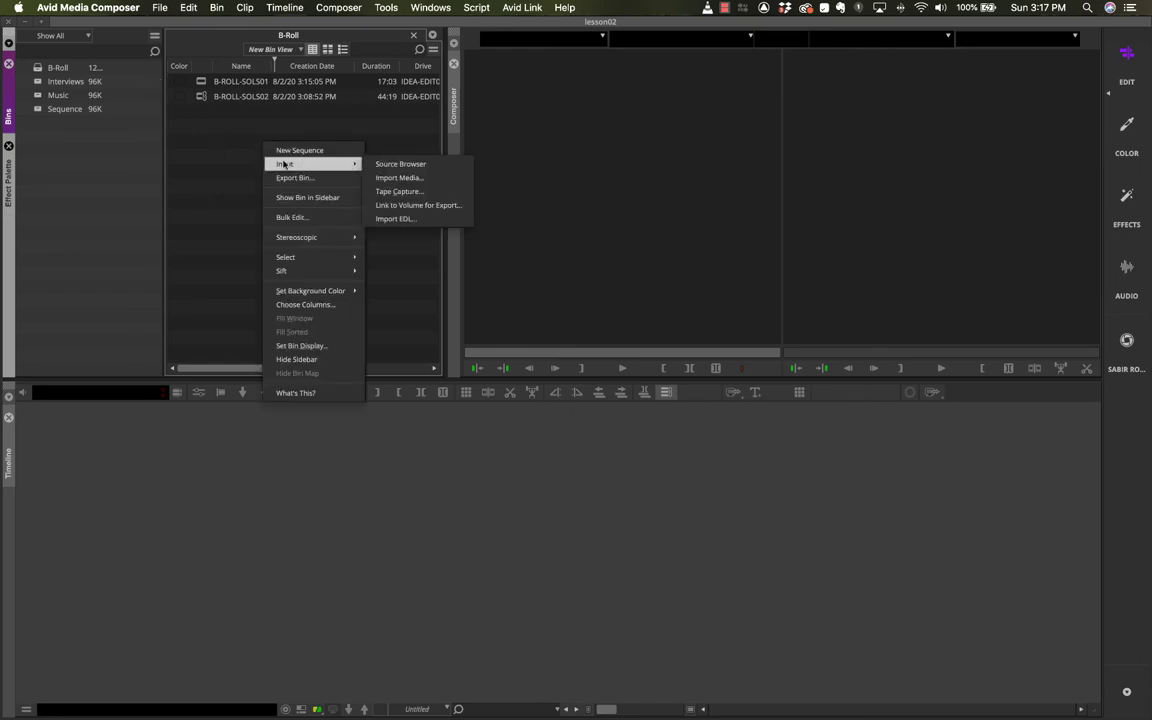
left_click(443, 168)
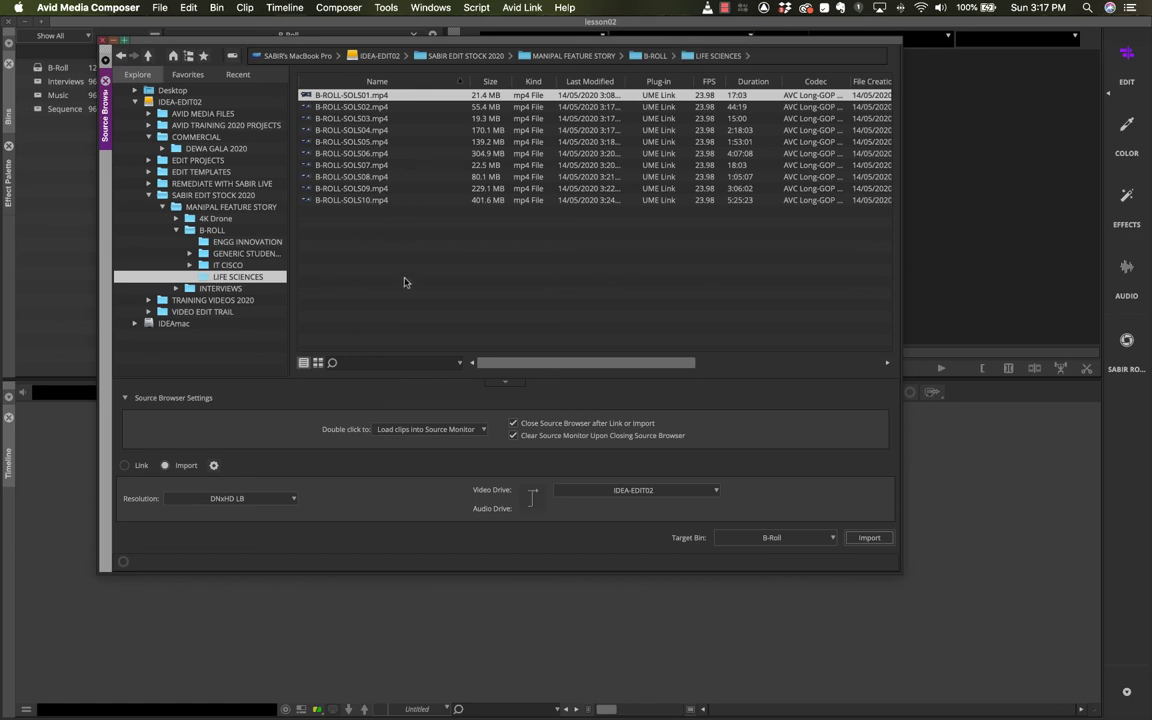
left_click(317, 362)
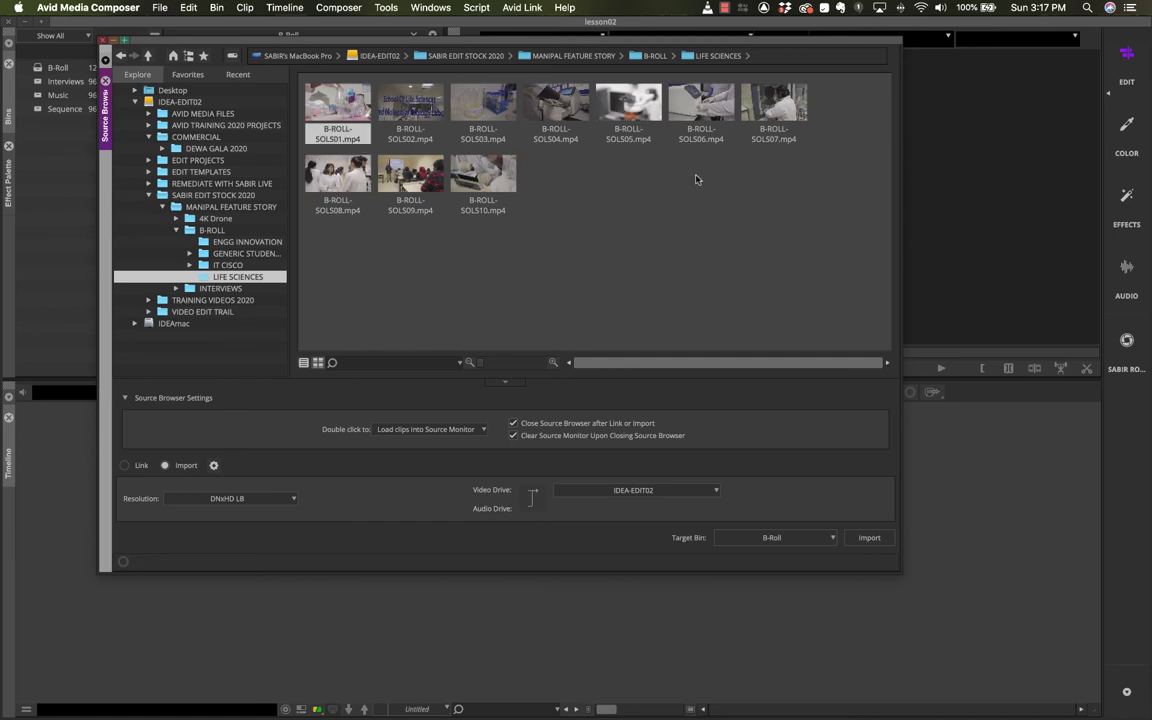
- Select B-ROLL-SOLS05.mp4 through B-ROLL-SOLS07.mp4 together in the Source Browser and clear the selection
left_click_drag(790, 187, 609, 103)
left_click(661, 213)
left_click_drag(718, 150, 560, 92)
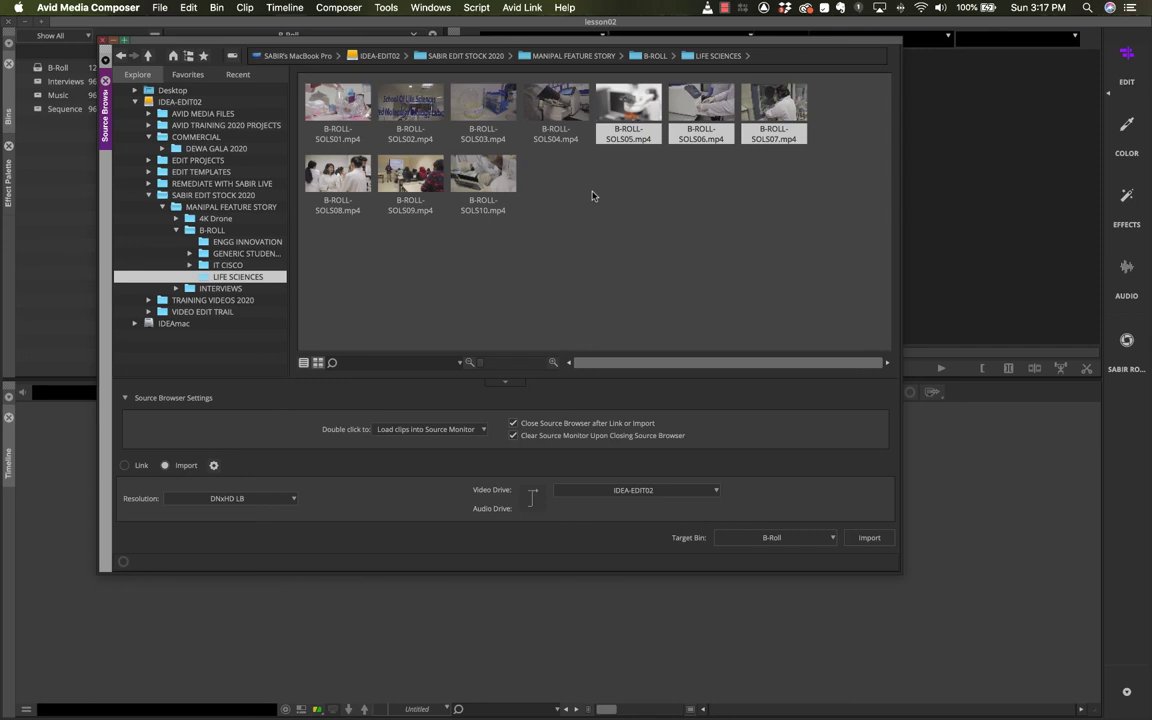
left_click(326, 222)
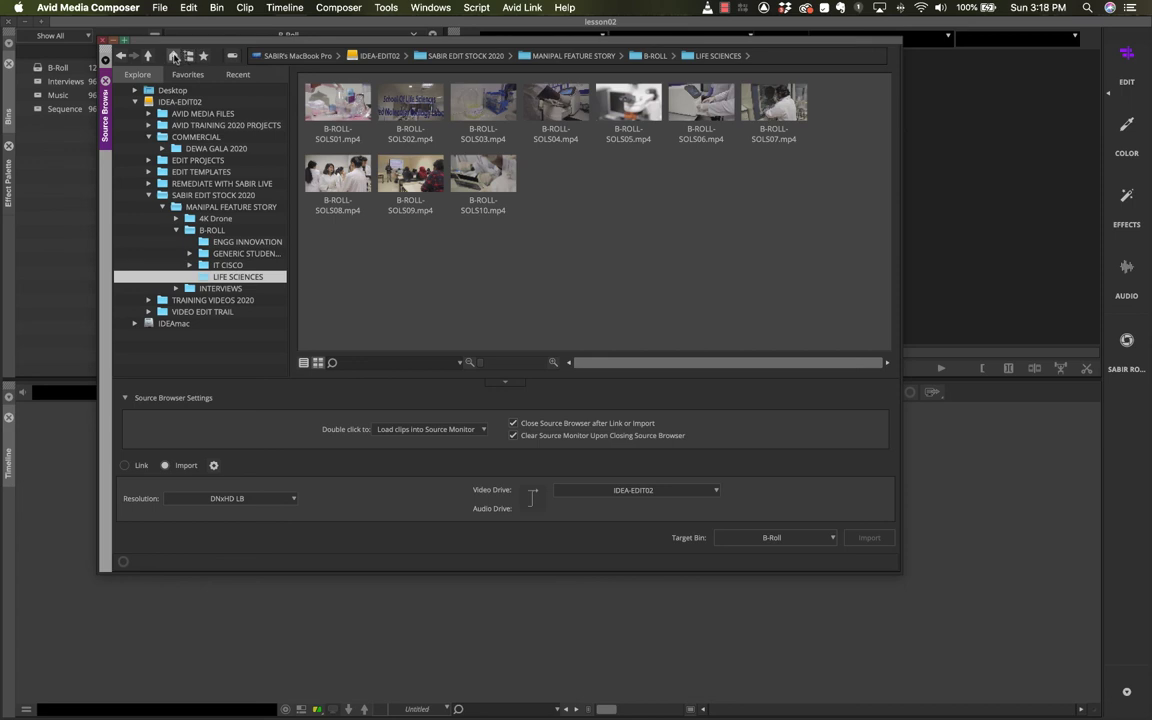
- Browse the home folder and the IDEA-EDIT02 drive in the Source Browser and return to the LIFE SCIENCES folder
left_click(173, 56)
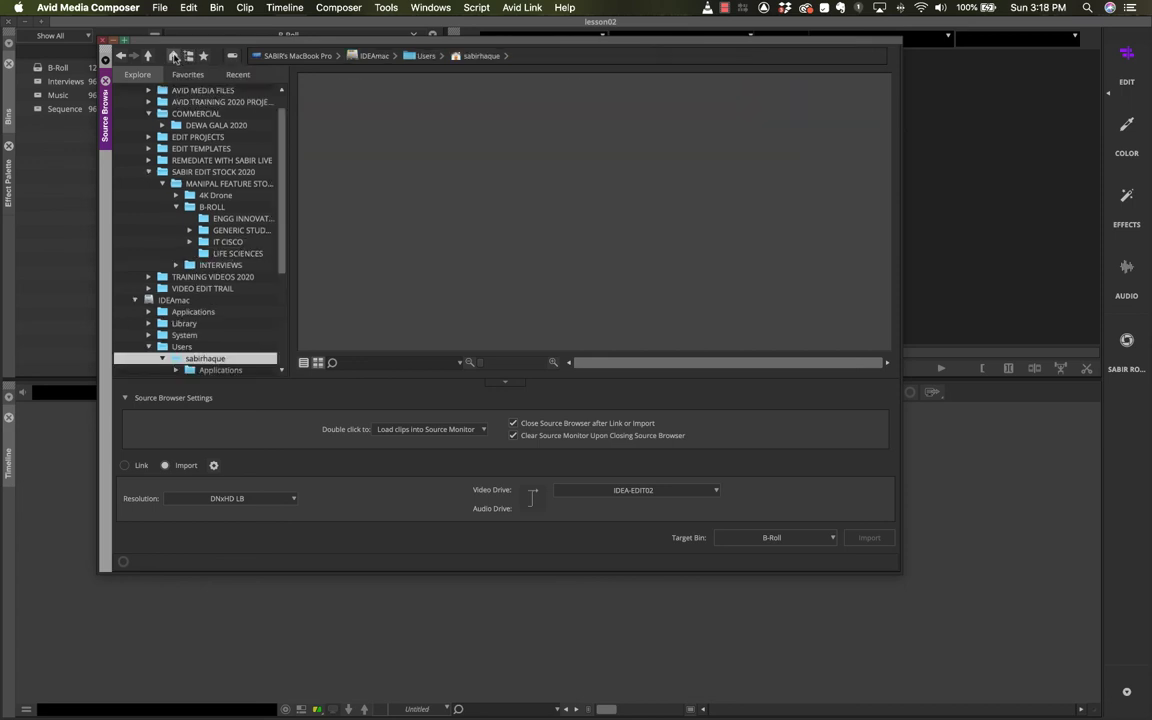
scroll(195, 97, "up", 5)
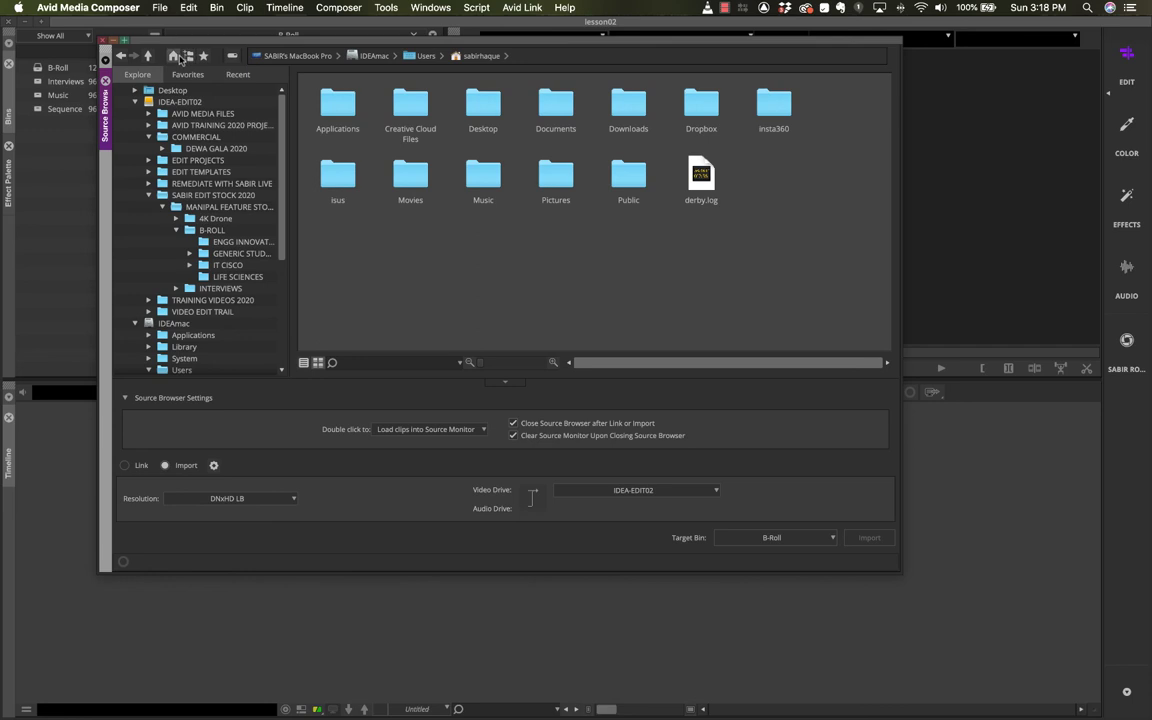
left_click(200, 102)
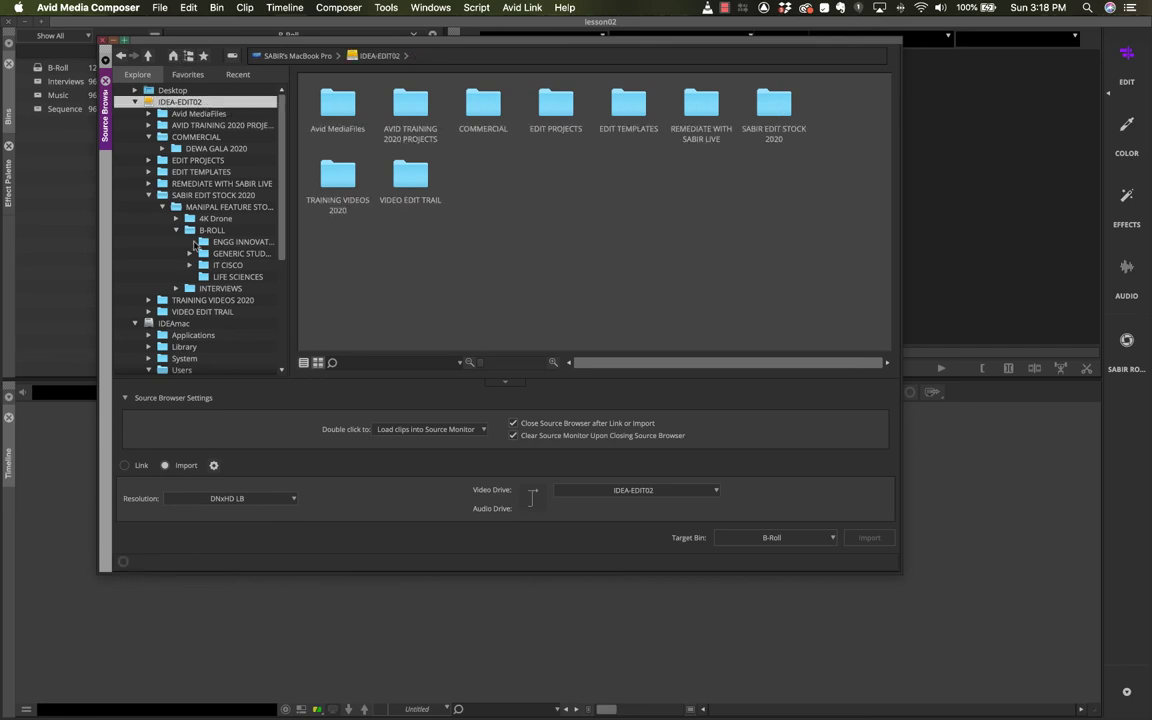
left_click(228, 276)
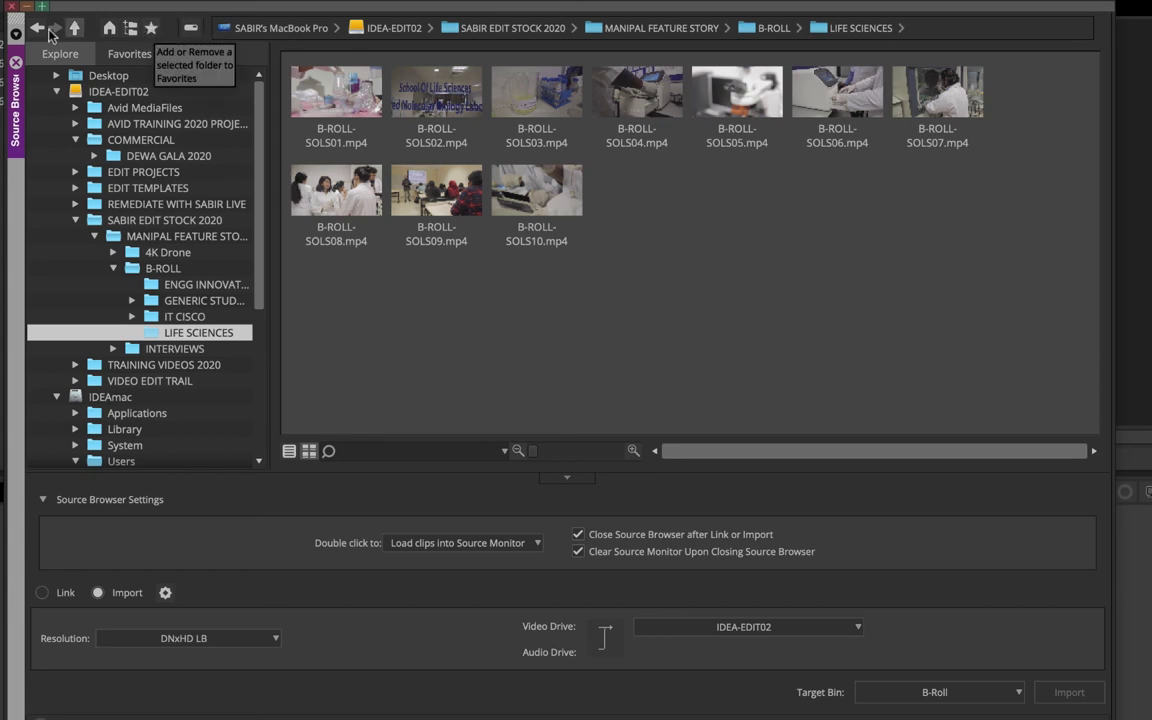
- Add the B-ROLL folder to the Source Browser favorites, collapse the IDEA-EDIT02 and IDEAmac drives, and show the favorites list
left_click(143, 268)
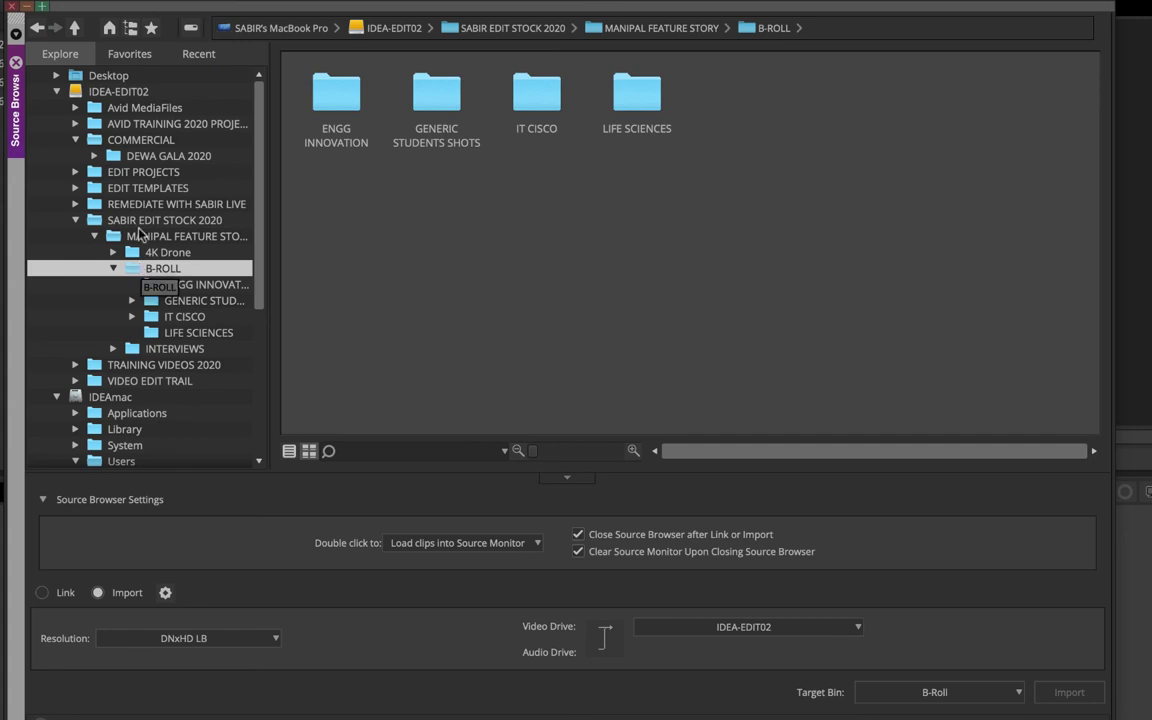
left_click(151, 28)
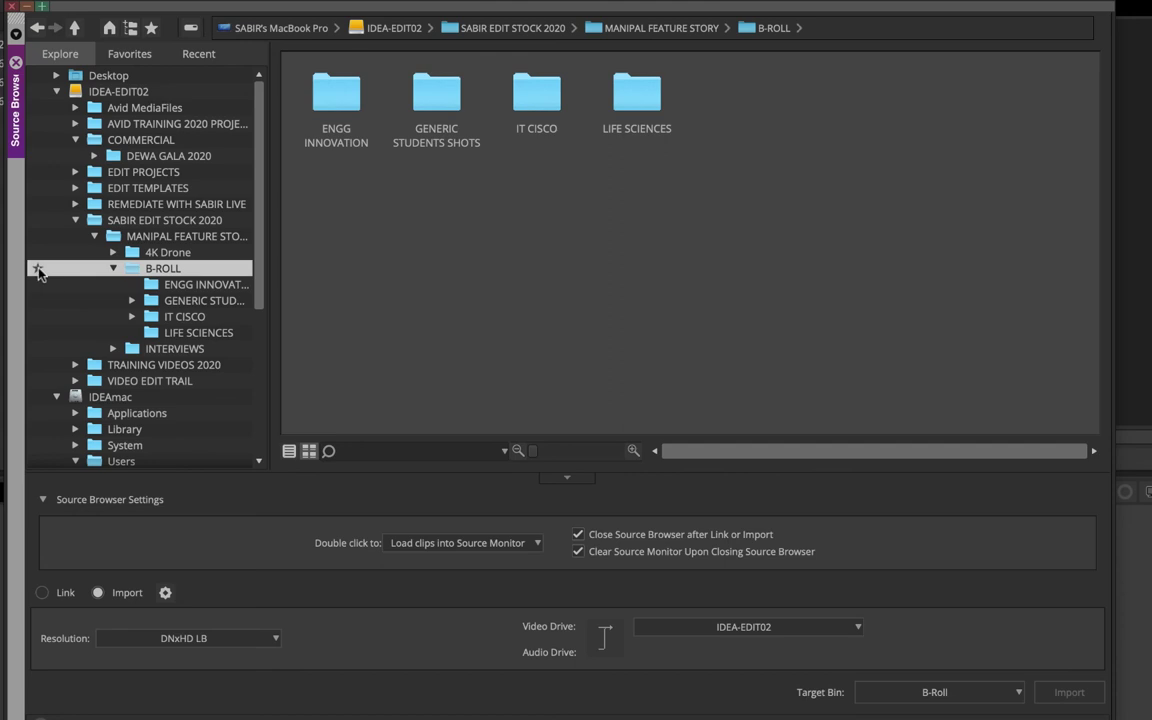
left_click(56, 91)
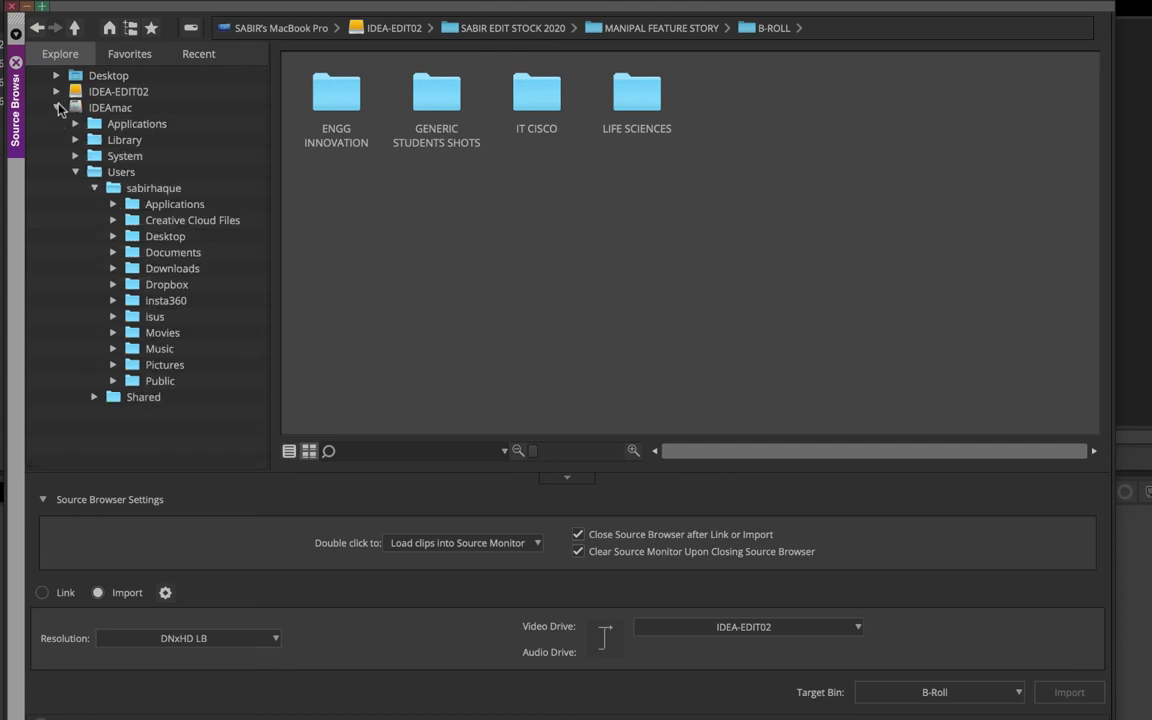
left_click(57, 107)
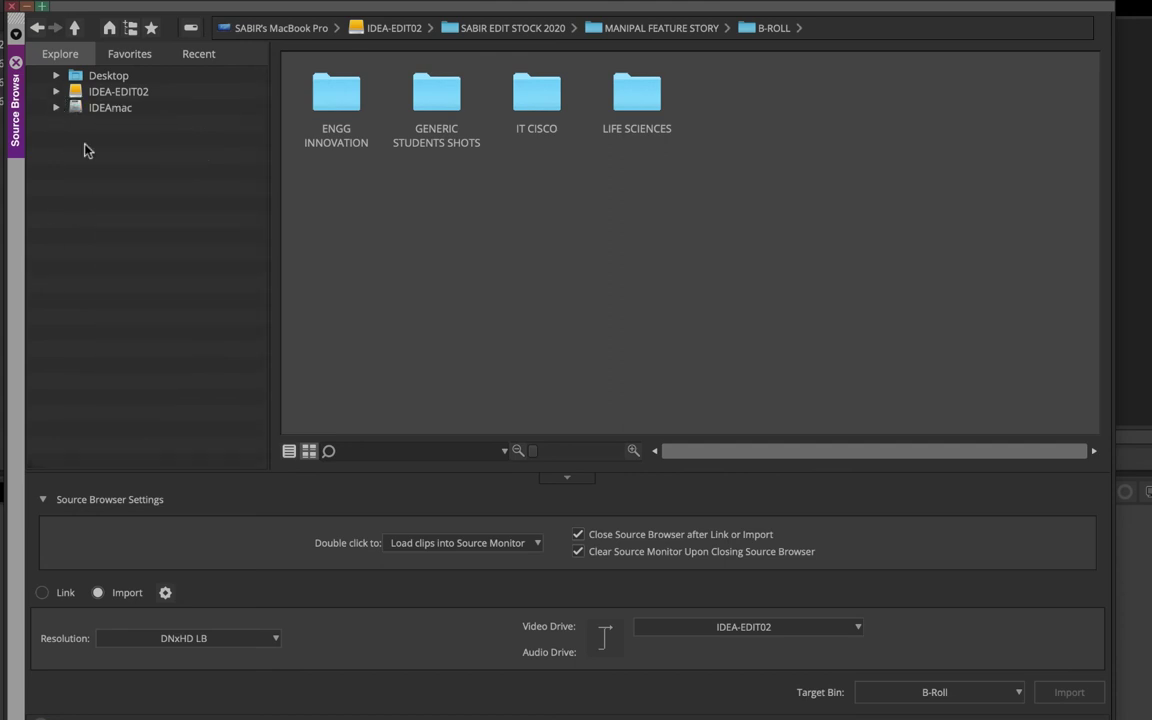
left_click(120, 55)
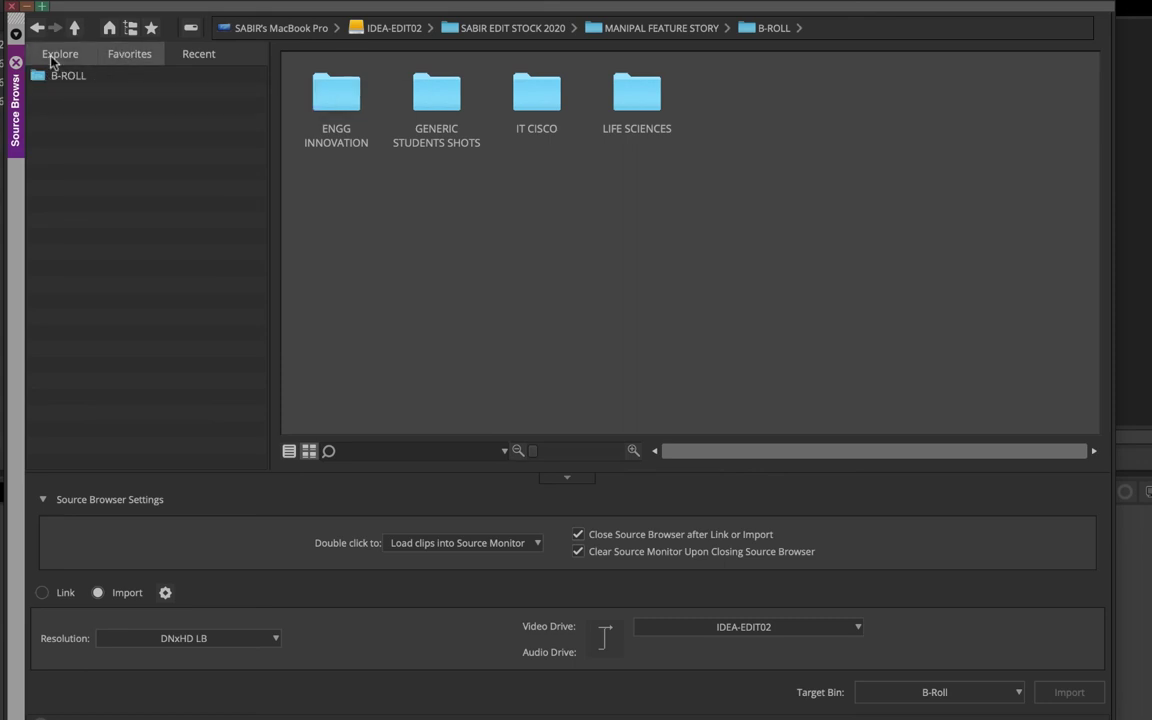
- Expand the IDEA-EDIT02 drive in the Source Browser's folder tree and remove the B-ROLL folder from the favorites
left_click(52, 55)
left_click(56, 91)
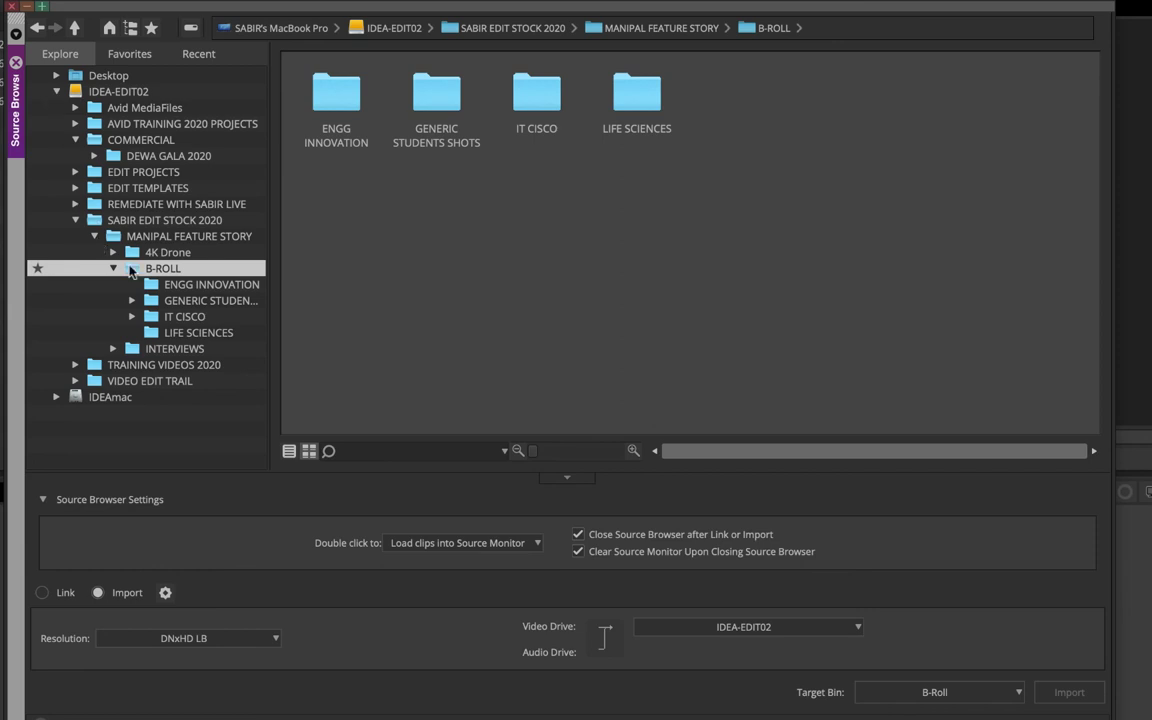
left_click(152, 30)
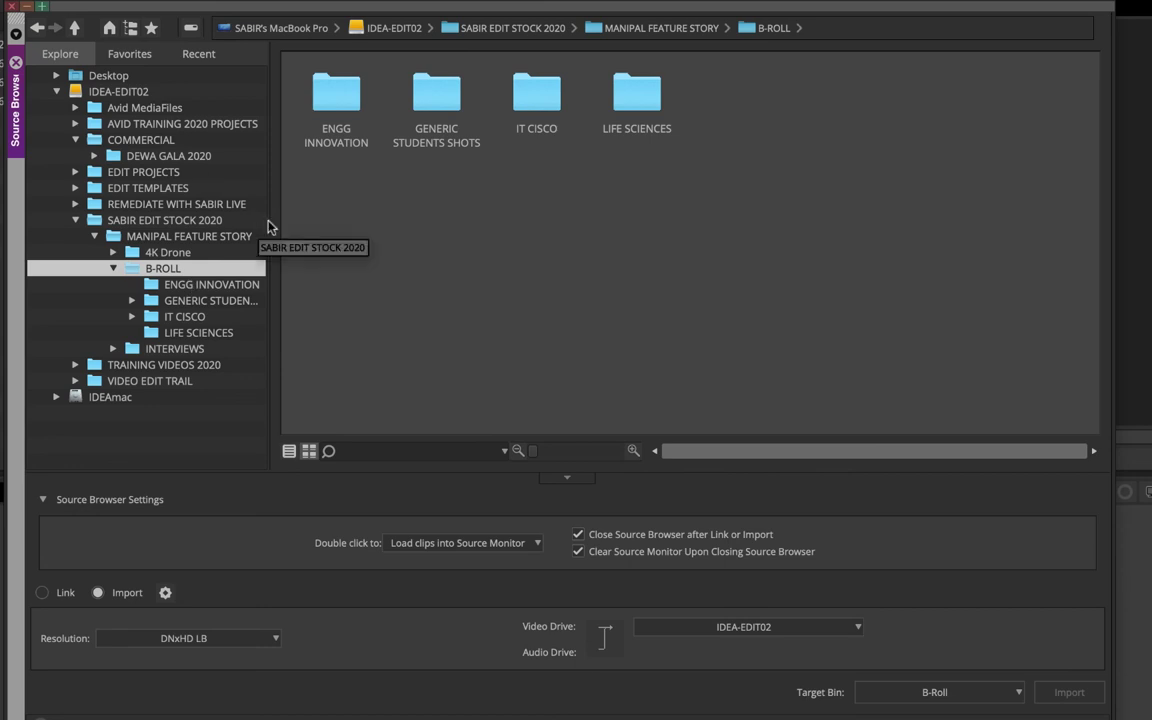
- Open the LIFE SCIENCES folder in the Source Browser and review the Link and Import options, including the available import resolutions
double_click(632, 100)
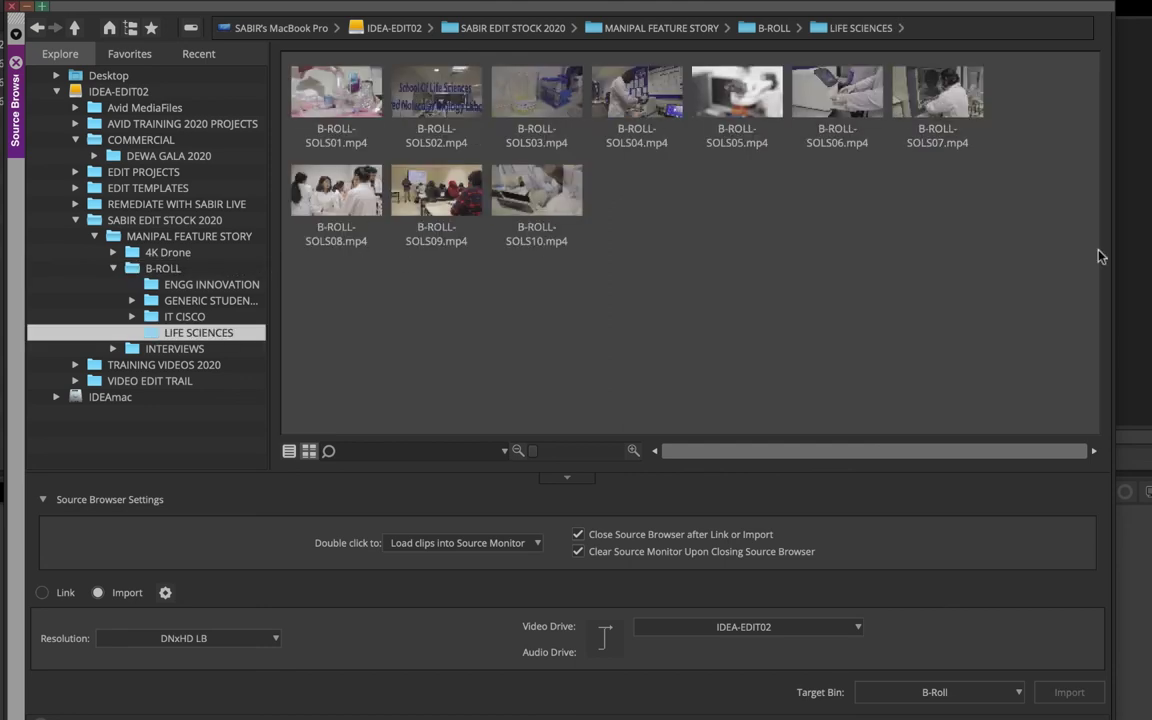
left_click(42, 592)
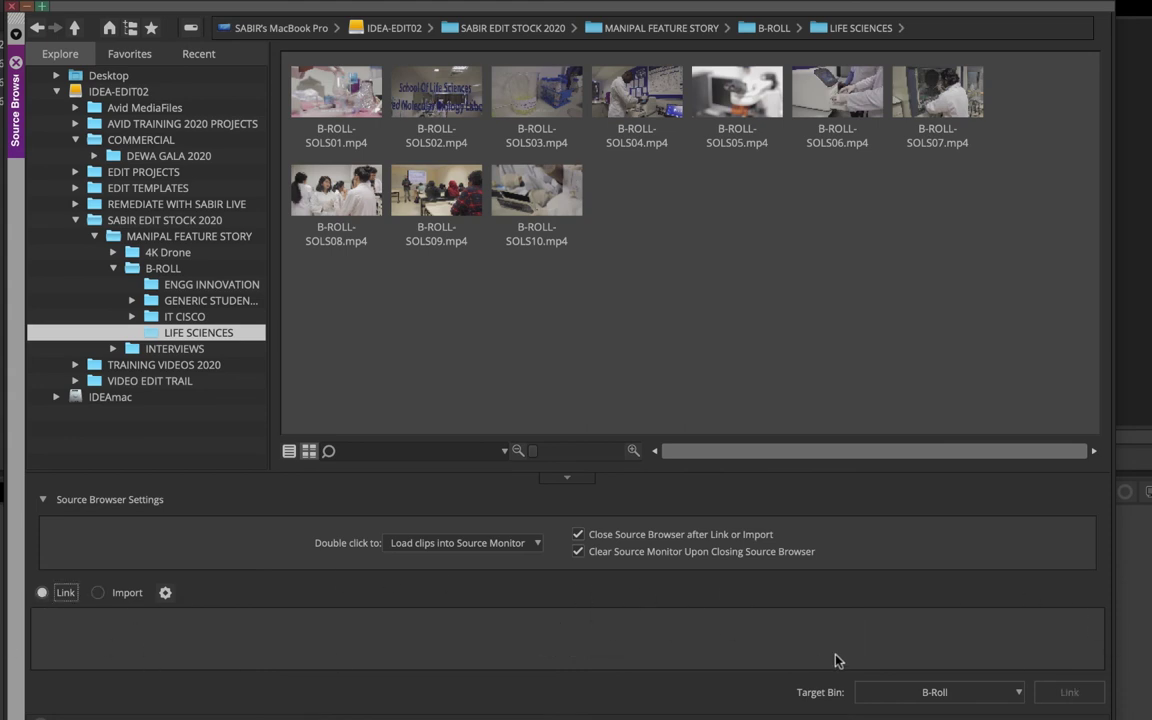
left_click(97, 593)
left_click(207, 648)
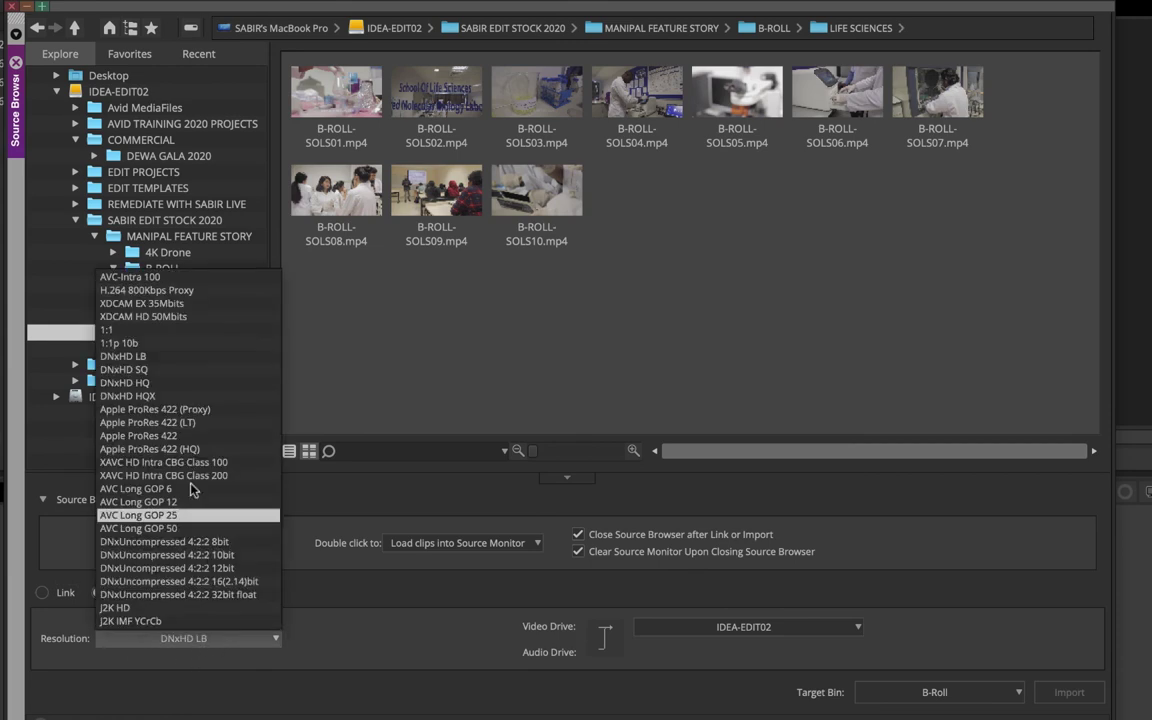
left_click(435, 648)
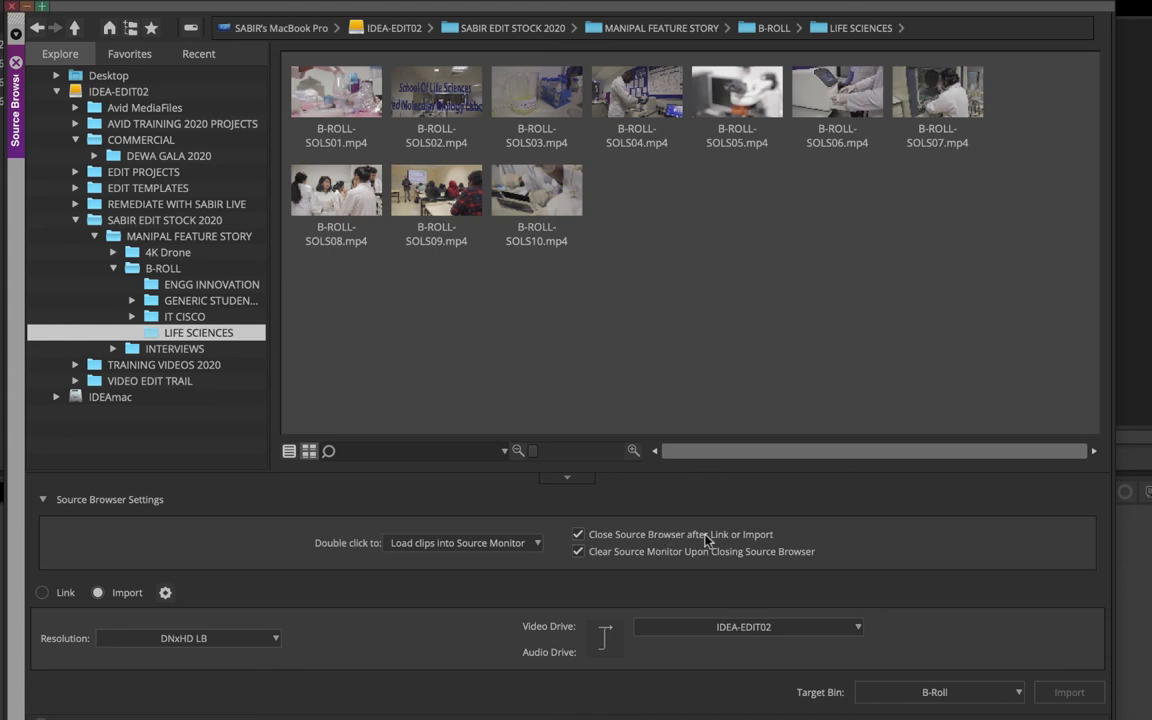
- Set the Source Browser's double-click action to Link or Import
scroll(378, 550, "down", 1)
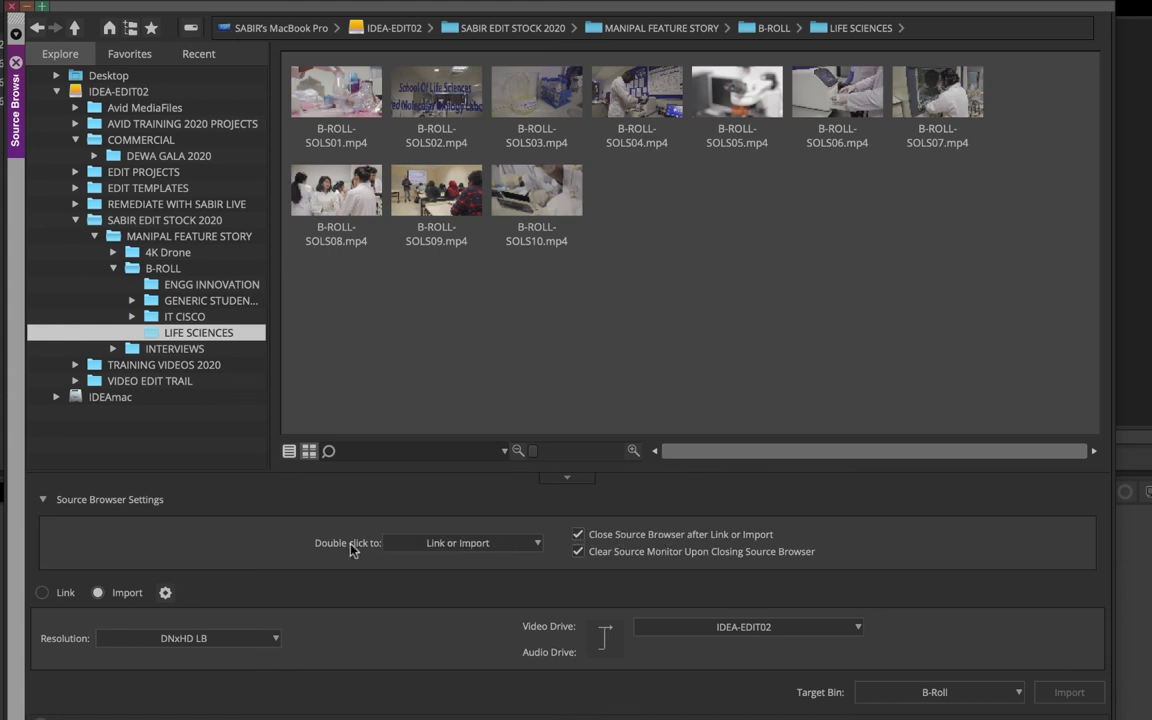
left_click(487, 546)
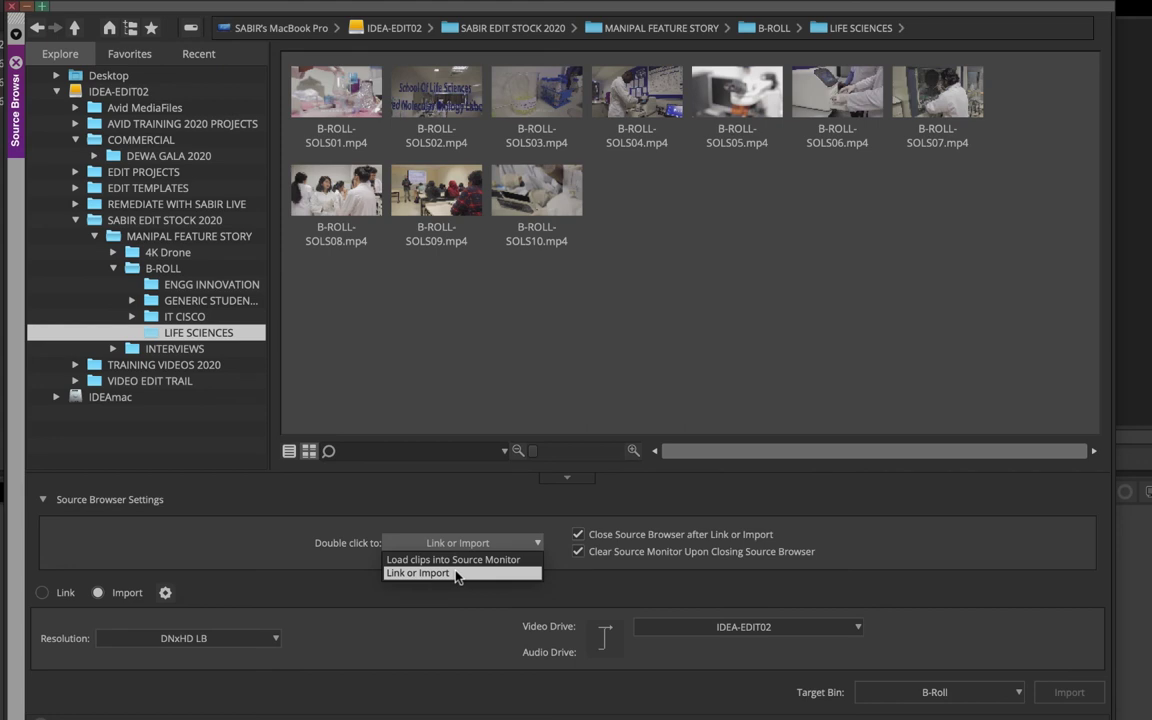
left_click(457, 573)
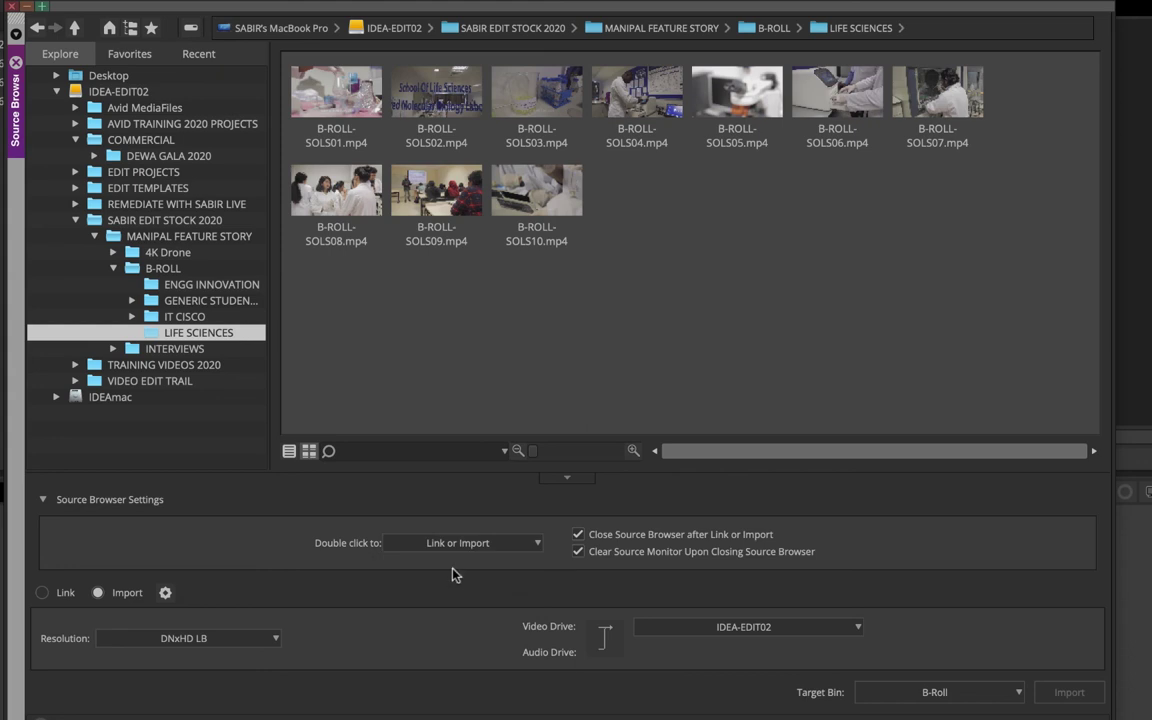
- Select B-ROLL-SOLS03.mp4 through B-ROLL-SOLS05.mp4, choose Link mode, and move the Source Browser clear of the B-Roll bin
left_click(737, 110)
left_click(537, 103)
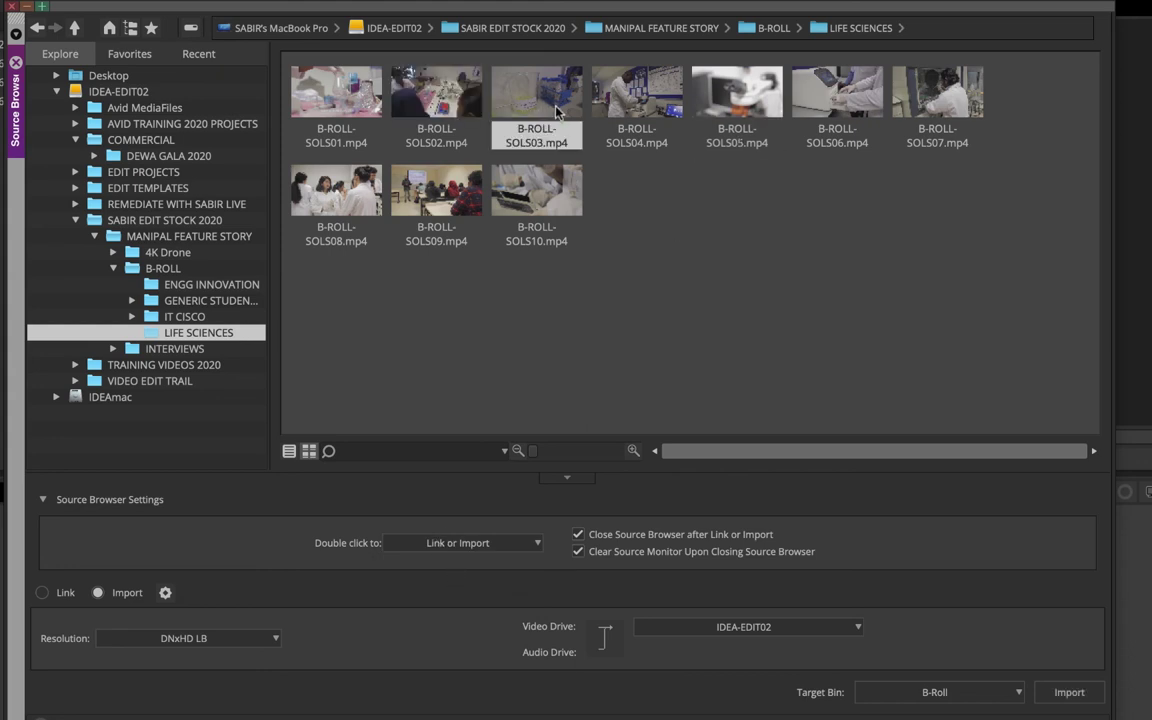
left_click(727, 118, "shift")
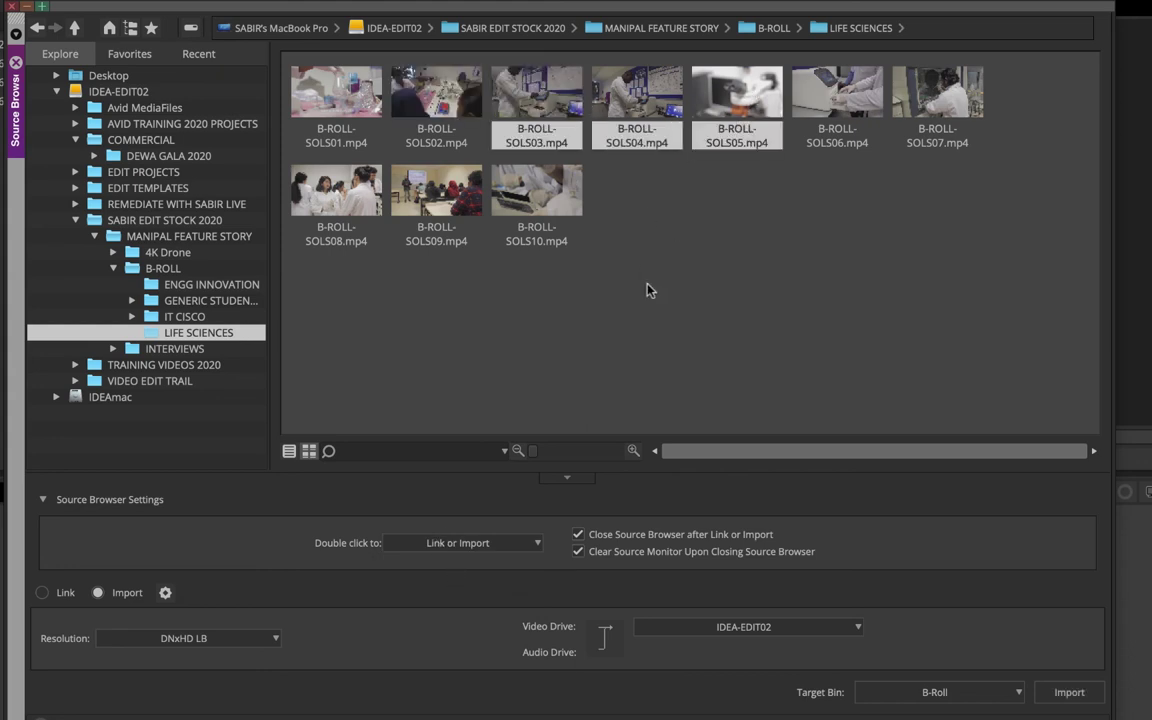
left_click(42, 592)
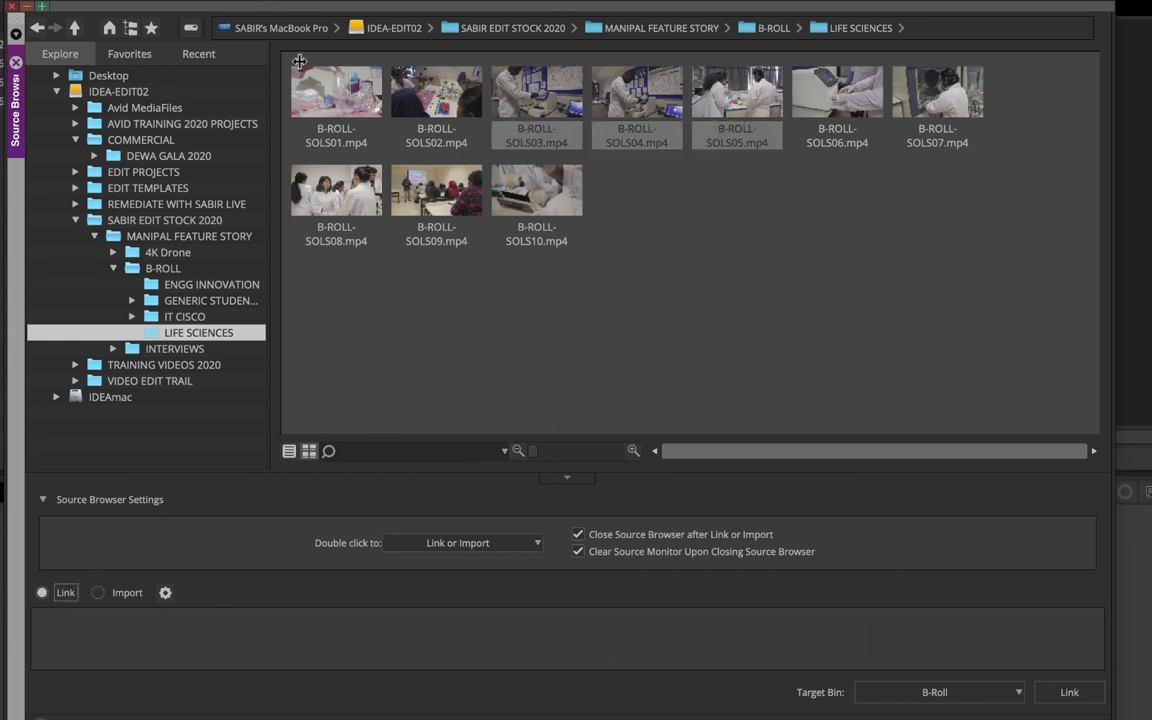
left_click_drag(382, 11, 485, 138)
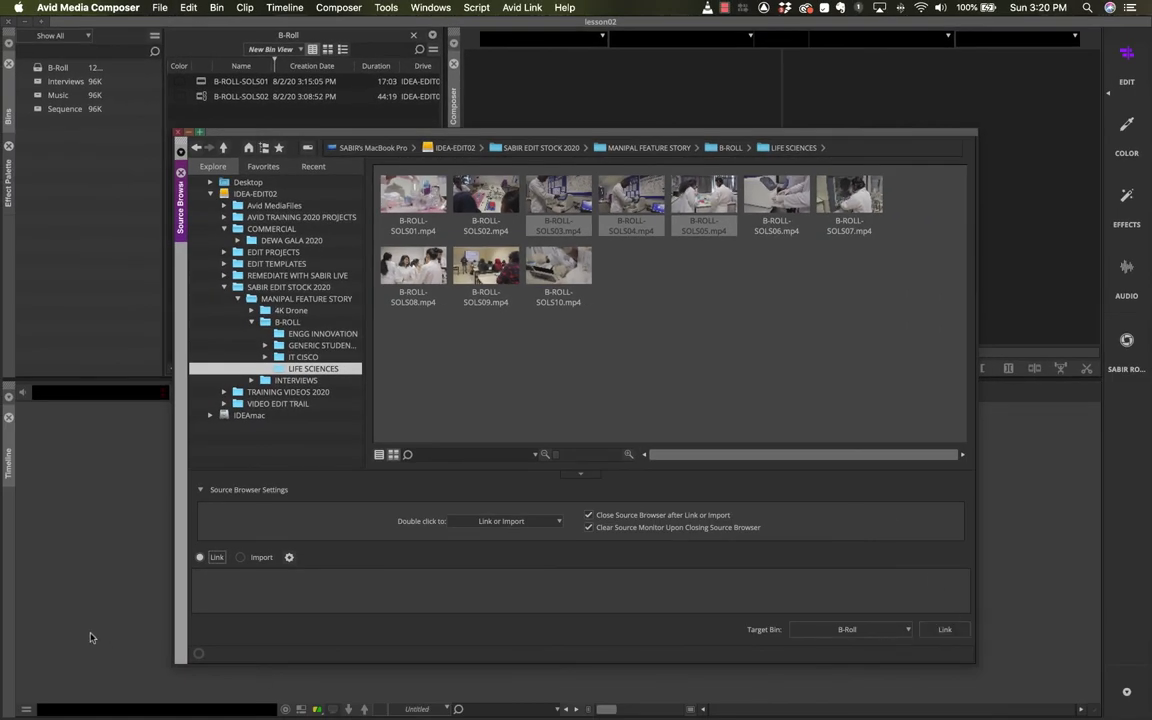
- Keep B-Roll as the target bin and link the three selected B-roll clips into it
left_click(856, 629)
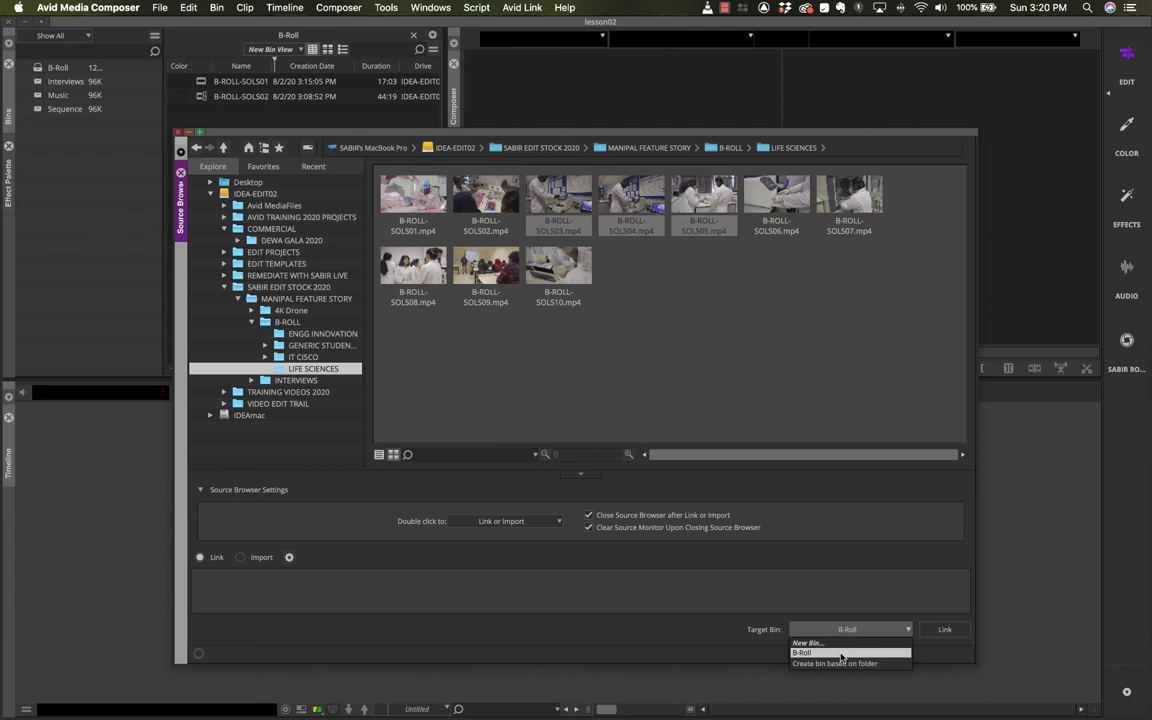
left_click(841, 653)
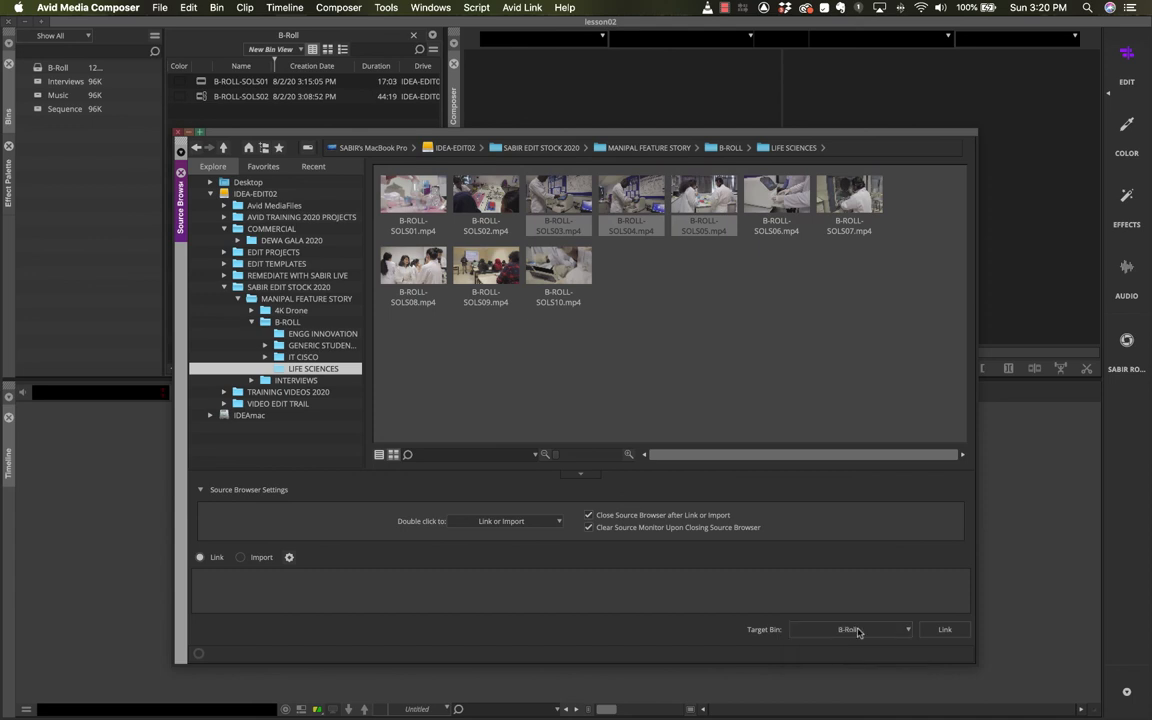
left_click(858, 629)
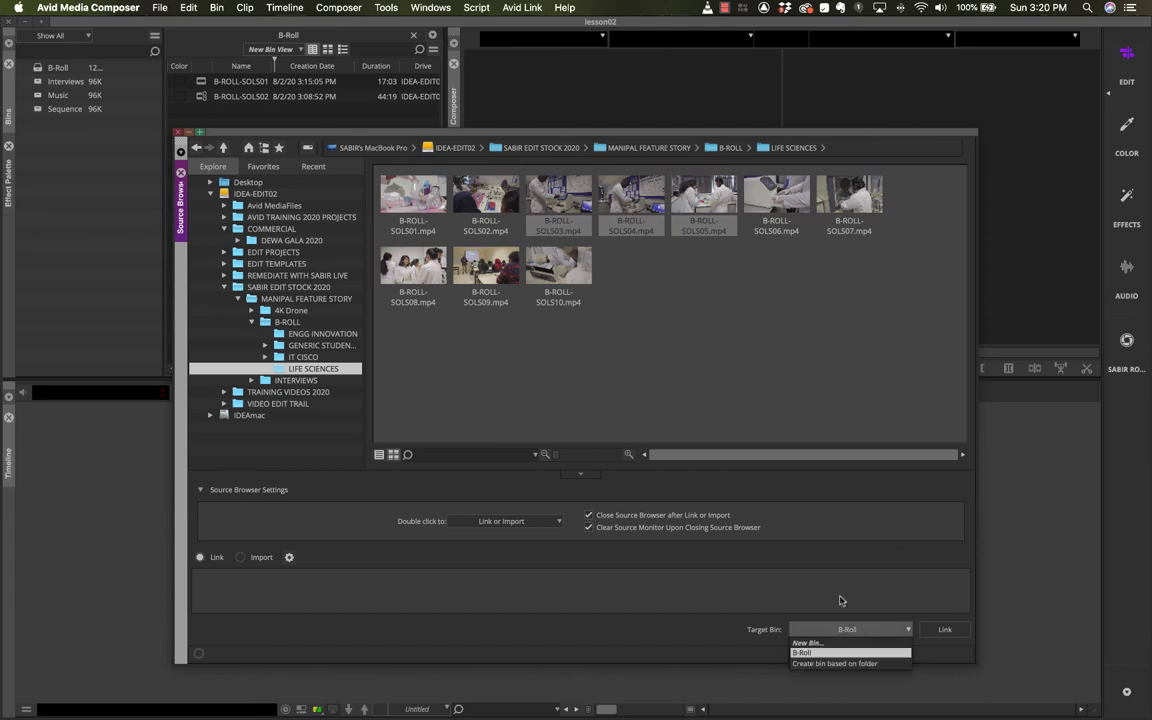
left_click(830, 654)
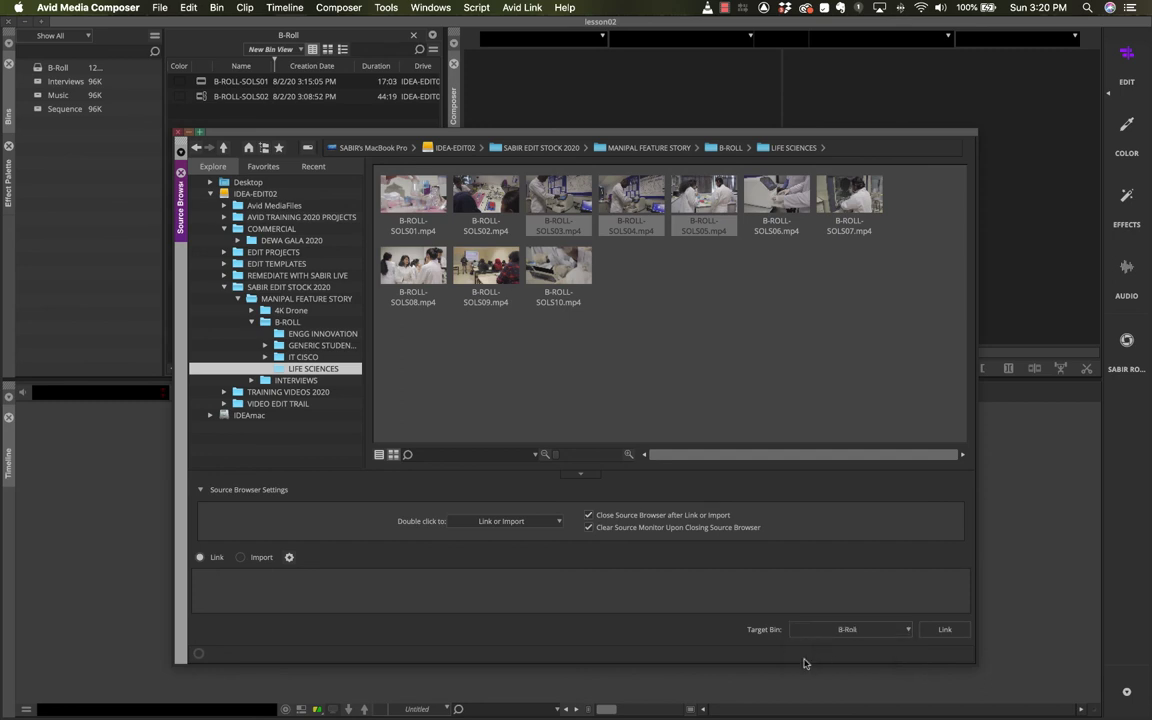
left_click(945, 630)
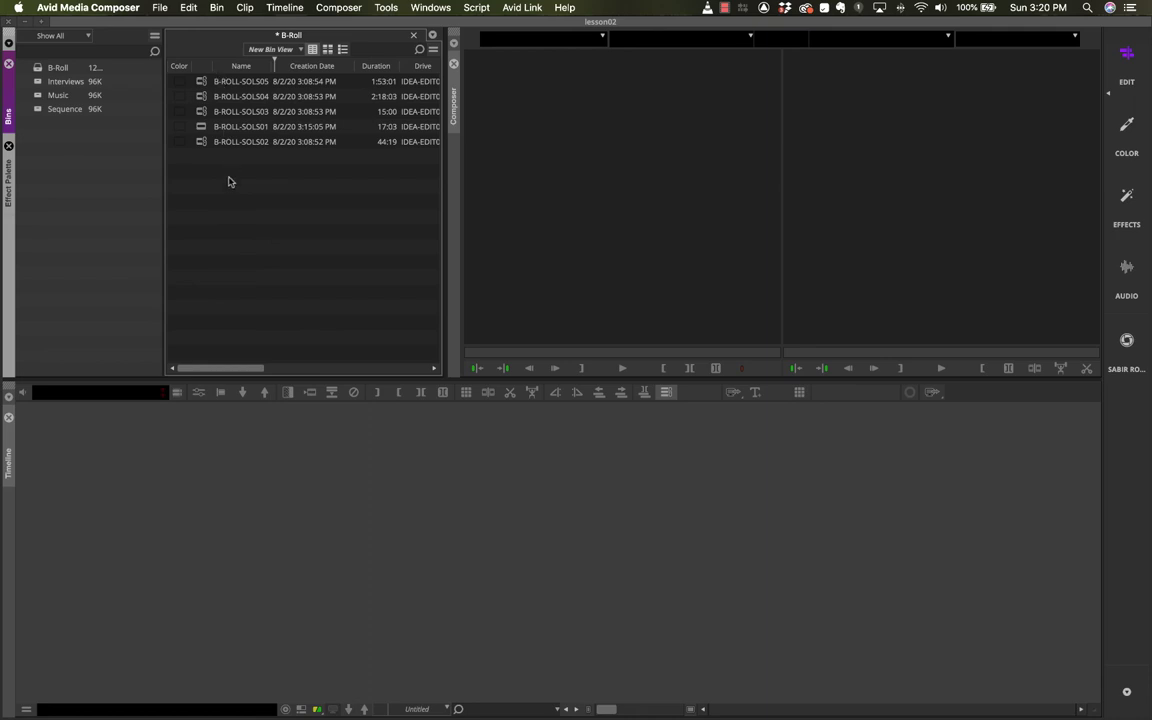
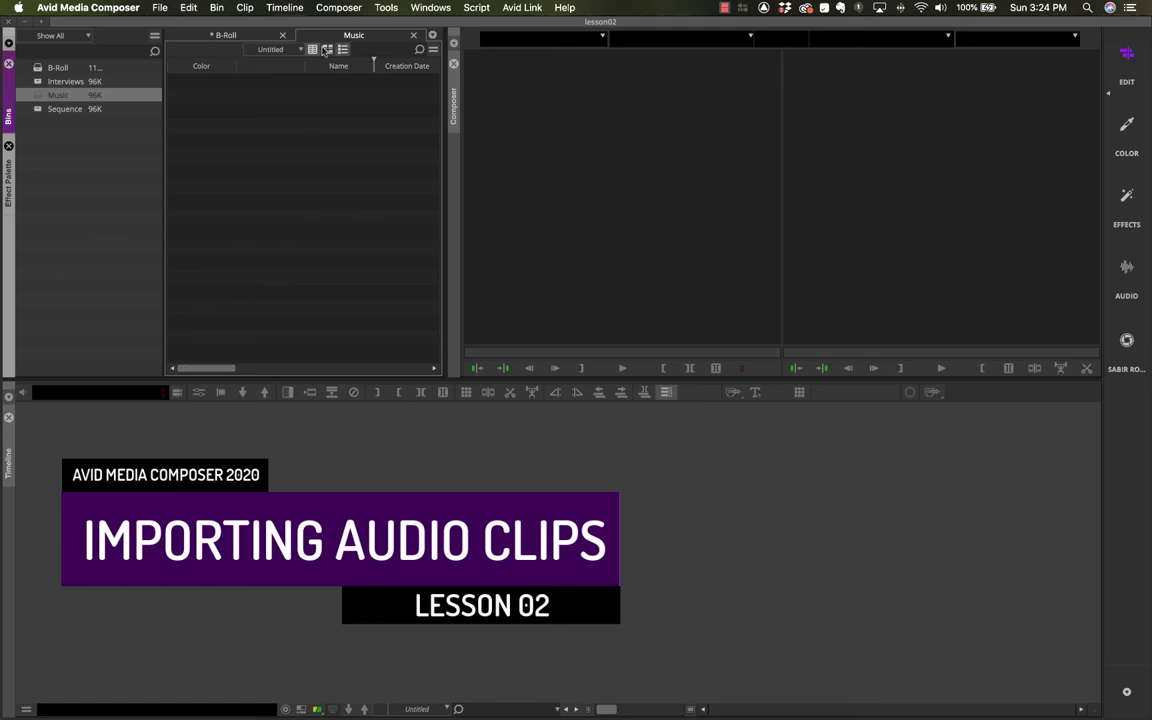
- Open the Source Browser from the empty Music bin and select Nature Will Always Win.wav
right_click(243, 141)
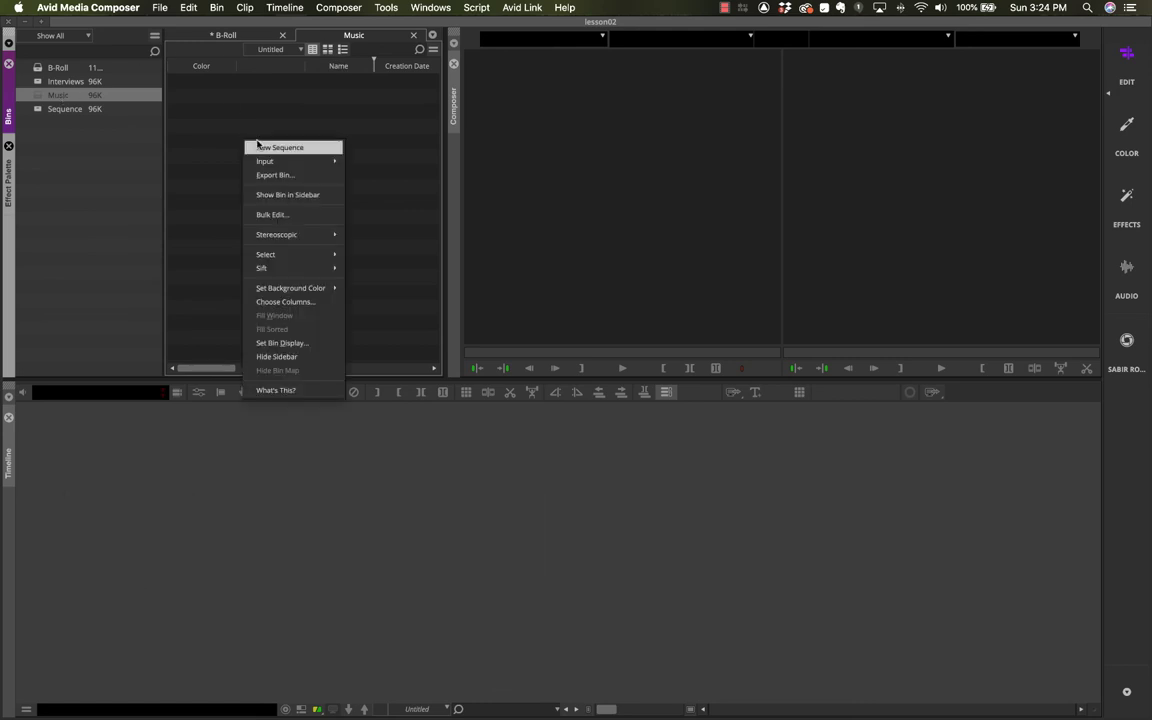
mouse_move(300, 161)
left_click(401, 162)
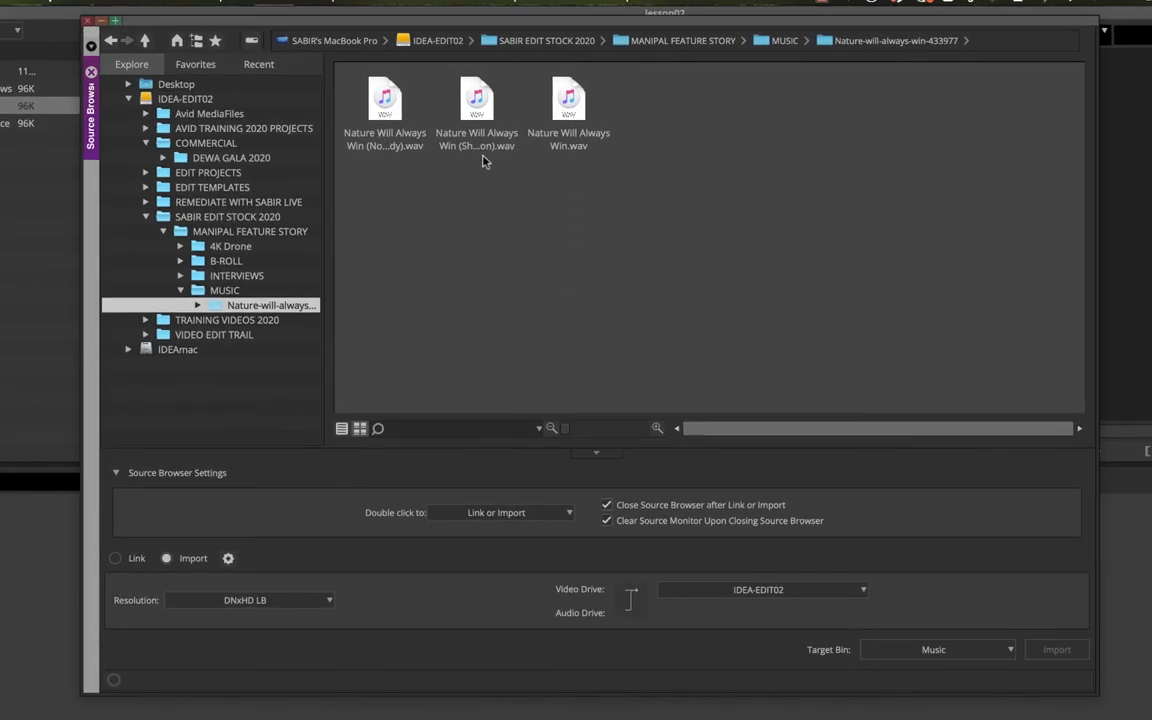
left_click(566, 110)
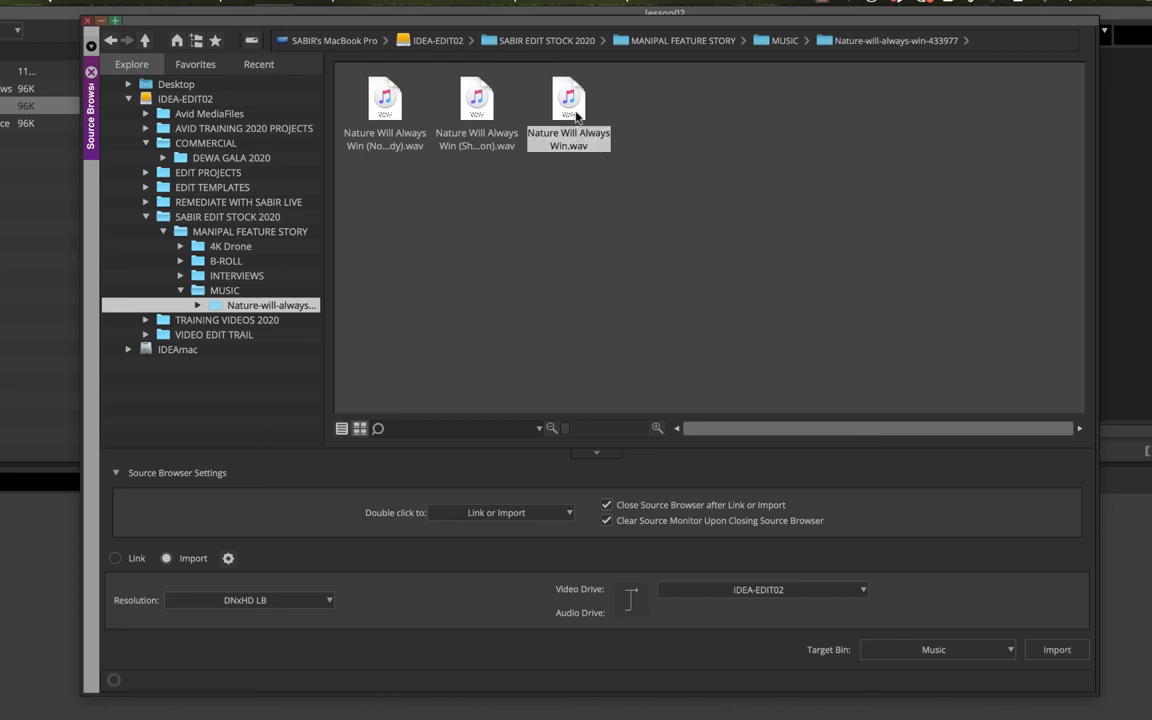
- Open the Import Settings and examine the image options, including alpha channel handling and frame import duration
left_click(229, 559)
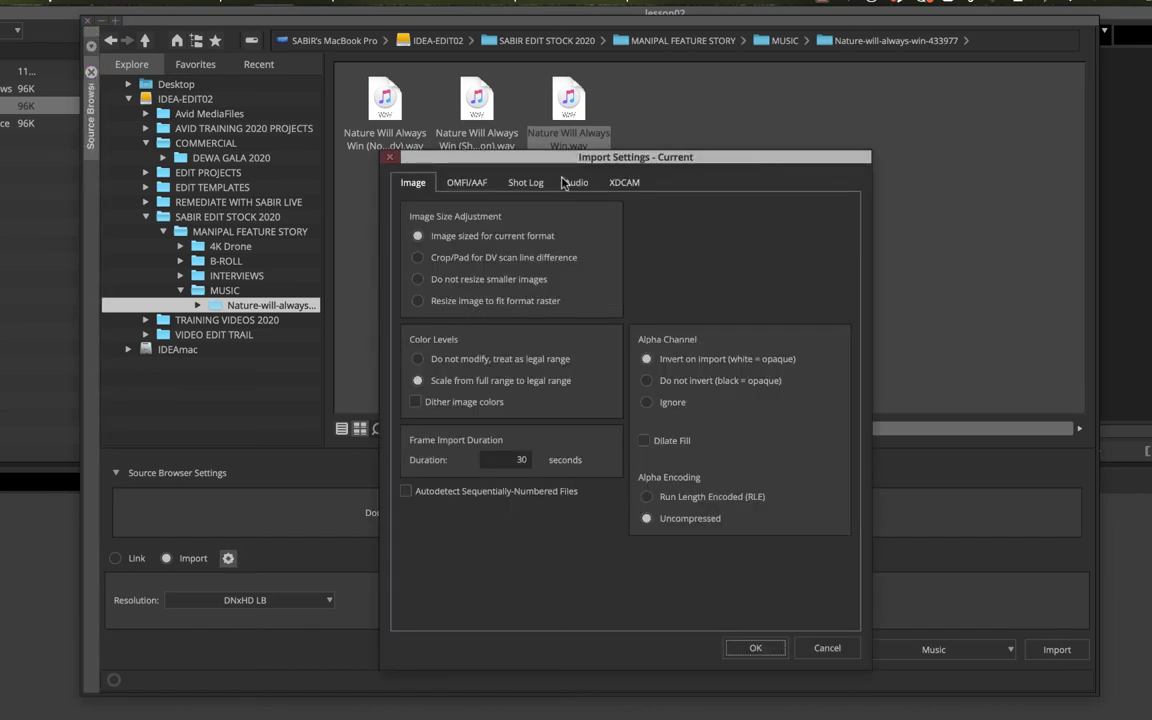
left_click_drag(543, 163, 438, 165)
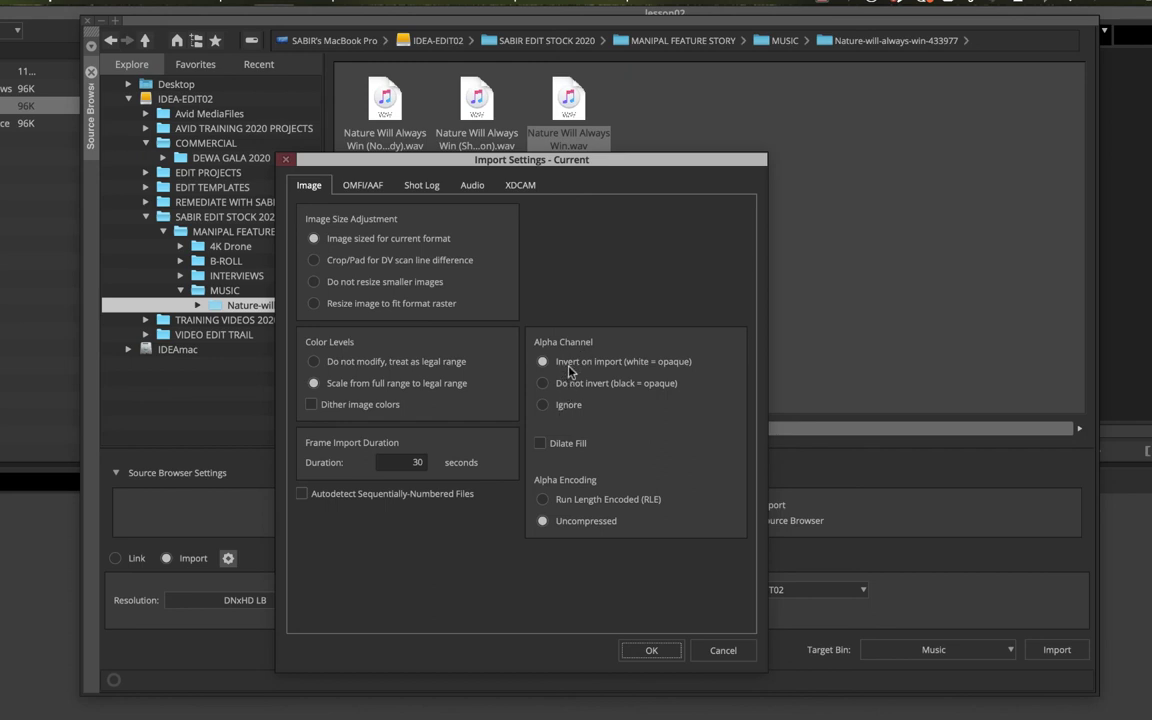
mouse_move(570, 372)
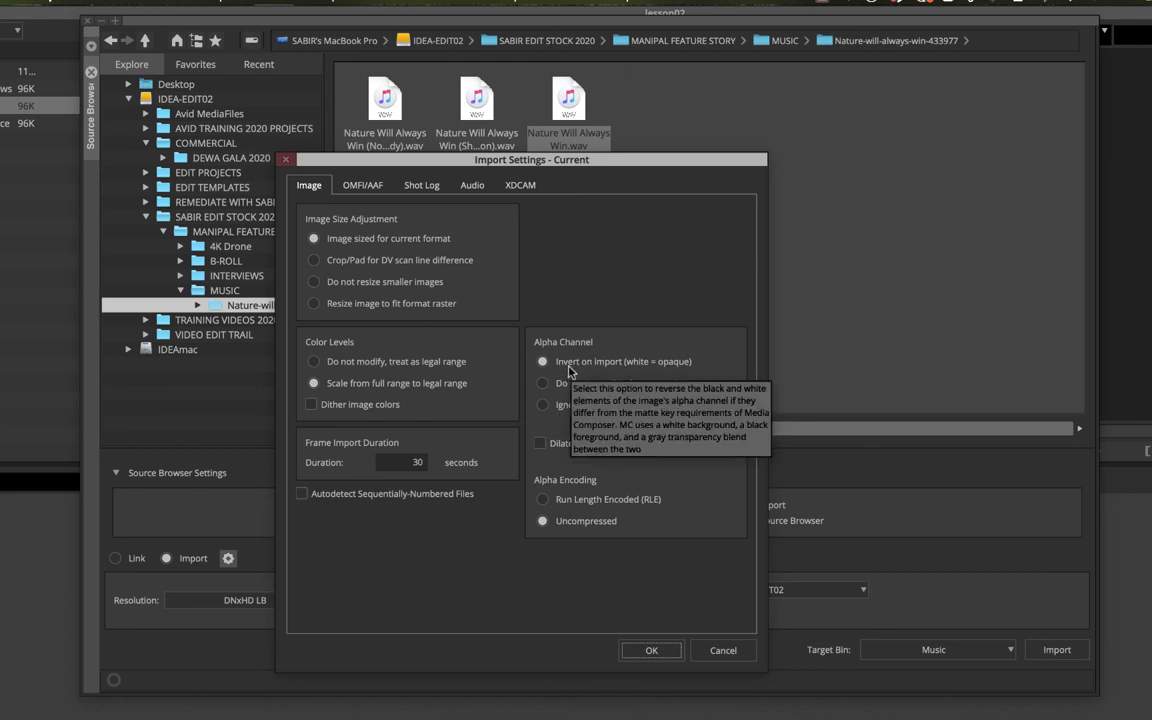
left_click(405, 462)
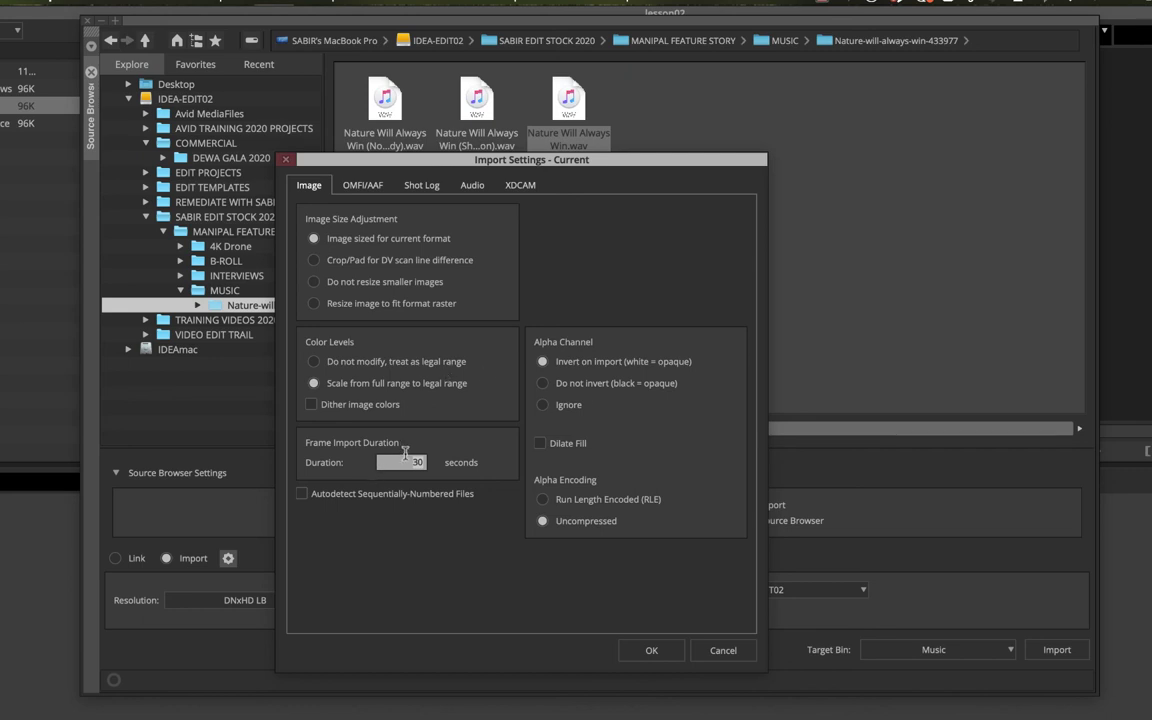
- Try setting channels A1 and A2 to Stereo in the import settings' multichannel audio, and close the settings without applying it
left_click(470, 186)
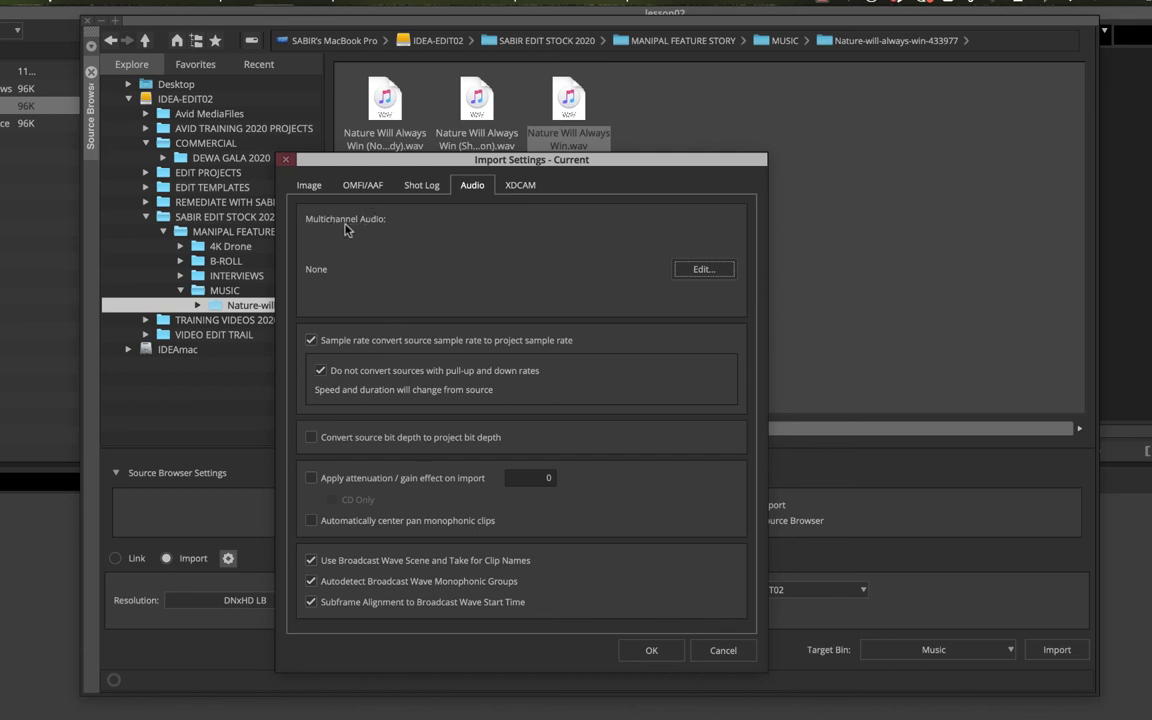
left_click(703, 270)
left_click_drag(576, 226, 478, 172)
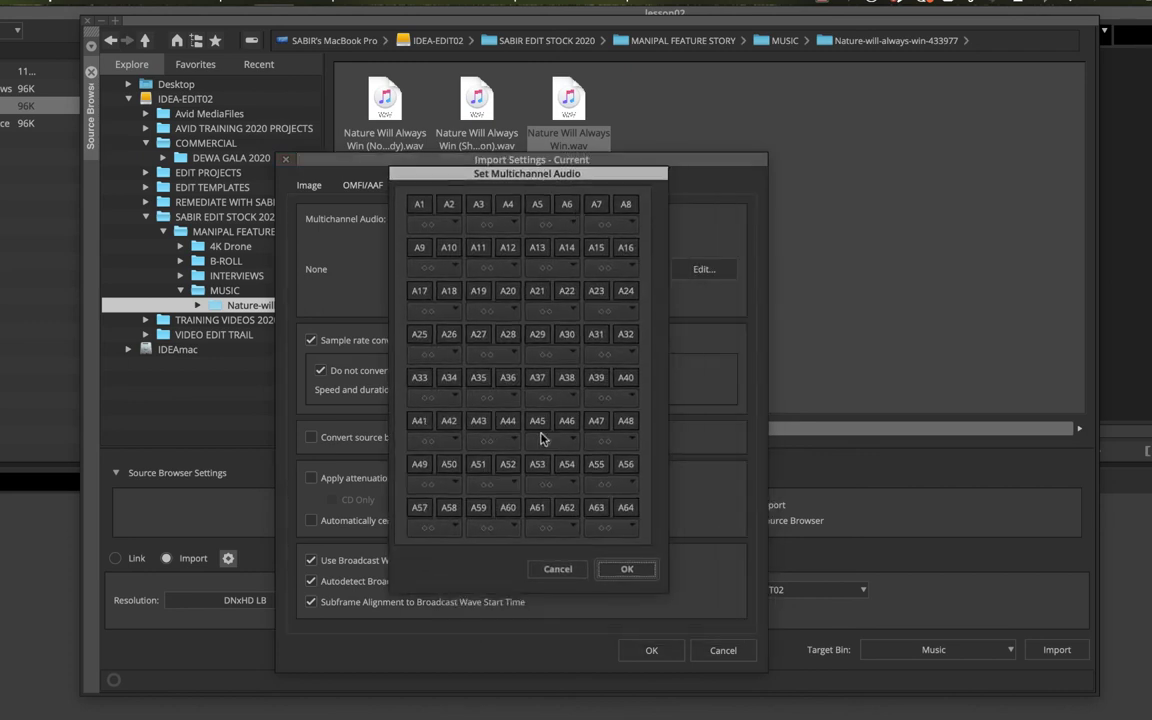
left_click(455, 225)
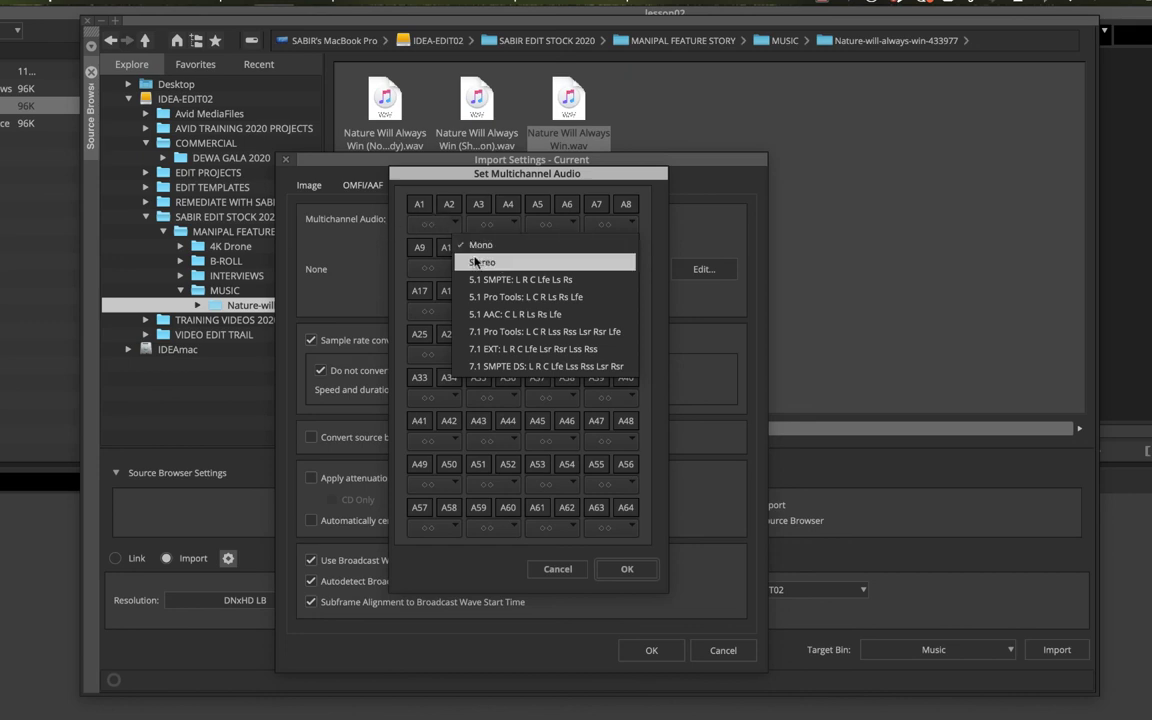
left_click(476, 262)
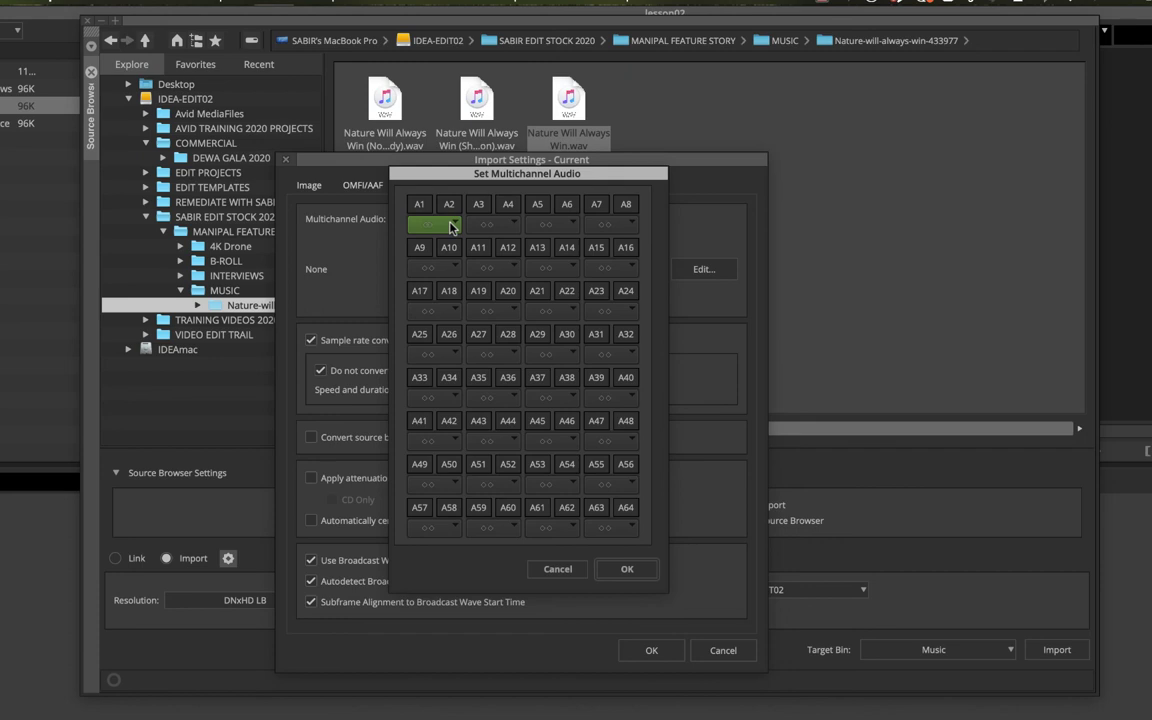
left_click(558, 570)
left_click_drag(562, 158, 608, 208)
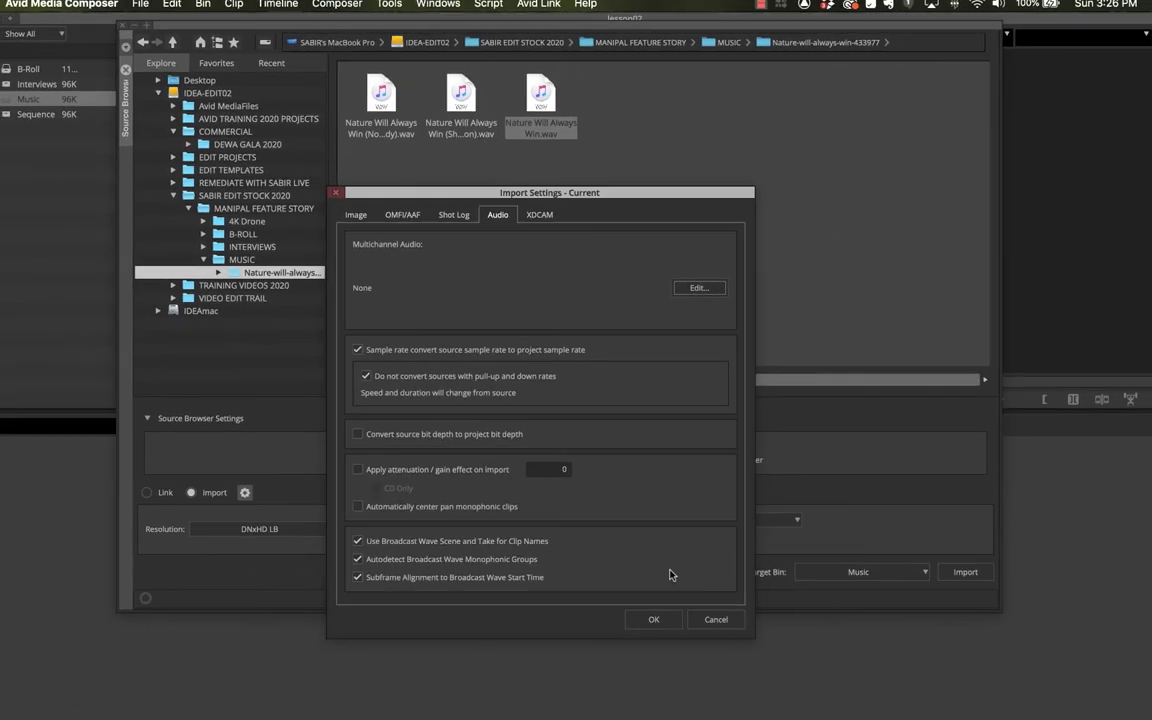
left_click(698, 704)
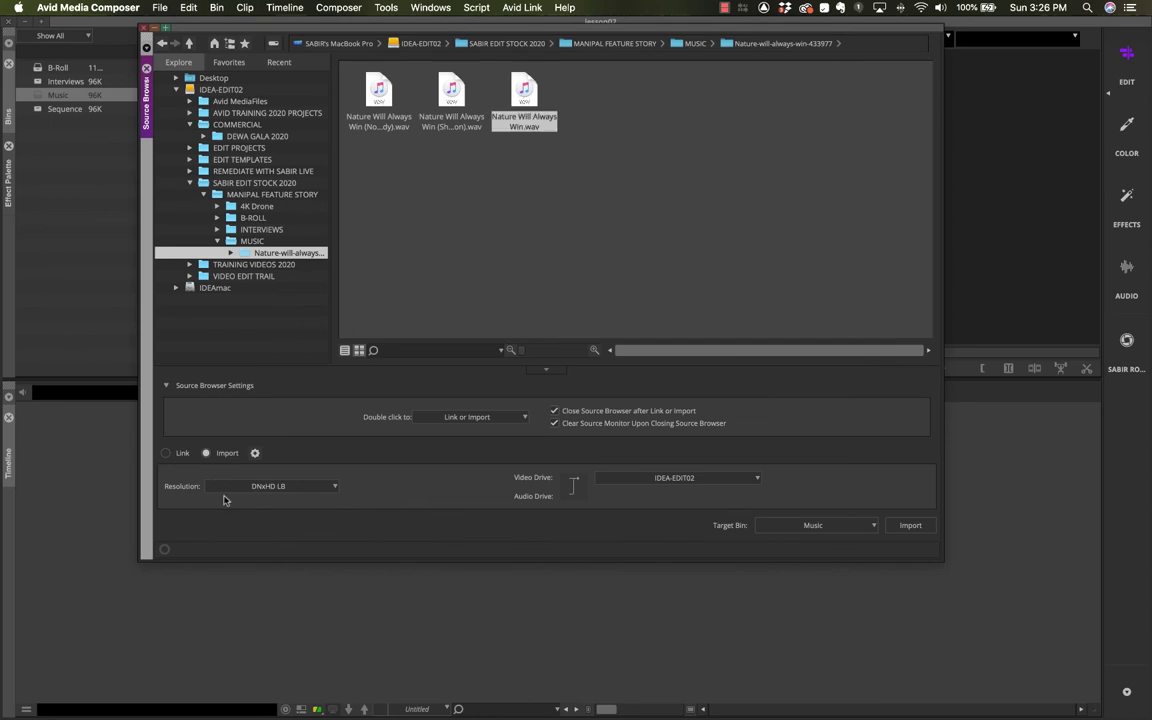
- Link Nature Will Always Win.wav into the Music bin, moving the Source Browser clear of the bin
left_click(167, 453)
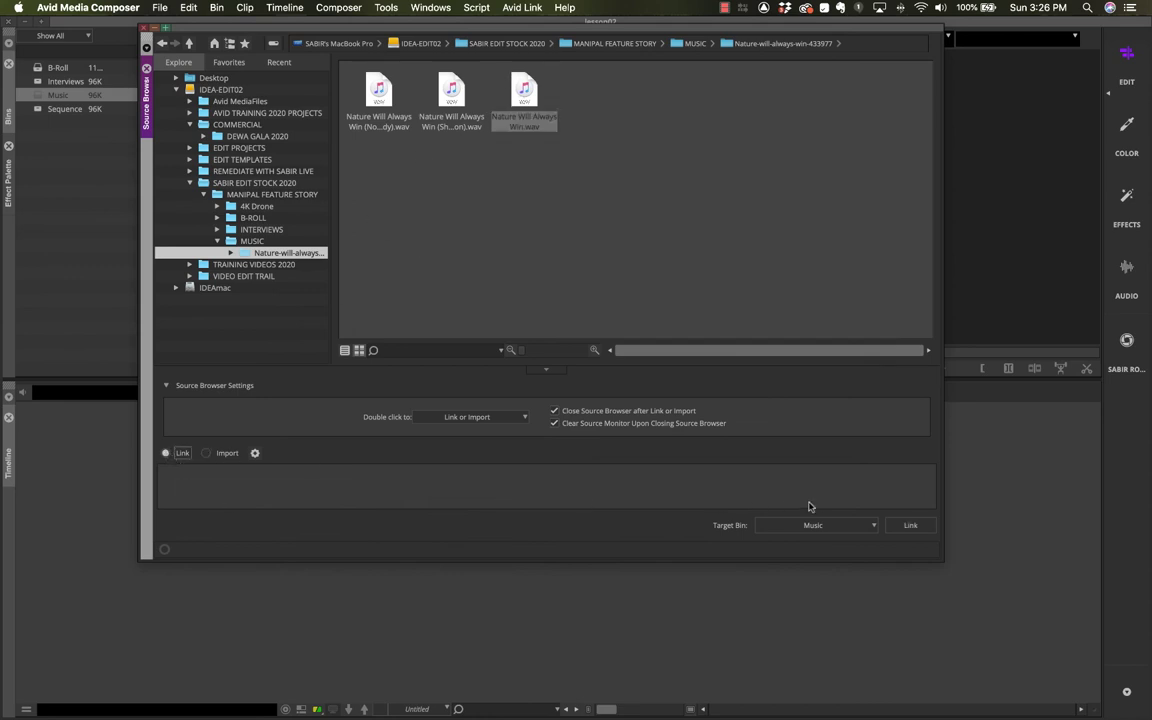
left_click(903, 527)
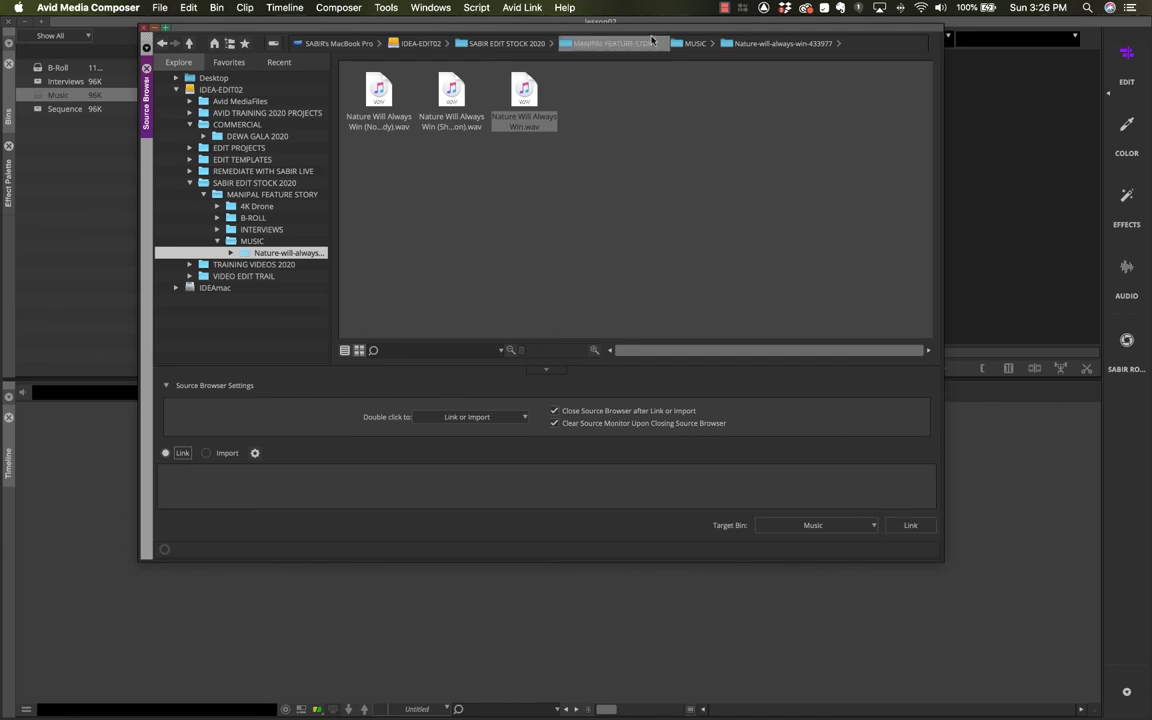
left_click_drag(579, 31, 576, 171)
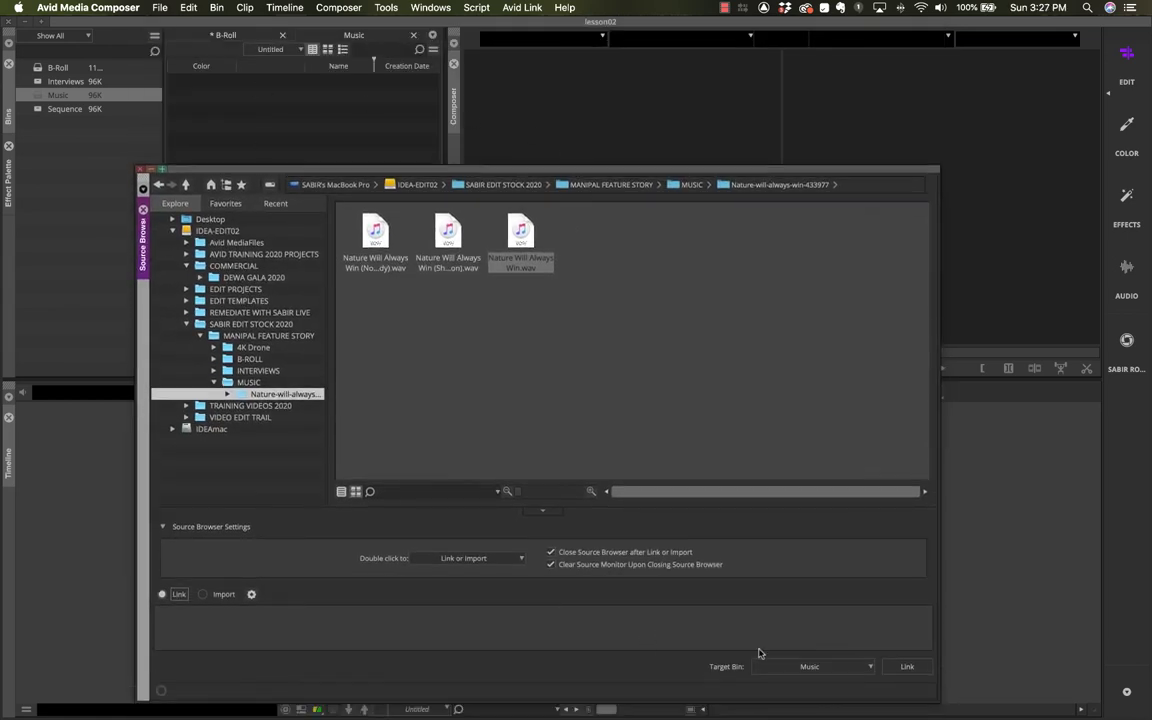
left_click(787, 664)
left_click(775, 699)
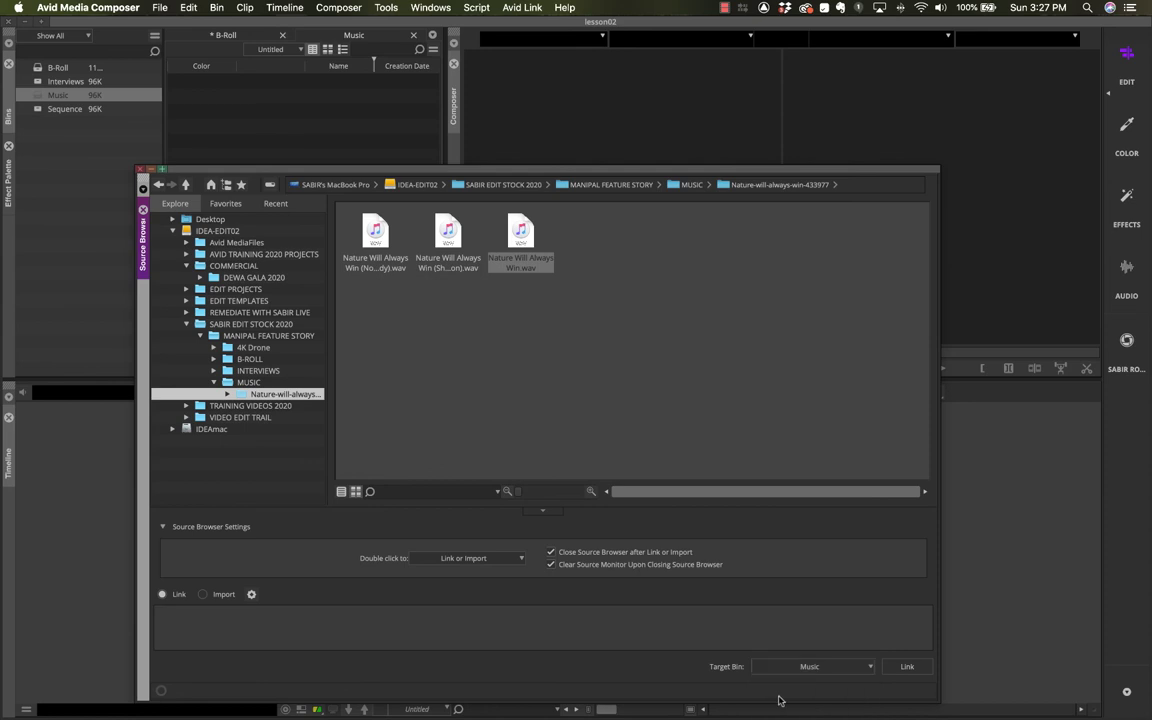
left_click(921, 668)
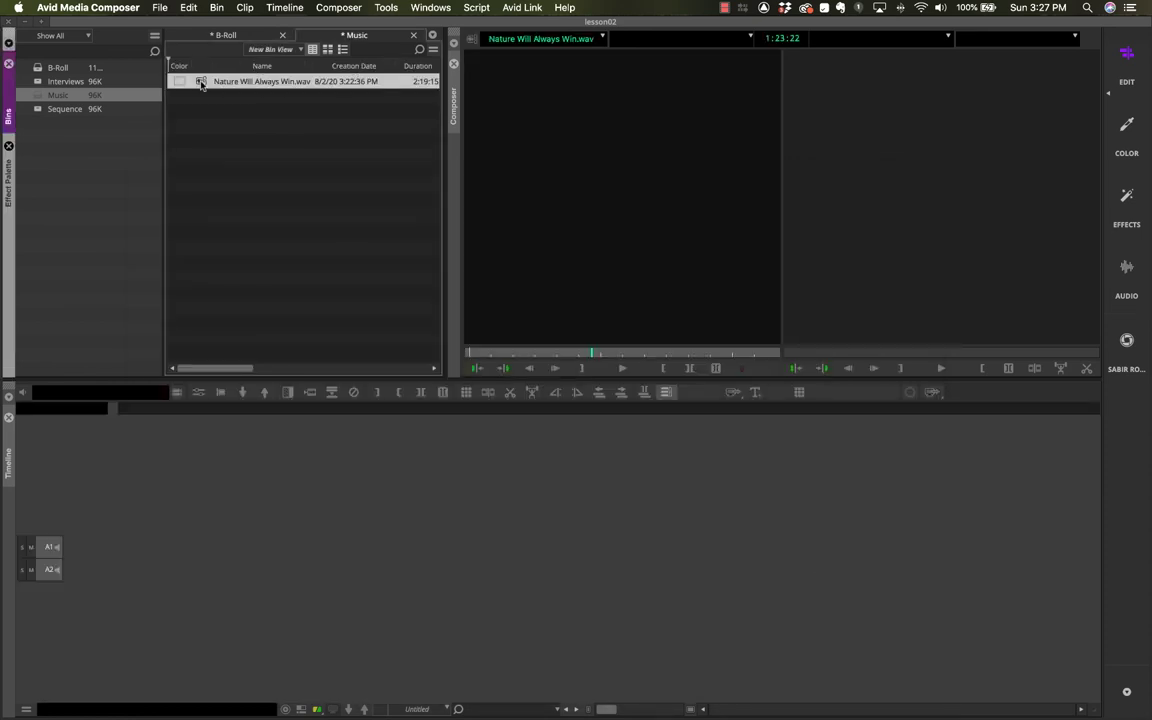
- Switch to the B-Roll bin and compare the clip icons of B-ROLL-SOLS05, B-ROLL-SOLS04, B-ROLL-SOLS03 and B-ROLL-SOLS02
left_click(71, 83)
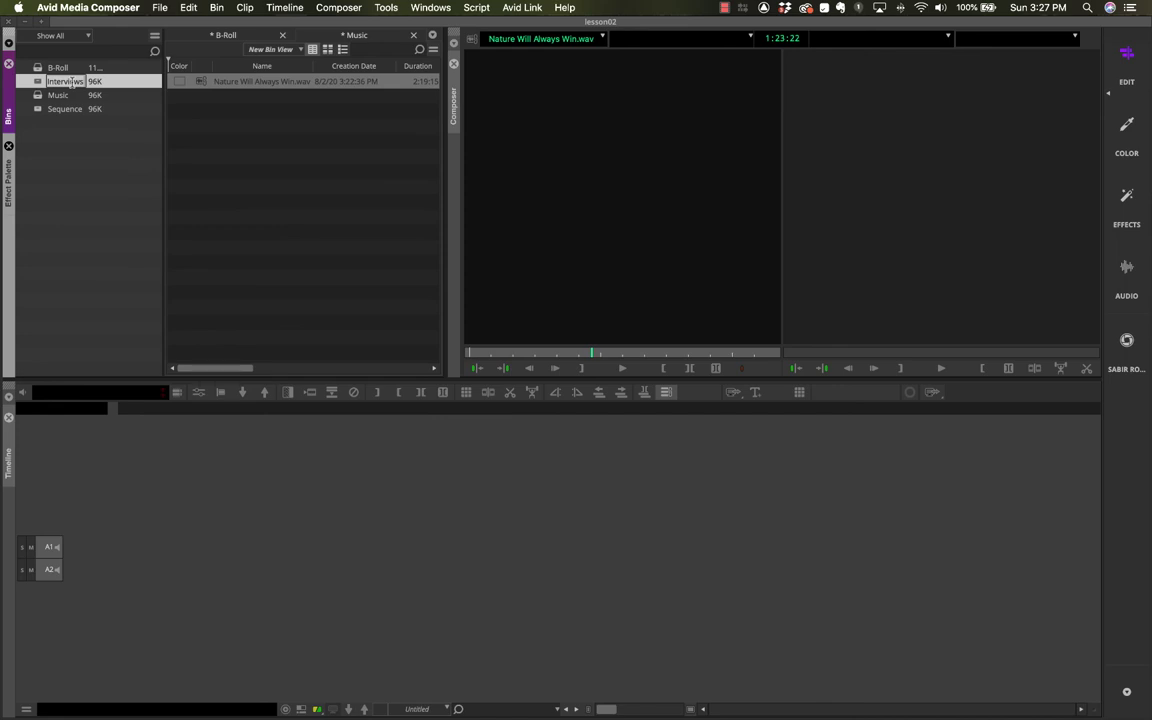
left_click(205, 162)
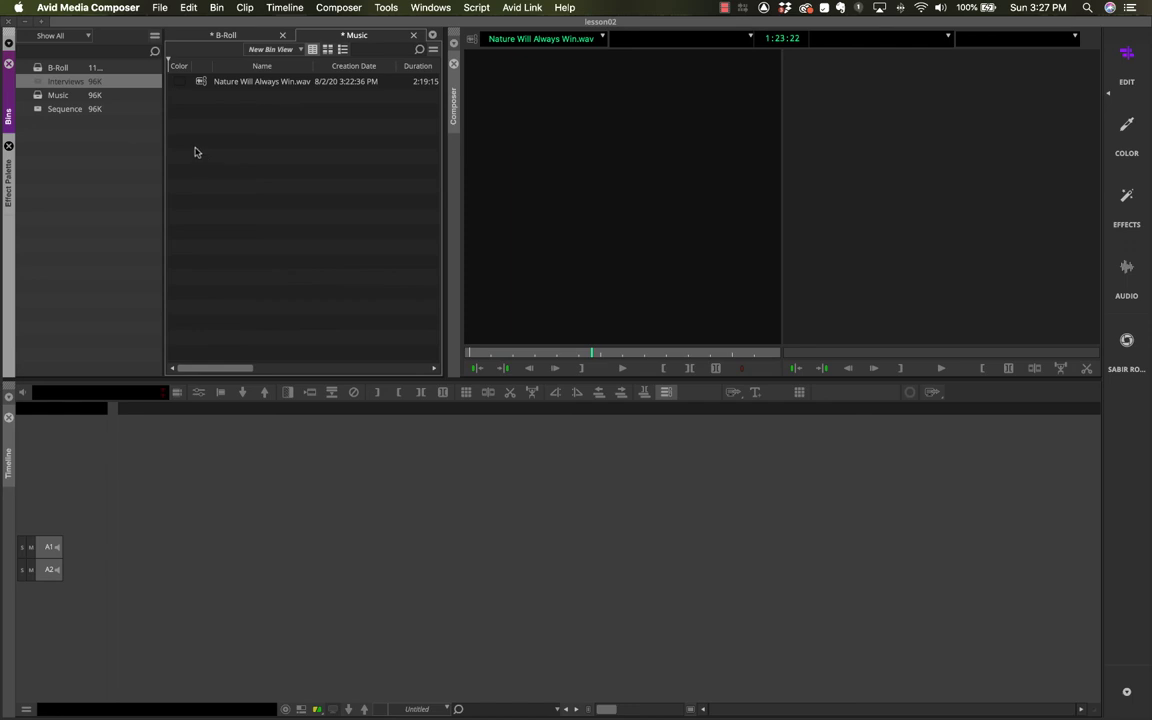
left_click(62, 67)
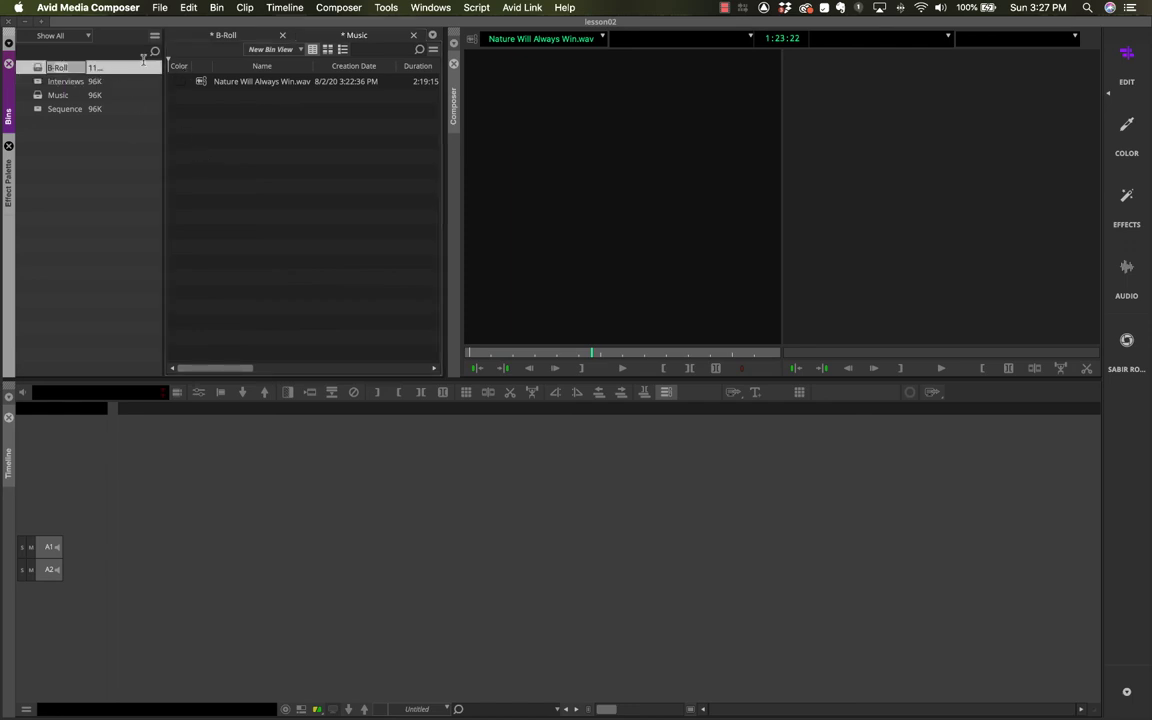
double_click(57, 67)
left_click(201, 81)
left_click(200, 96)
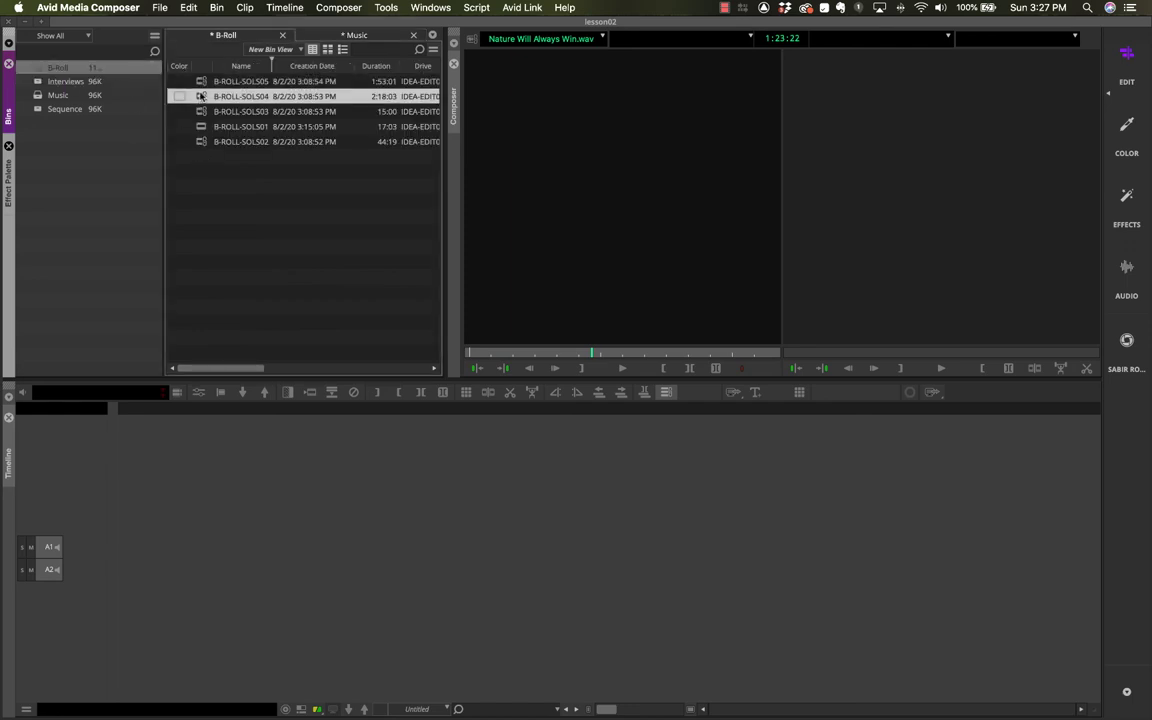
left_click(199, 111)
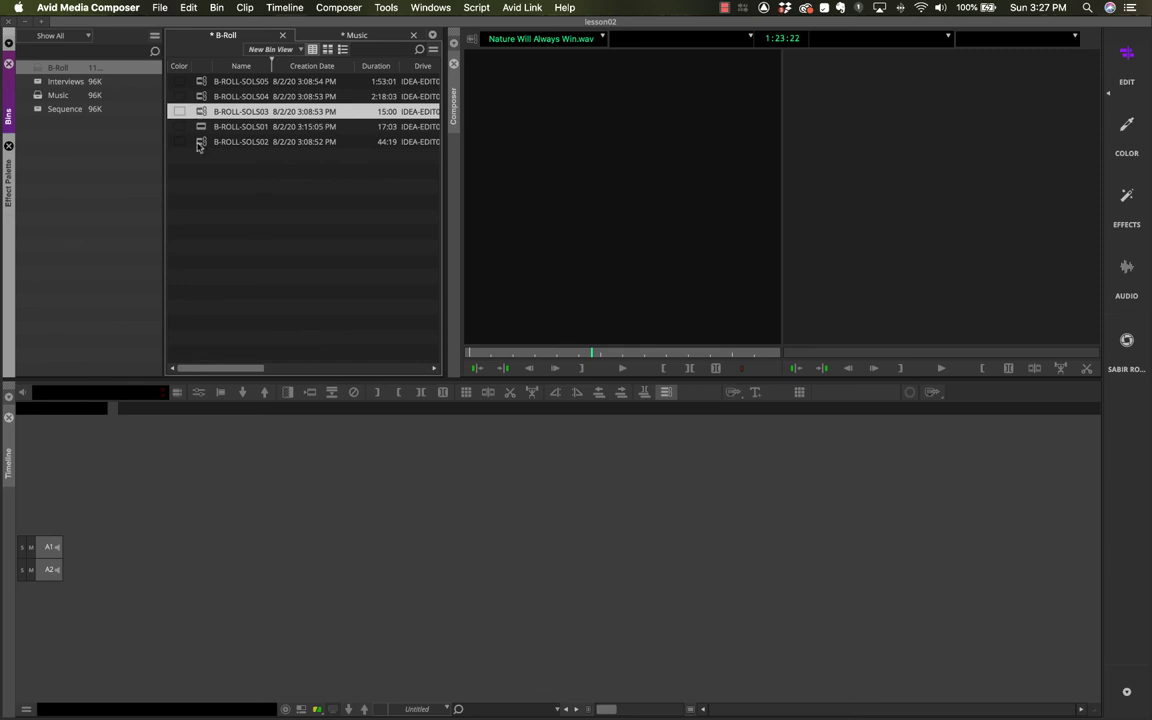
left_click(199, 142)
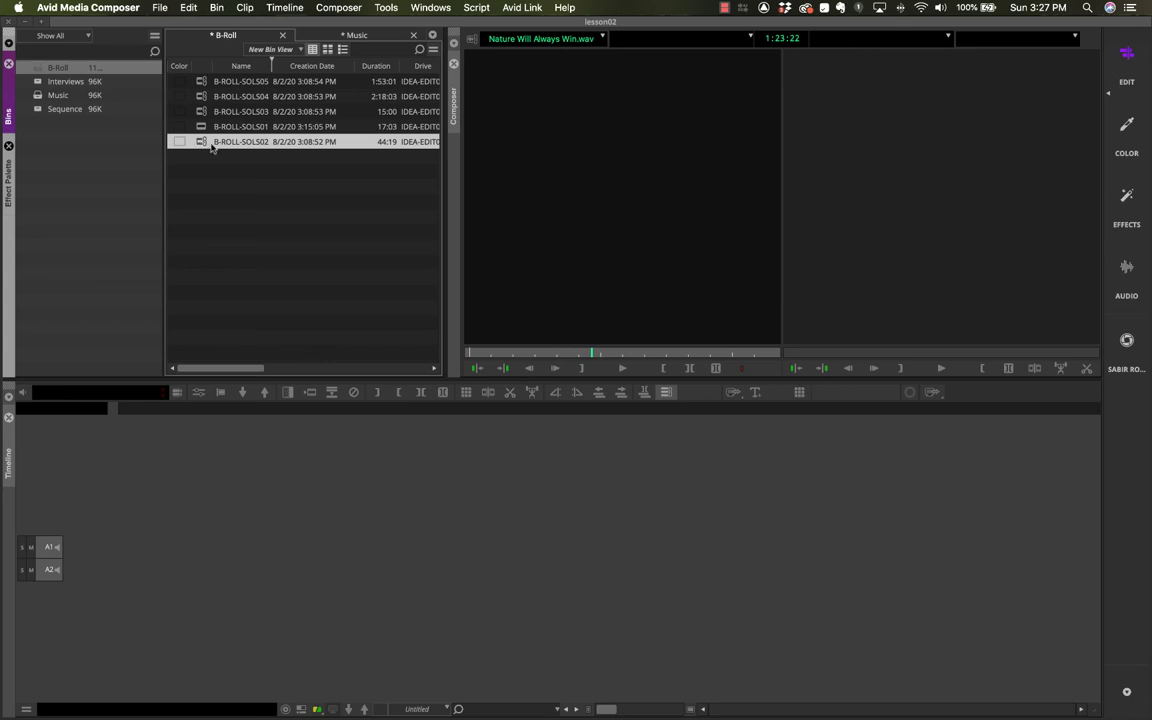
- Open the AMA Plugins page in Avid Link, move its window lower beside the bins, and accept the site's cookies
left_click(521, 8)
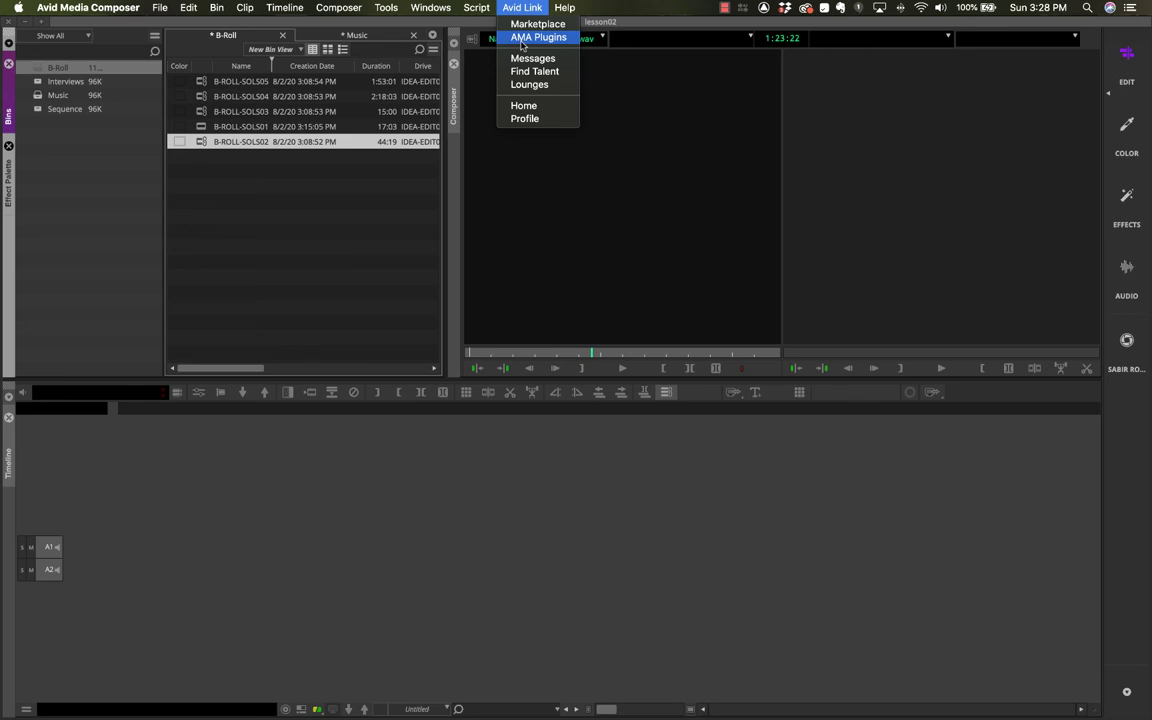
left_click(521, 39)
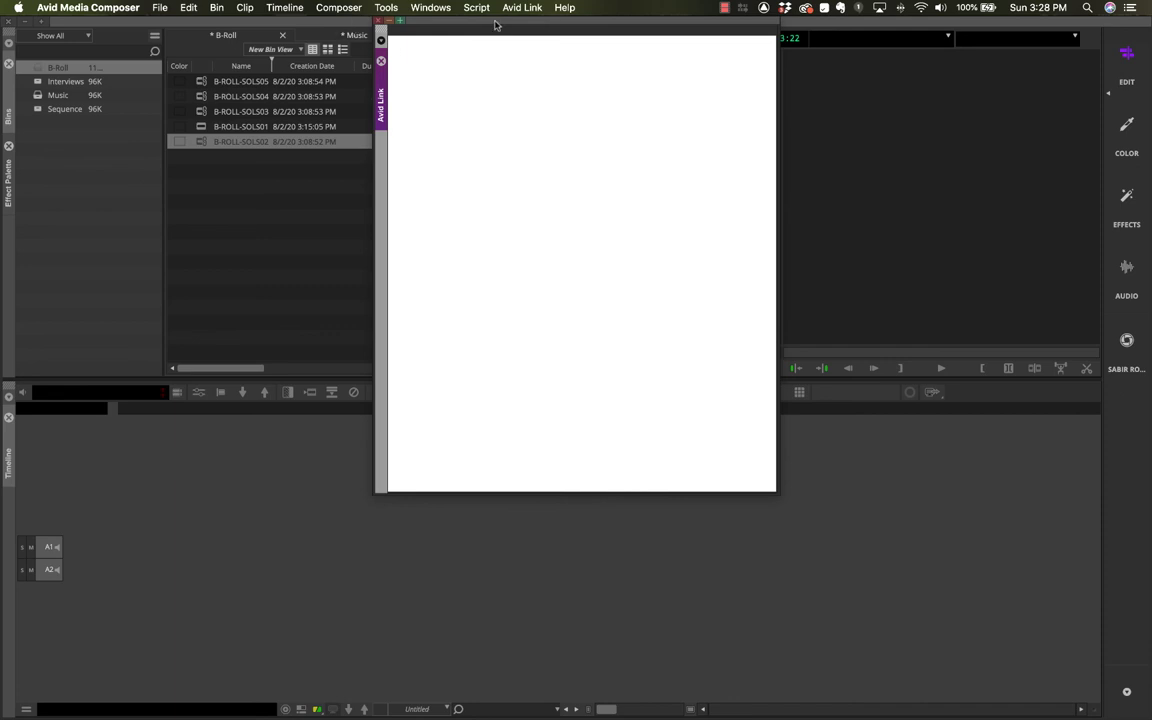
left_click_drag(496, 32, 351, 113)
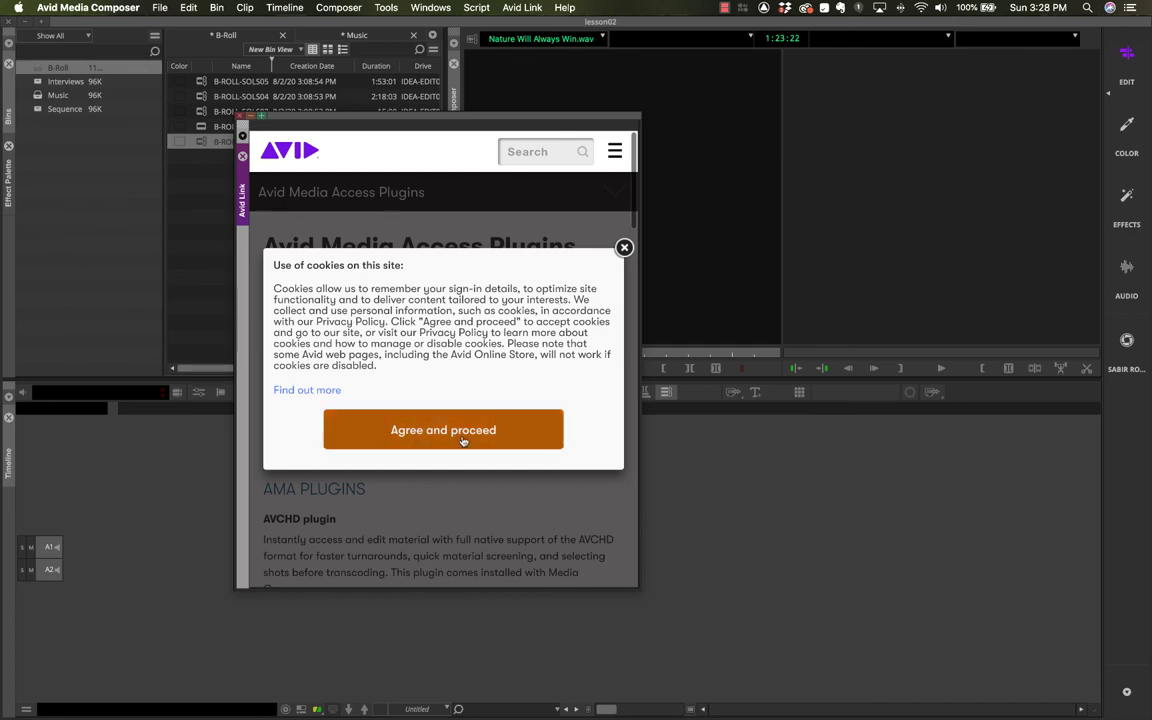
left_click(435, 441)
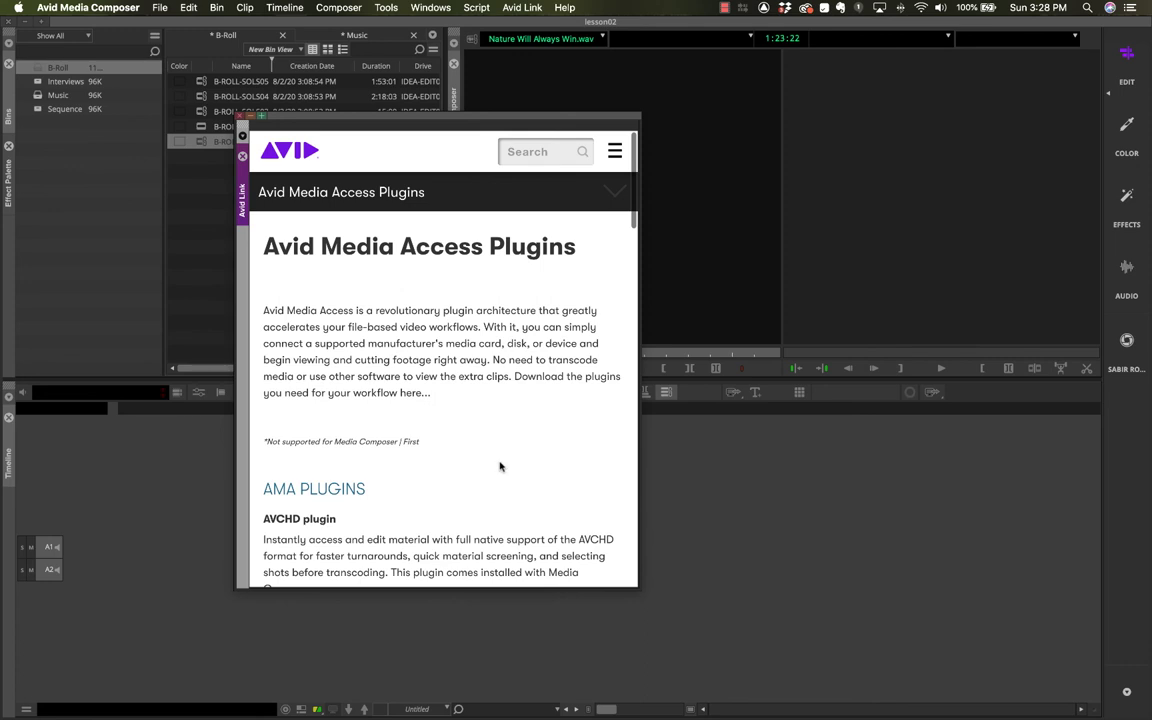
- Examine the list of Avid Media Access plugins, including which camera formats they support and which offer downloads
scroll(500, 462, "down", 3)
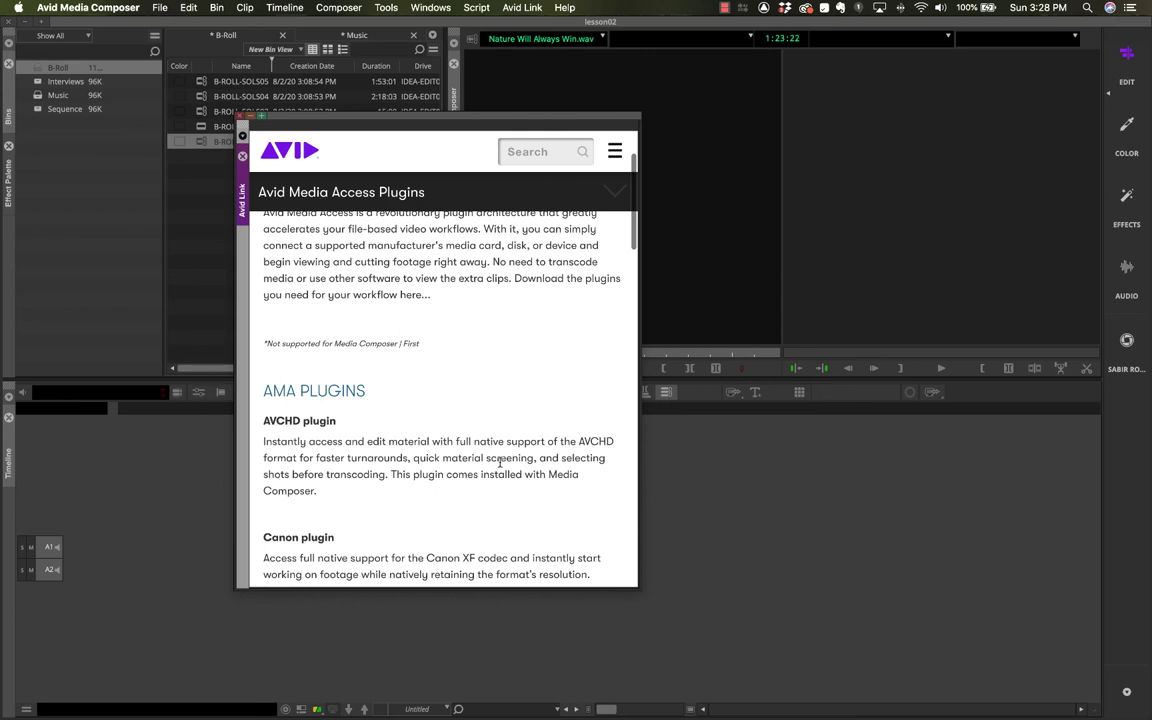
scroll(458, 373, "down", 2)
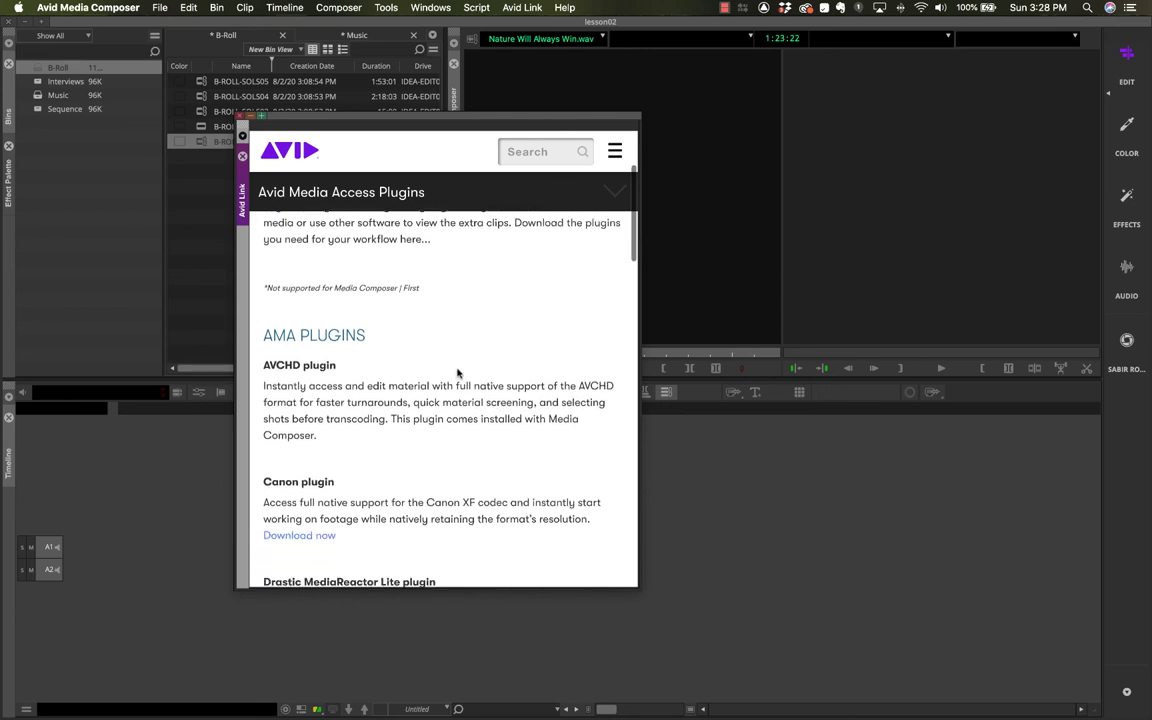
scroll(458, 373, "down", 5)
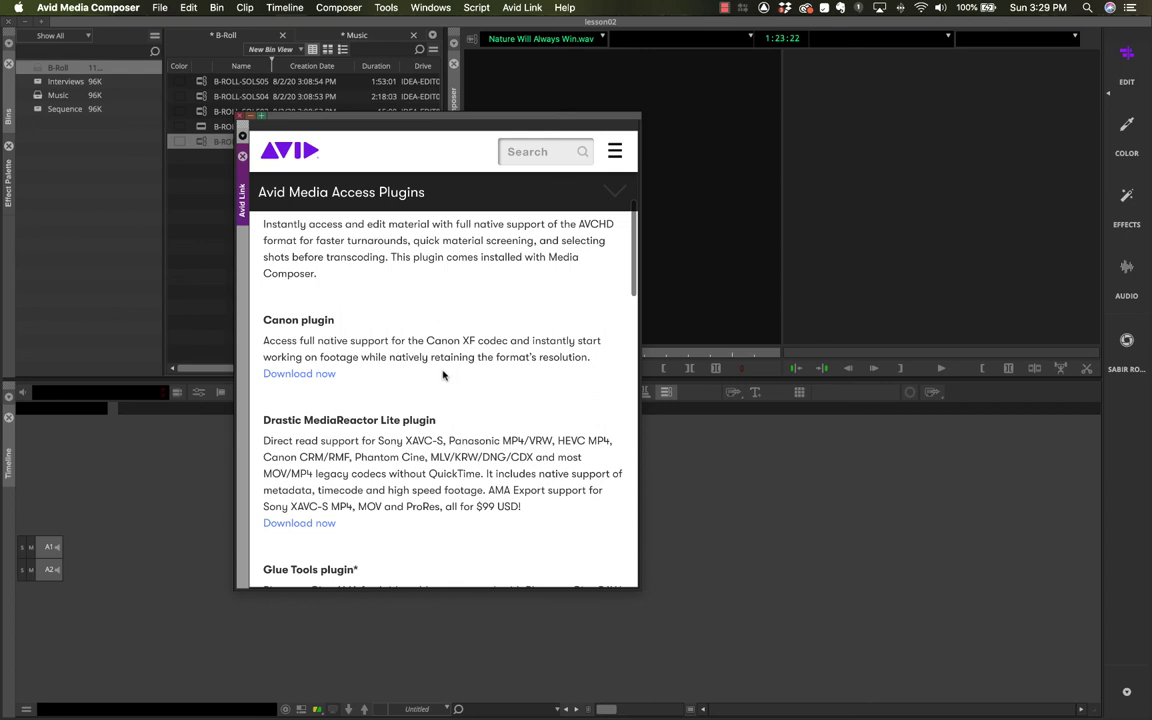
scroll(456, 460, "down", 1)
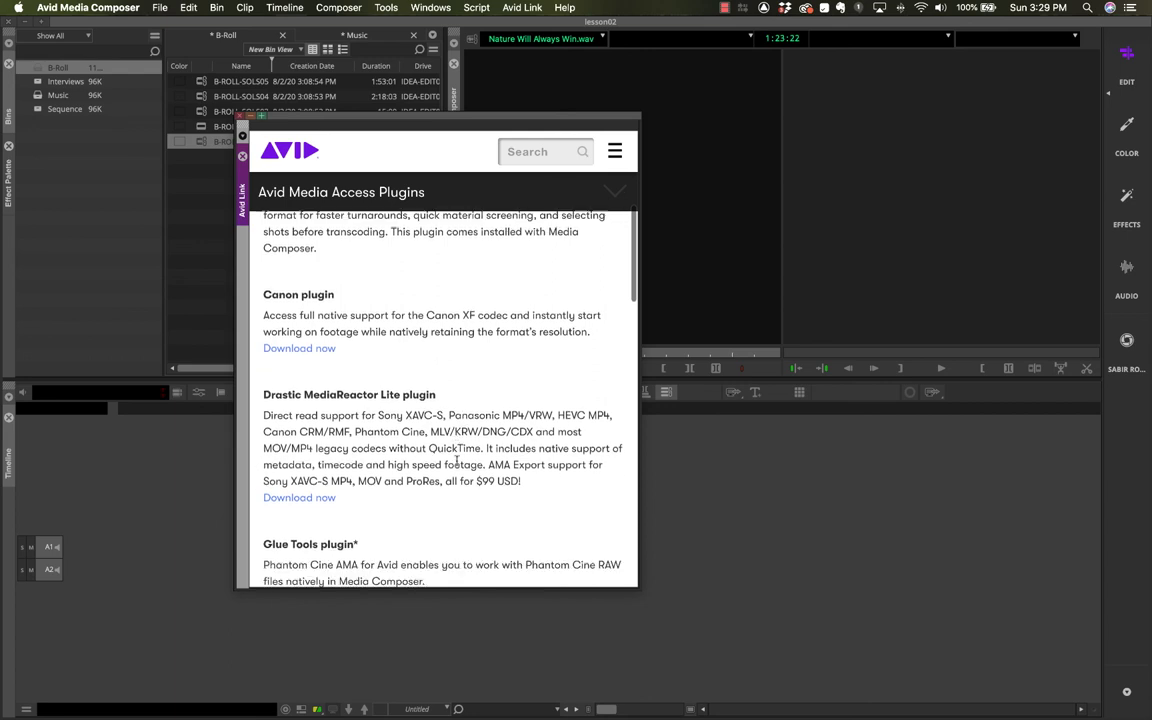
scroll(457, 464, "down", 1)
scroll(456, 464, "down", 12)
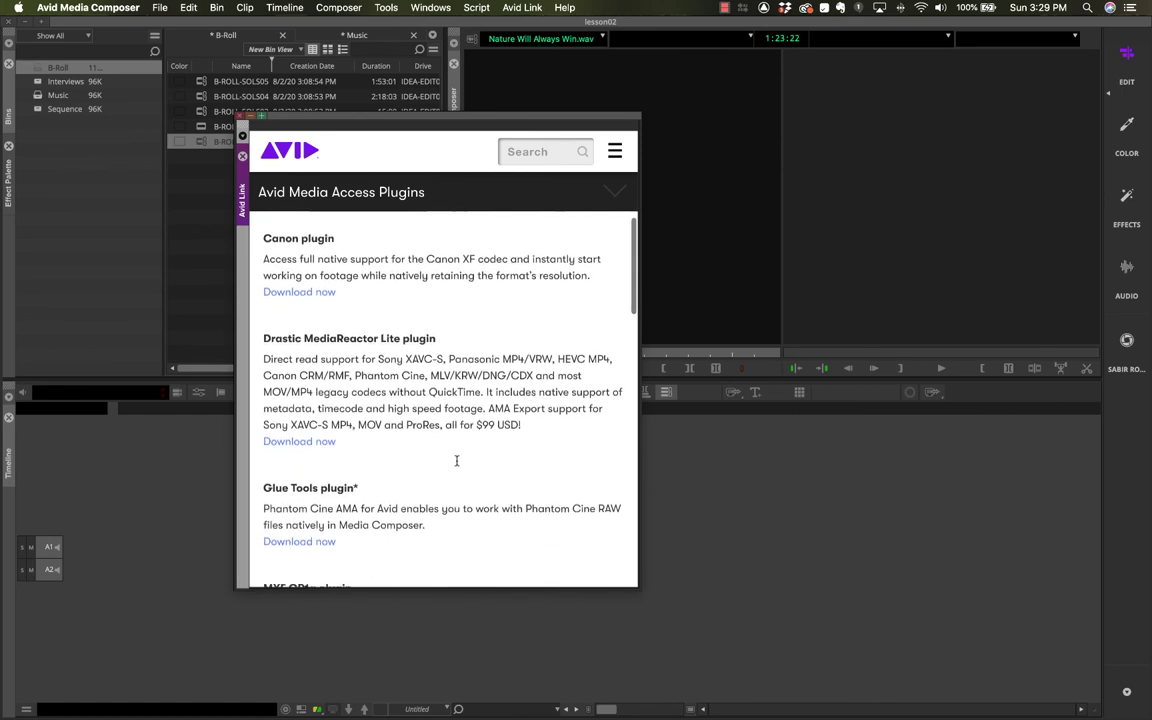
scroll(456, 460, "down", 8)
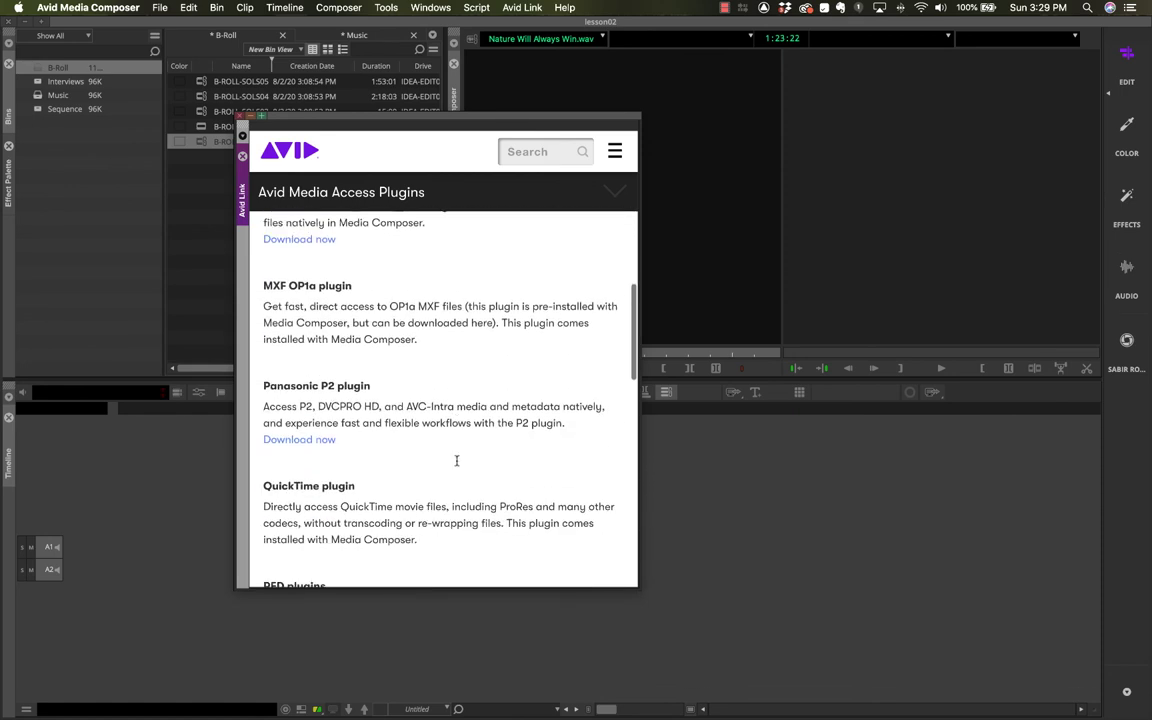
scroll(456, 460, "up", 6)
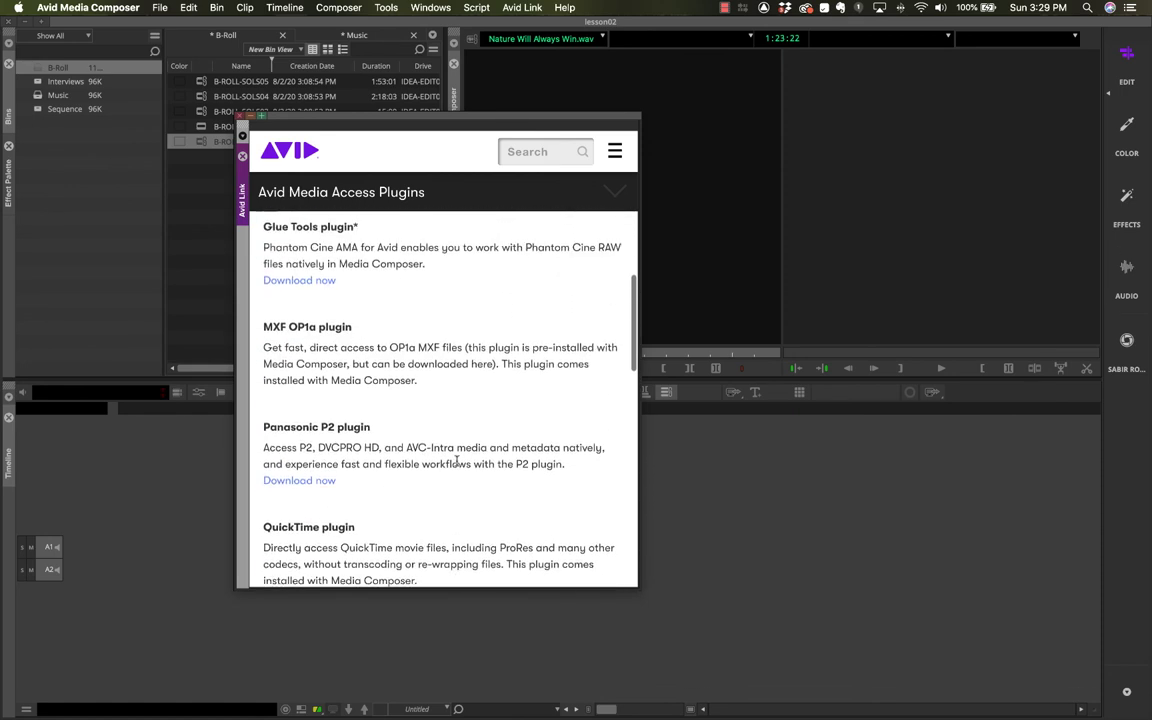
scroll(456, 462, "up", 10)
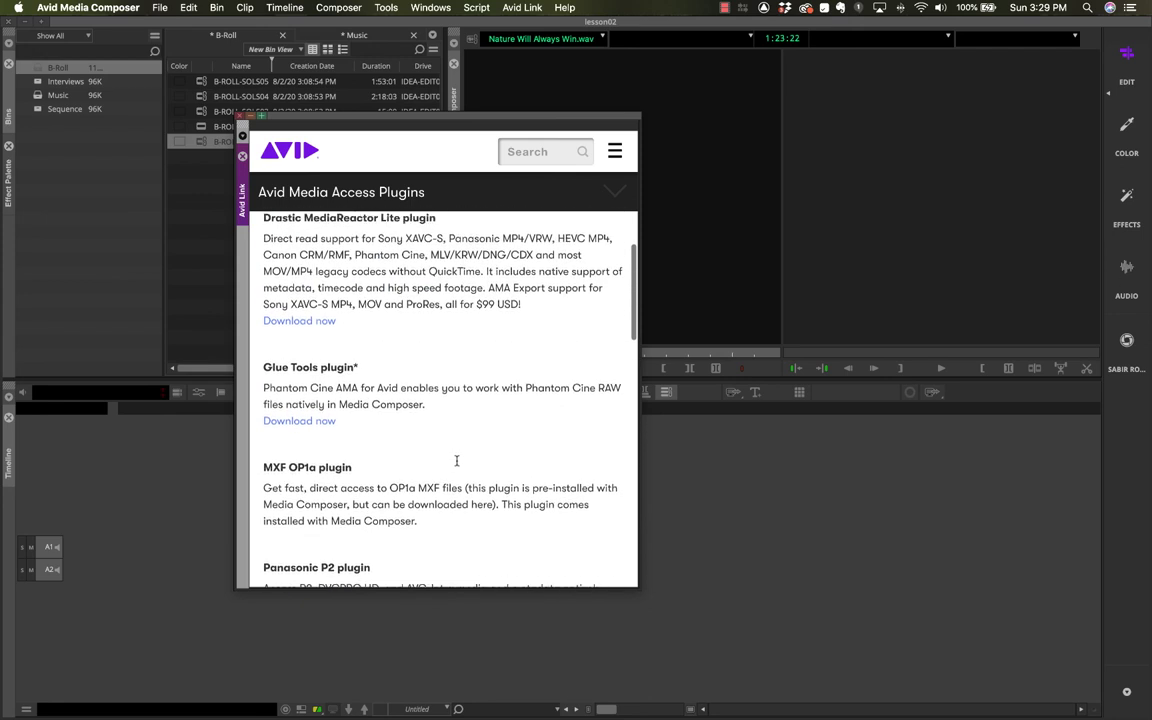
scroll(456, 462, "up", 7)
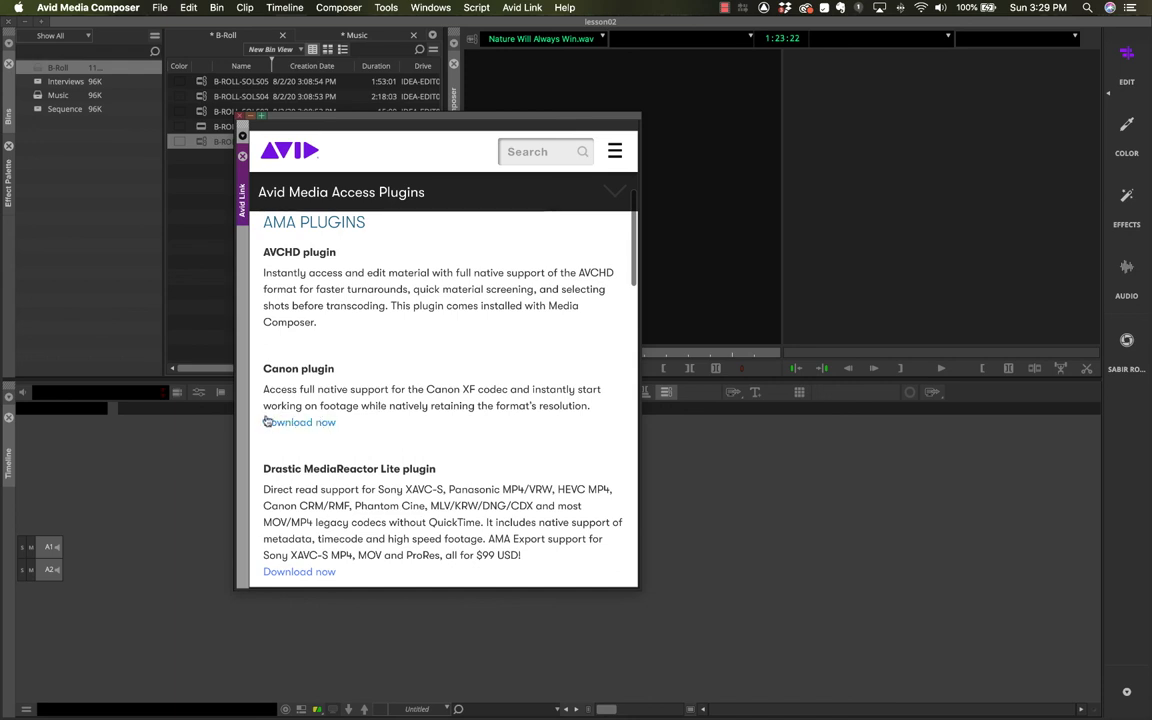
scroll(431, 425, "down", 10)
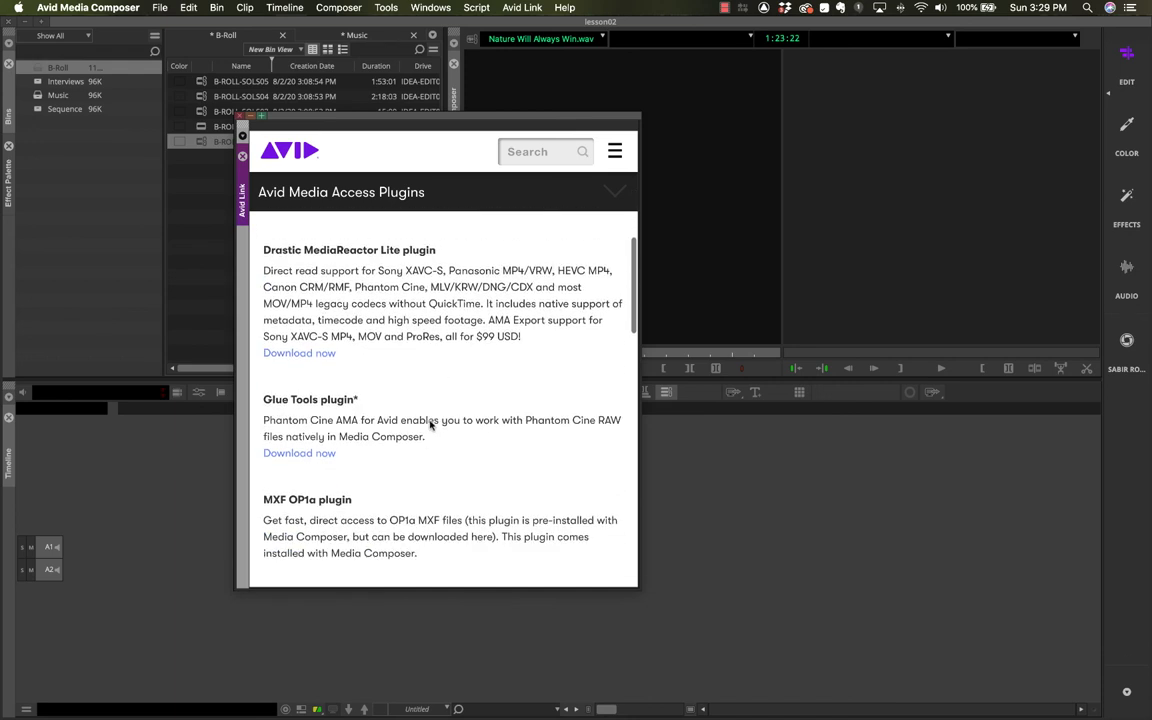
scroll(431, 425, "down", 3)
scroll(429, 424, "up", 2)
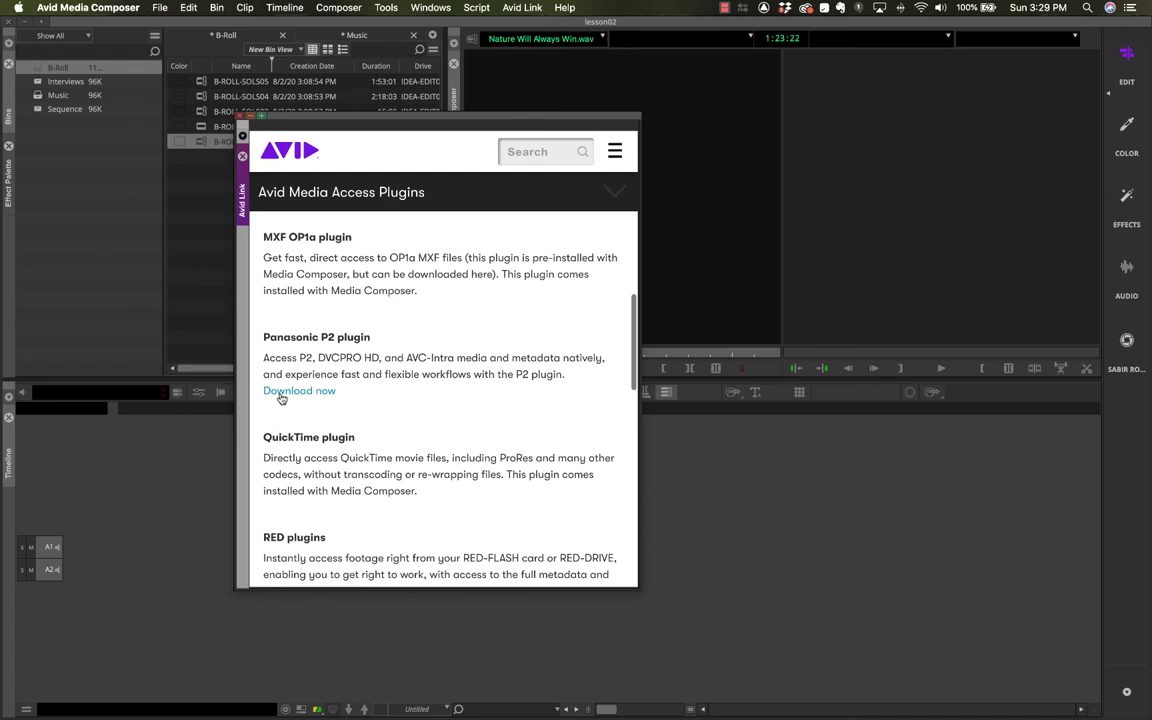
scroll(352, 369, "down", 10)
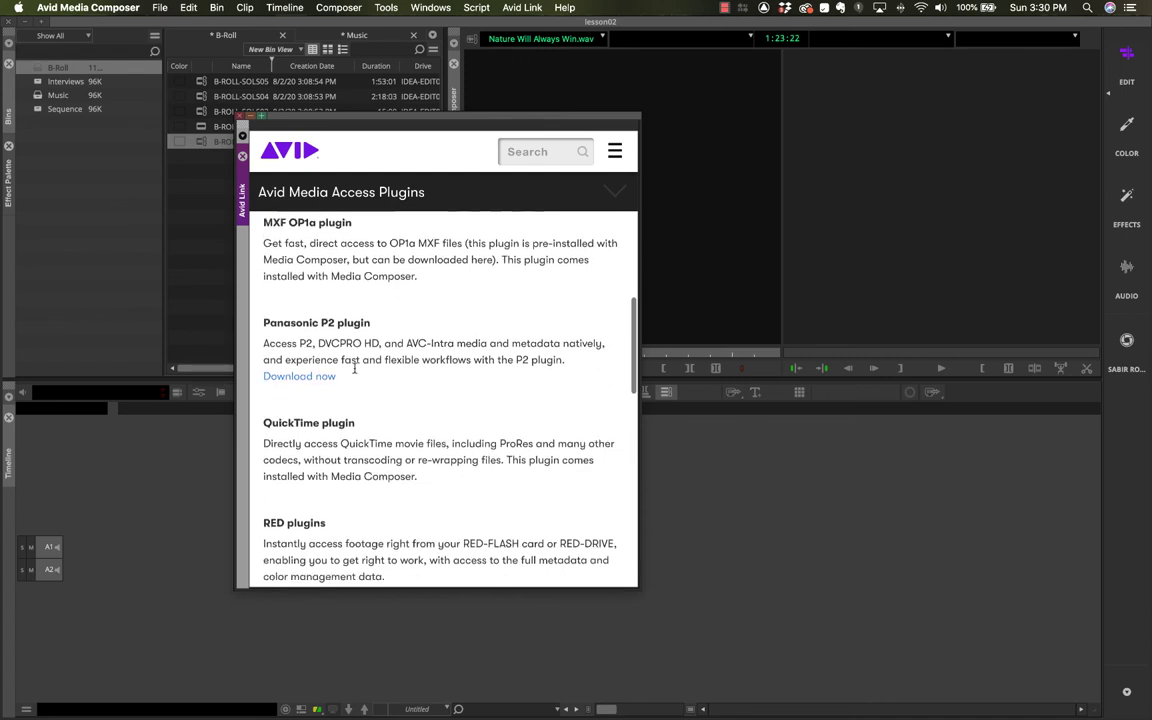
scroll(352, 369, "down", 10)
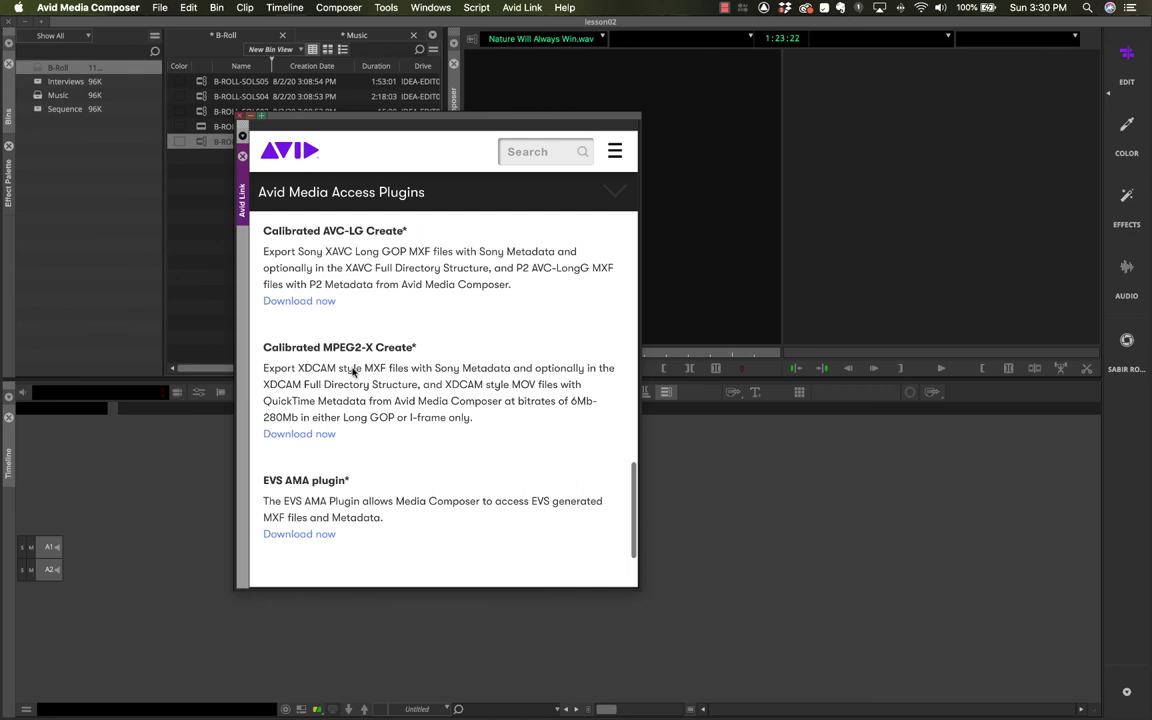
scroll(352, 369, "up", 20)
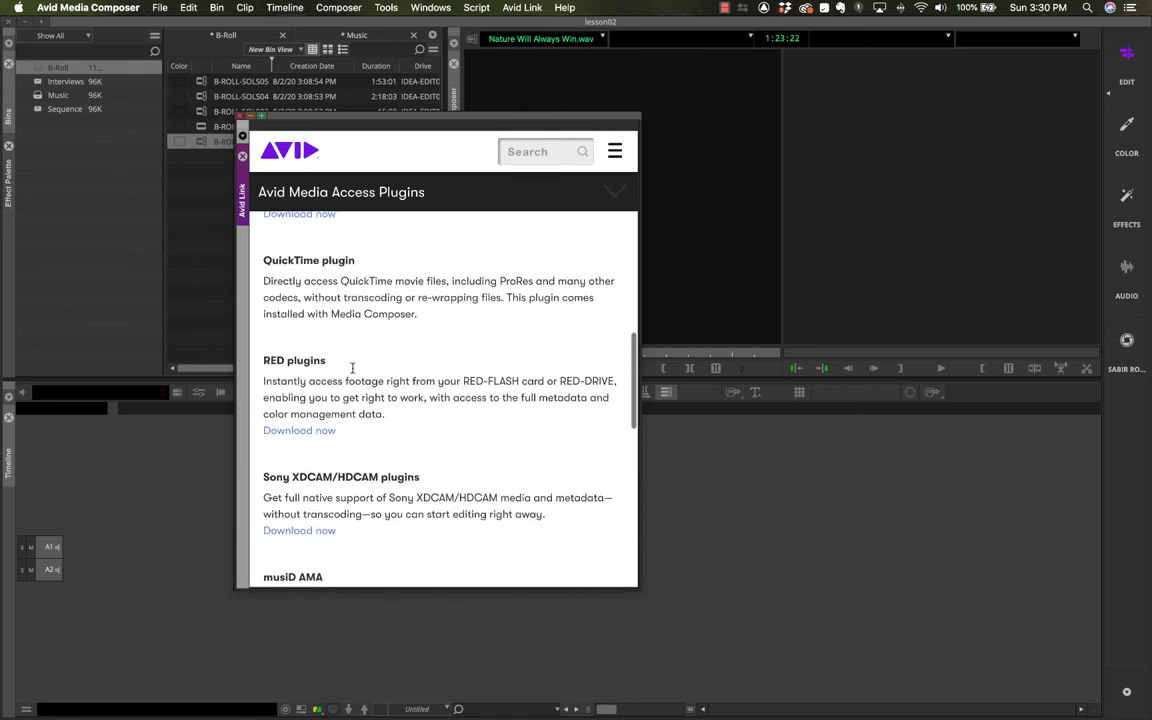